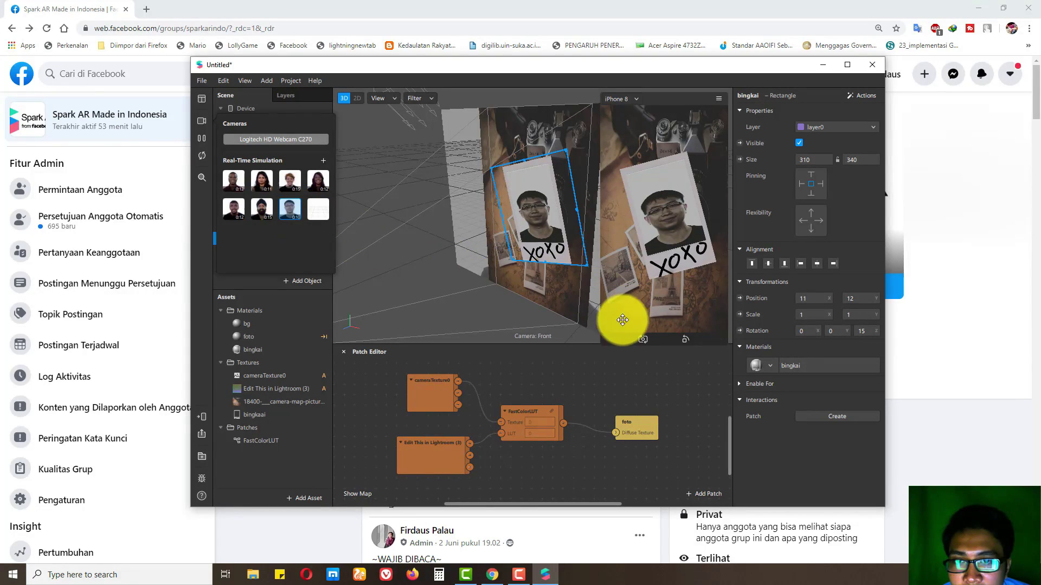
Leave the finished polaroid project in Spark AR Studio so the Windows desktop shows.
mouse_move(599, 347)
mouse_down()
mouse_move(566, 437)
mouse_move(514, 507)
mouse_up()
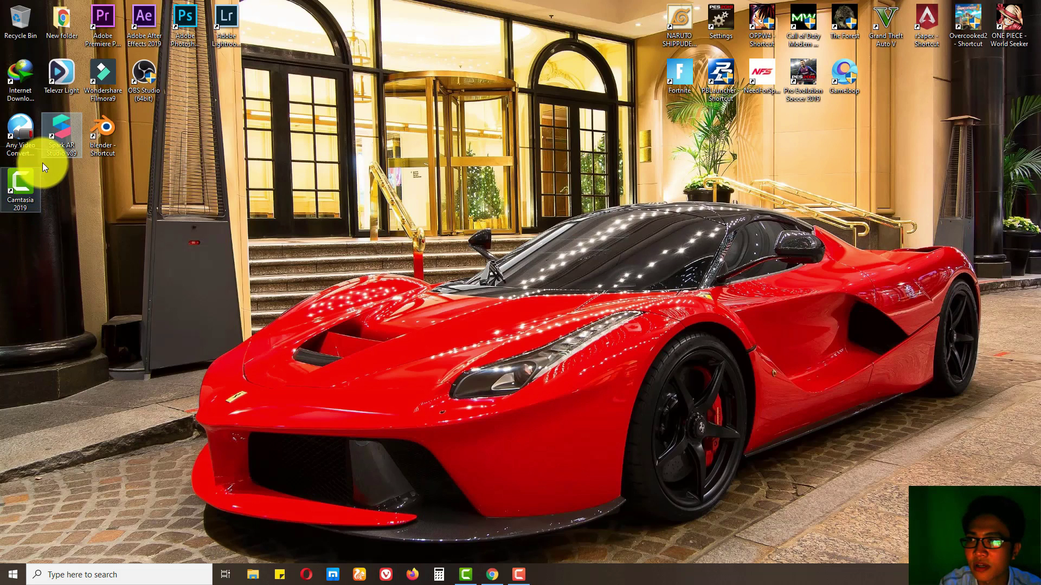
Launch Spark AR Studio with a new project and reposition its window.
double_click(54, 148)
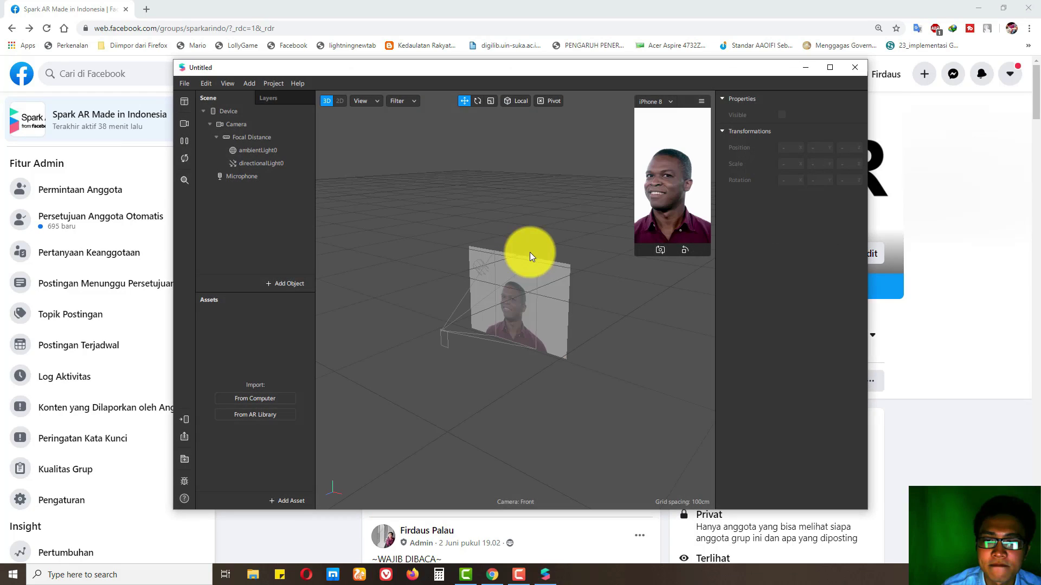
click(519, 576)
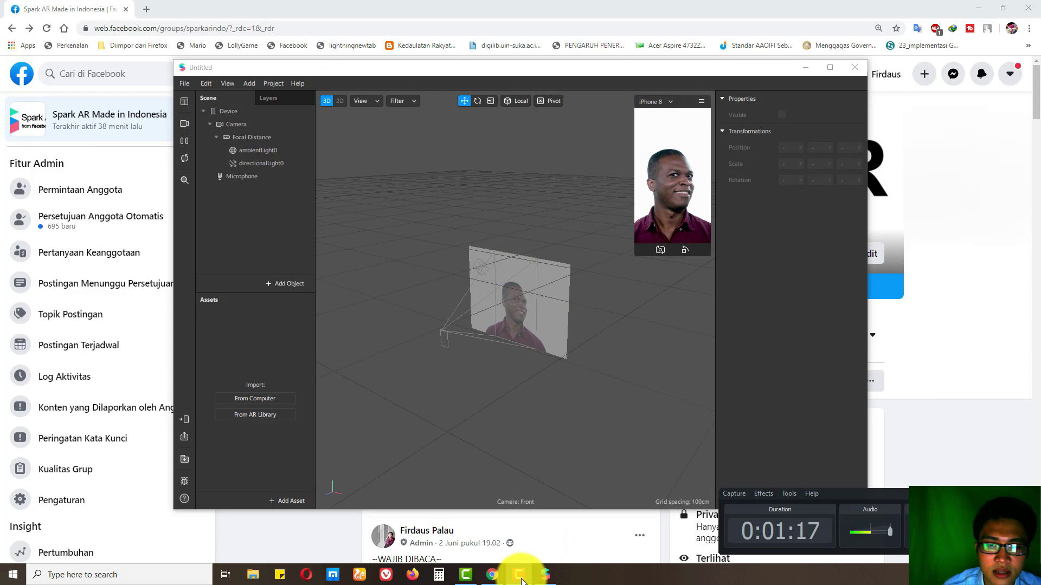
click(519, 575)
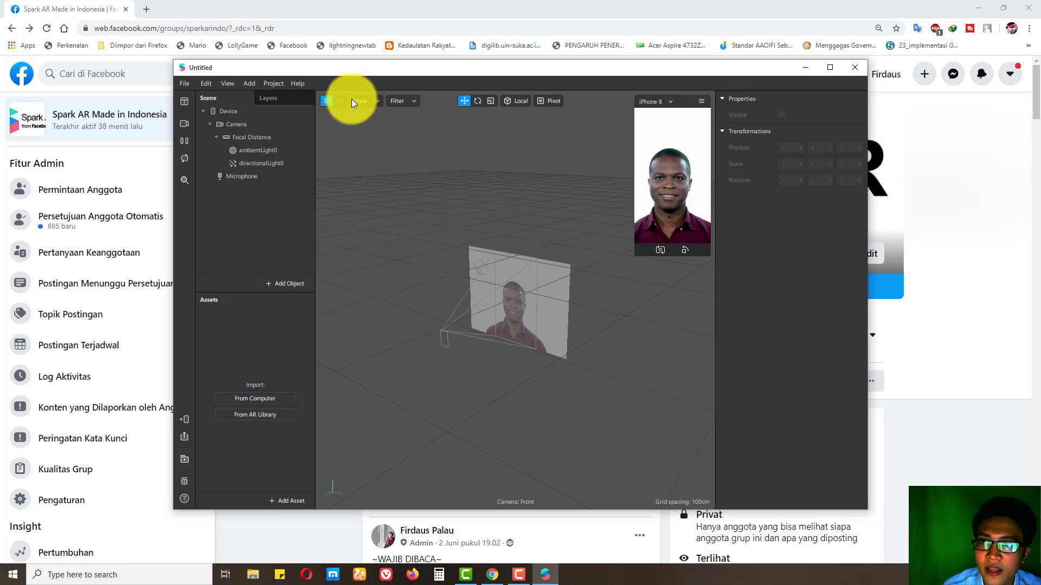
drag(377, 69, 436, 84)
Add a canvas under the Focal Distance object.
click(315, 155)
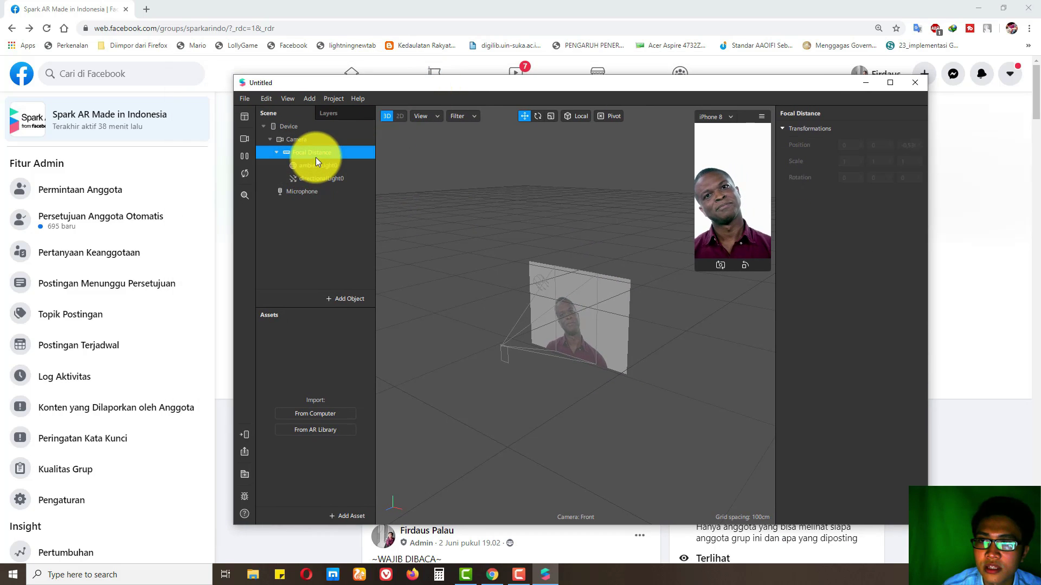
click(317, 135)
right_click(327, 153)
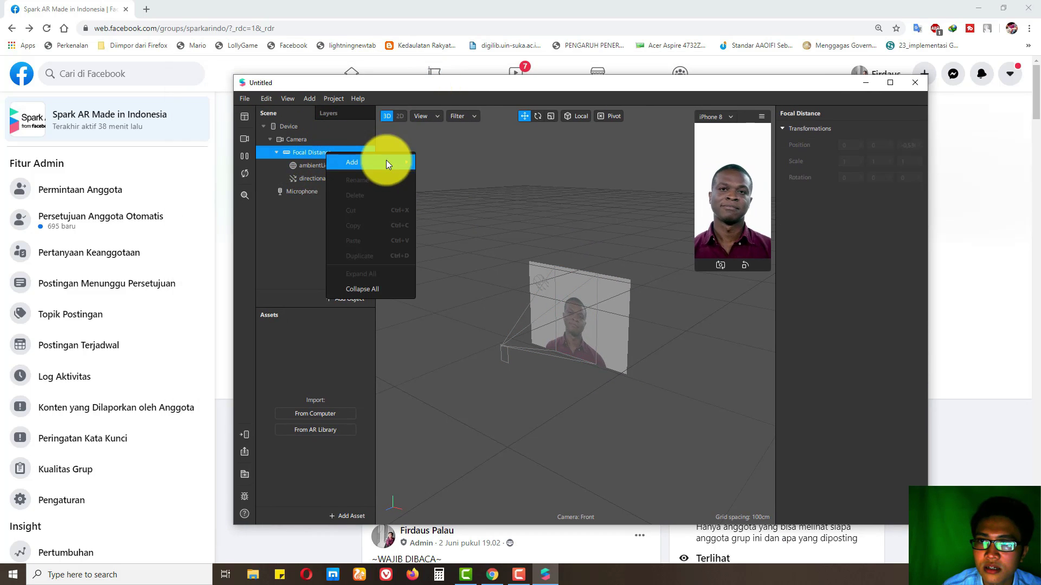
mouse_move(370, 162)
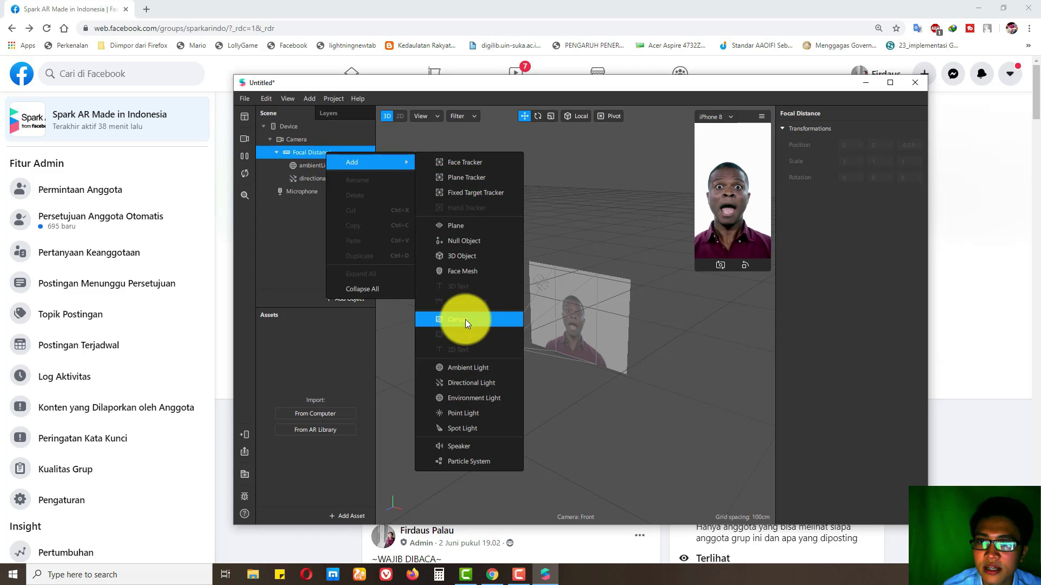
click(465, 319)
drag(555, 83, 474, 74)
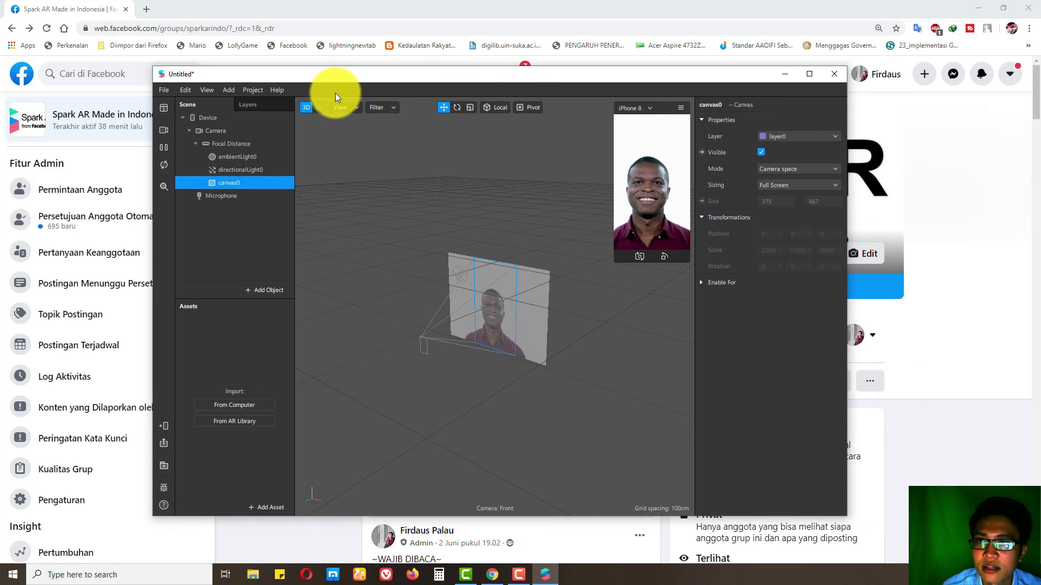
drag(376, 72, 407, 71)
Add a rectangle to canvas0, 375 wide and filling the full height, with a new material.
right_click(273, 177)
mouse_move(315, 185)
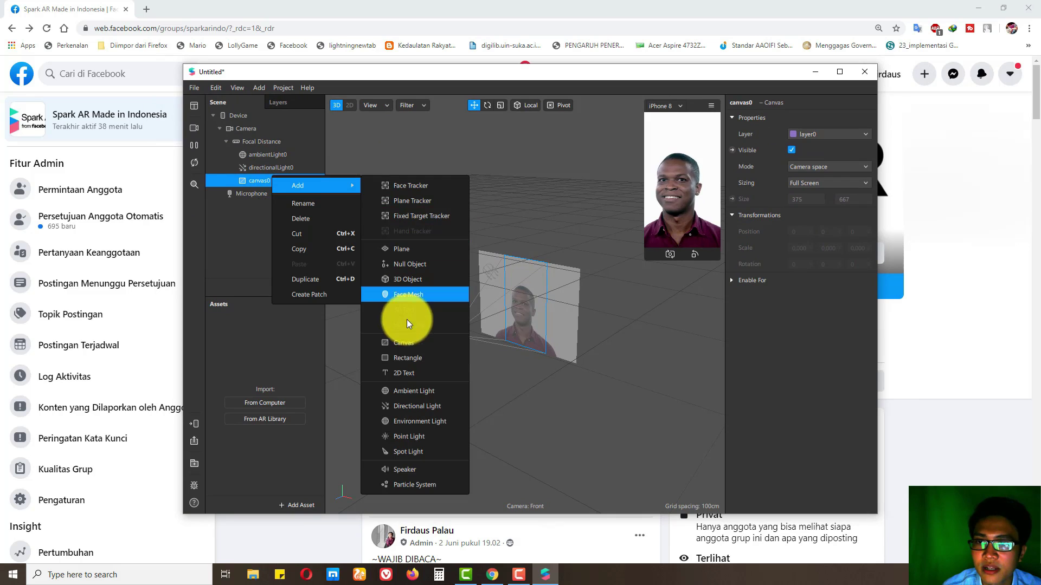
click(408, 358)
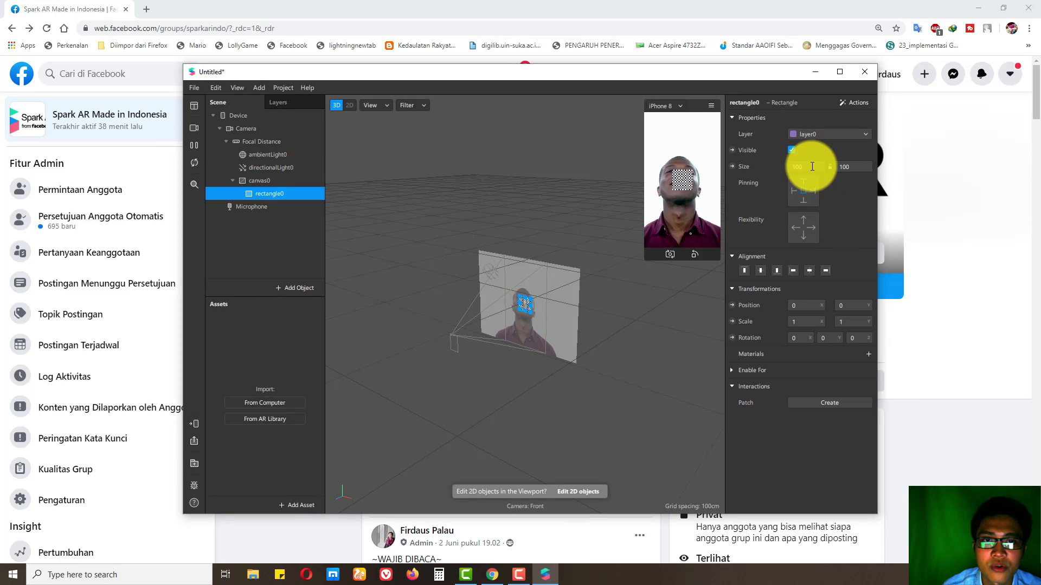
text(375)
key(Return)
click(865, 169)
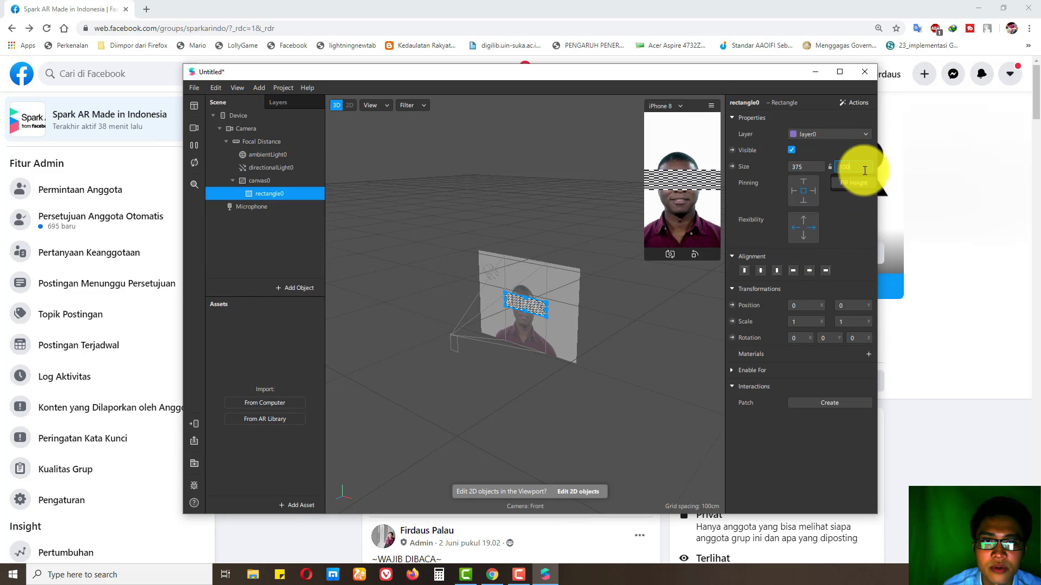
click(860, 183)
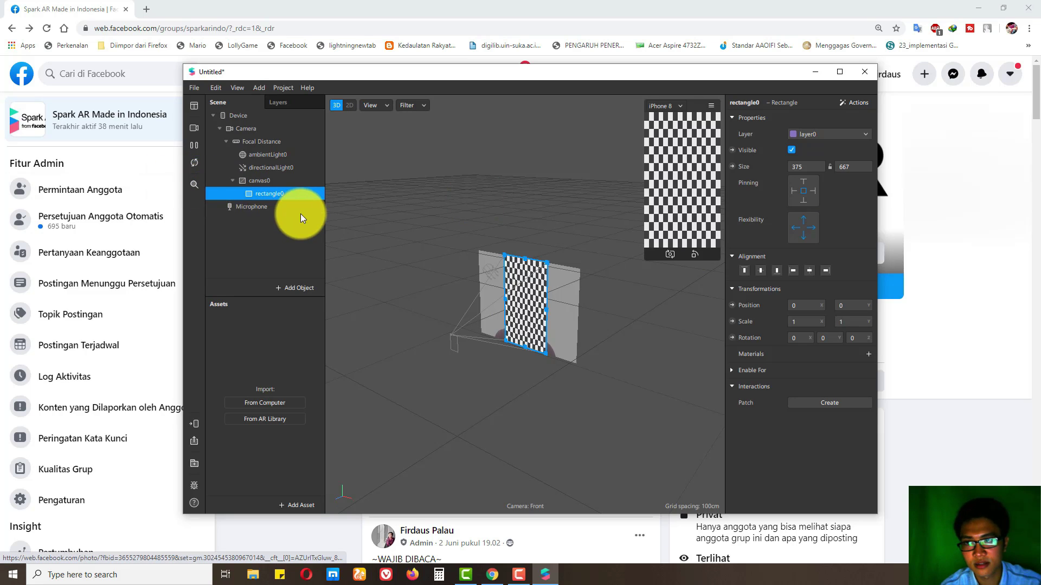
click(868, 353)
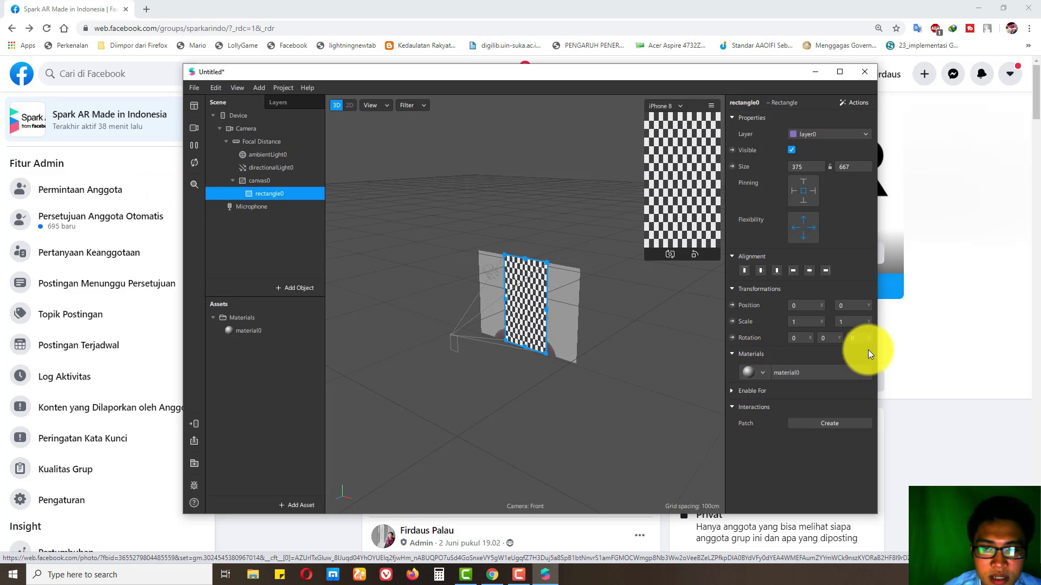
Rename the rectangle and its material both to bg.
double_click(280, 195)
text(bg)
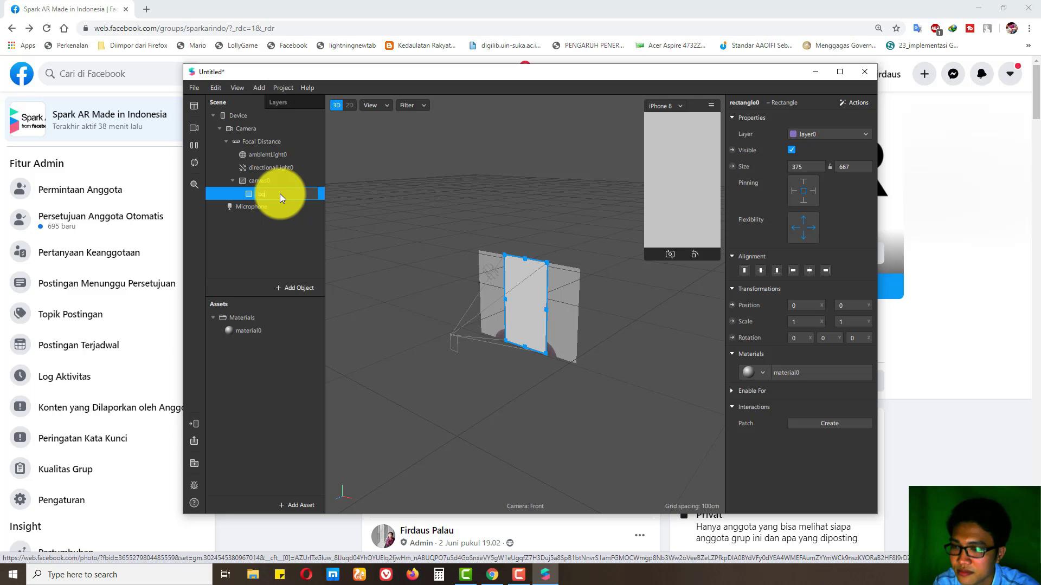
click(262, 331)
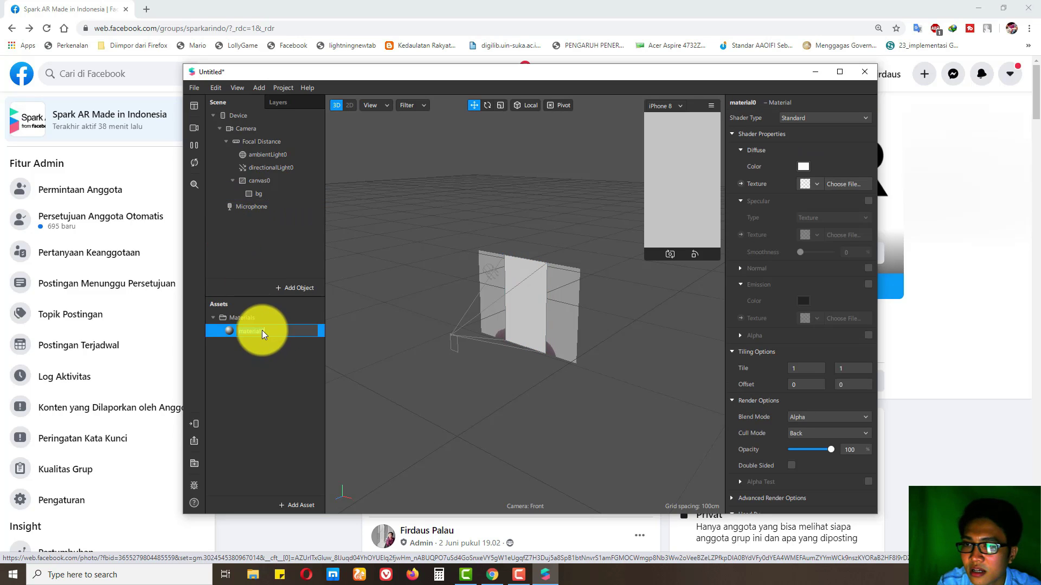
text(bg)
key(Return)
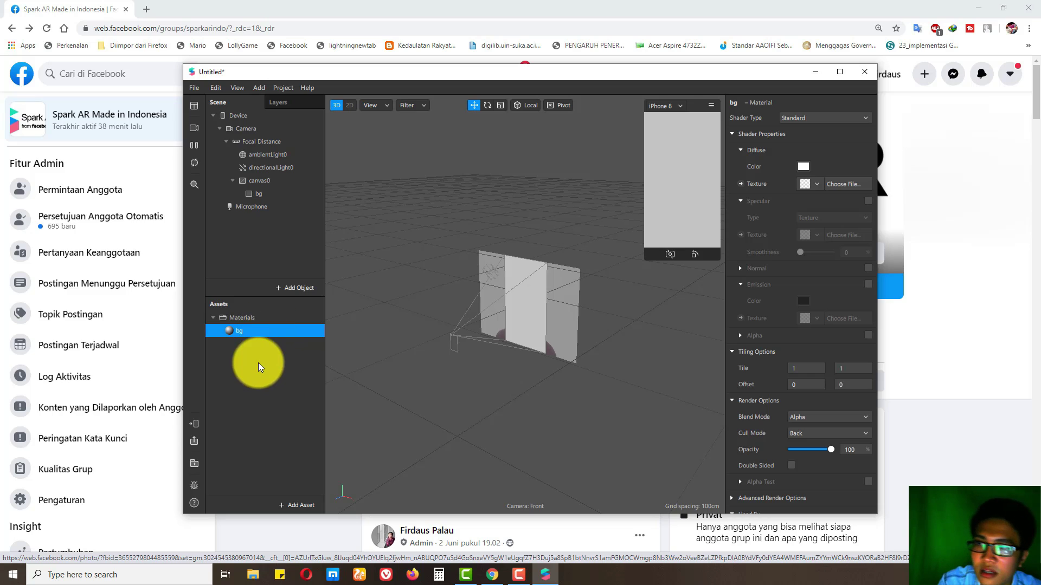
click(258, 362)
Extract the camera feed as cameraTexture0 and add a second canvas under Focal Distance.
click(277, 129)
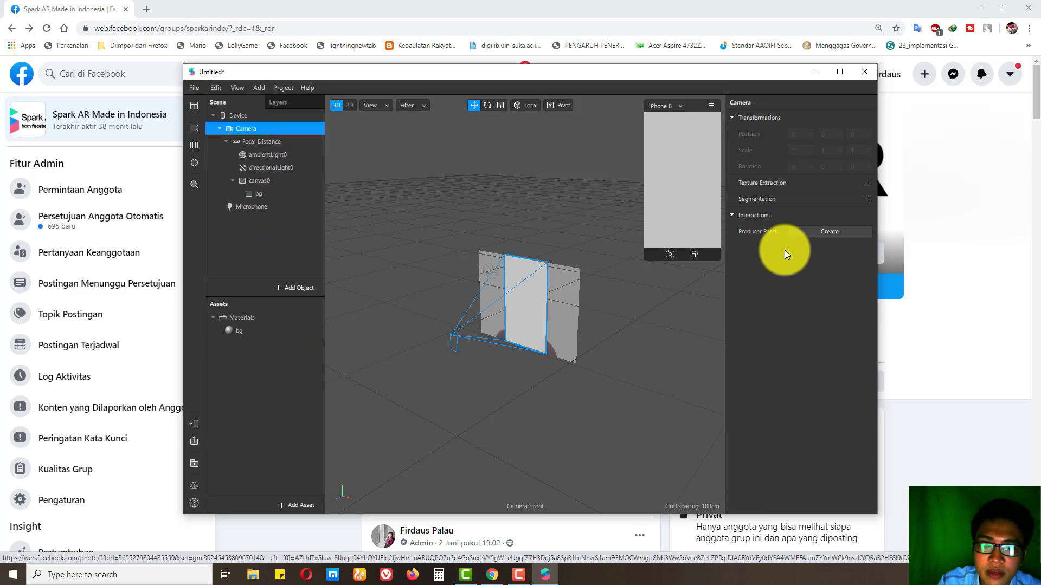
click(867, 184)
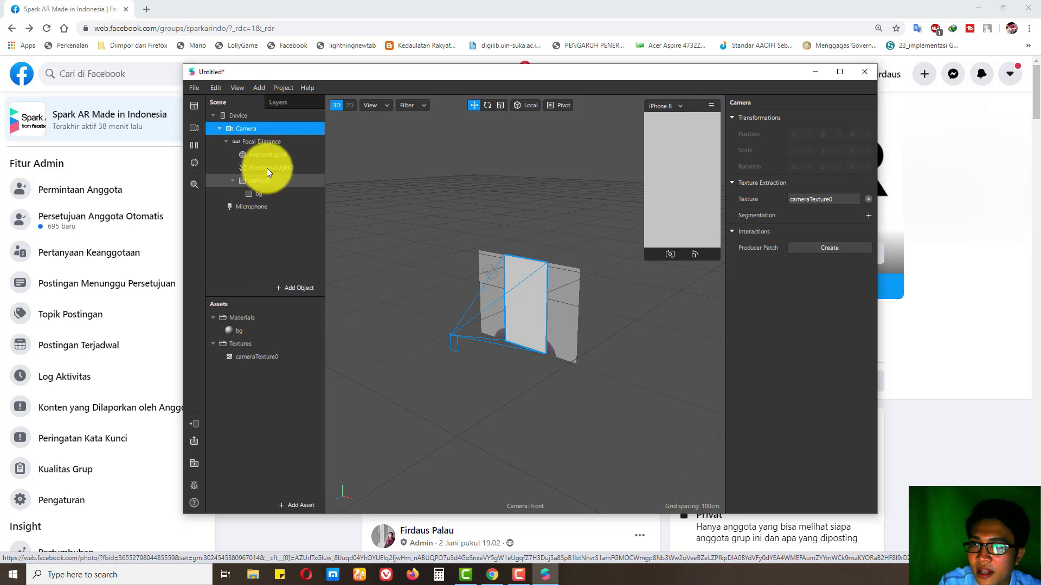
click(264, 141)
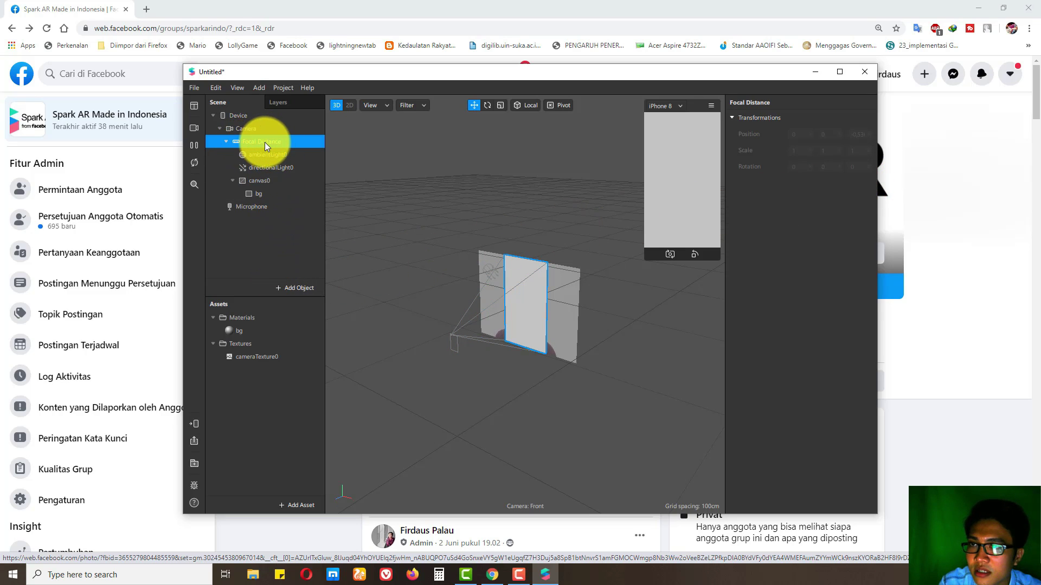
right_click(264, 142)
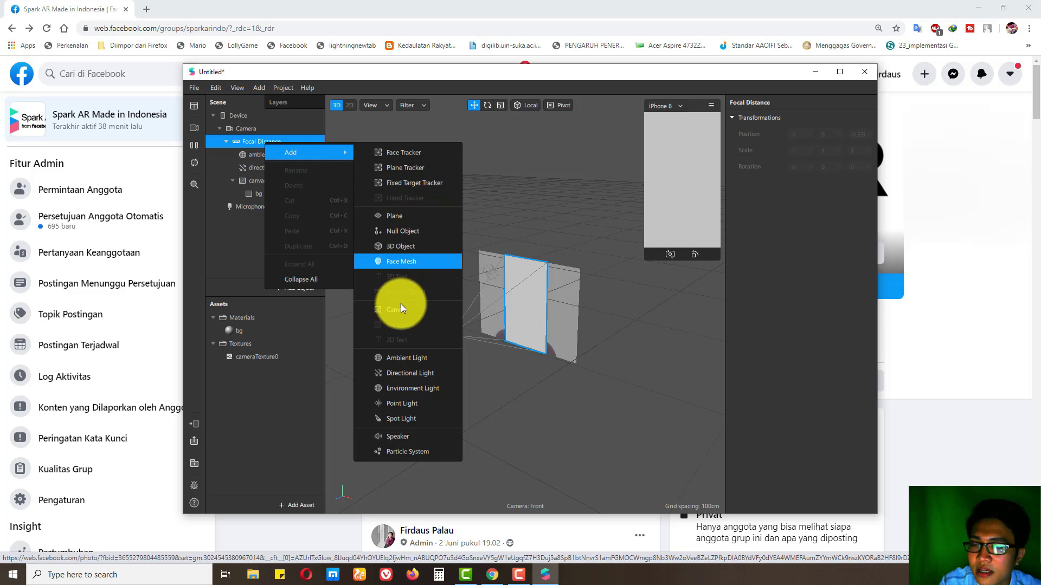
click(402, 307)
Add a rectangle inside canvas1 and name it foto.
right_click(296, 207)
mouse_move(321, 214)
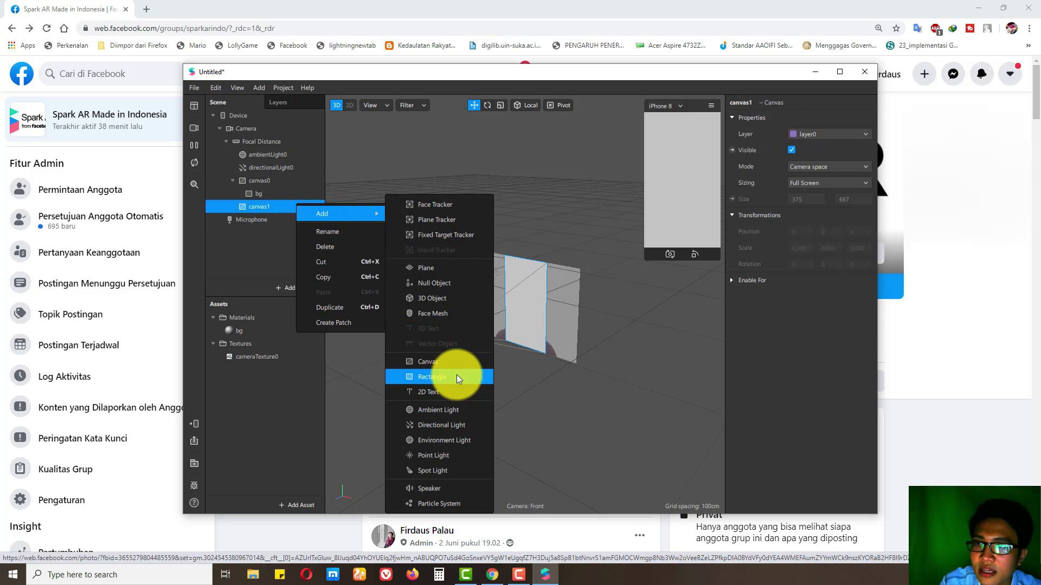
click(457, 376)
double_click(280, 219)
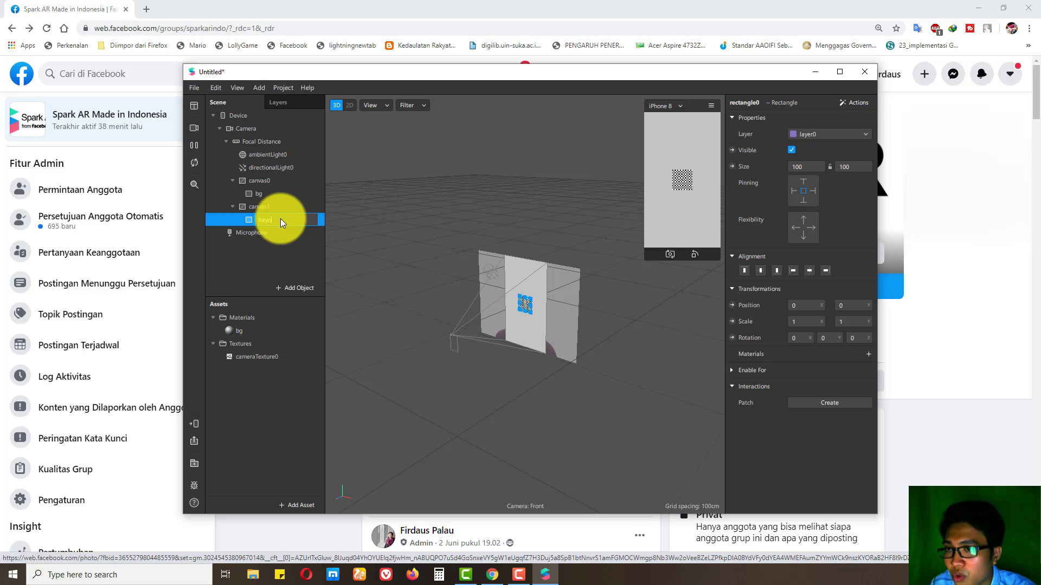
text(fot)
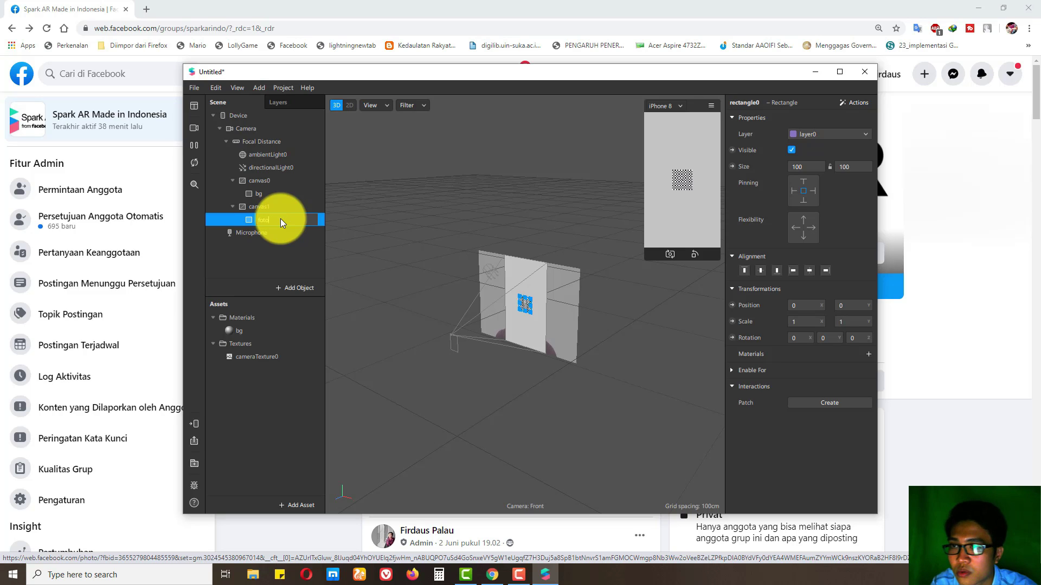
text(o)
key(Return)
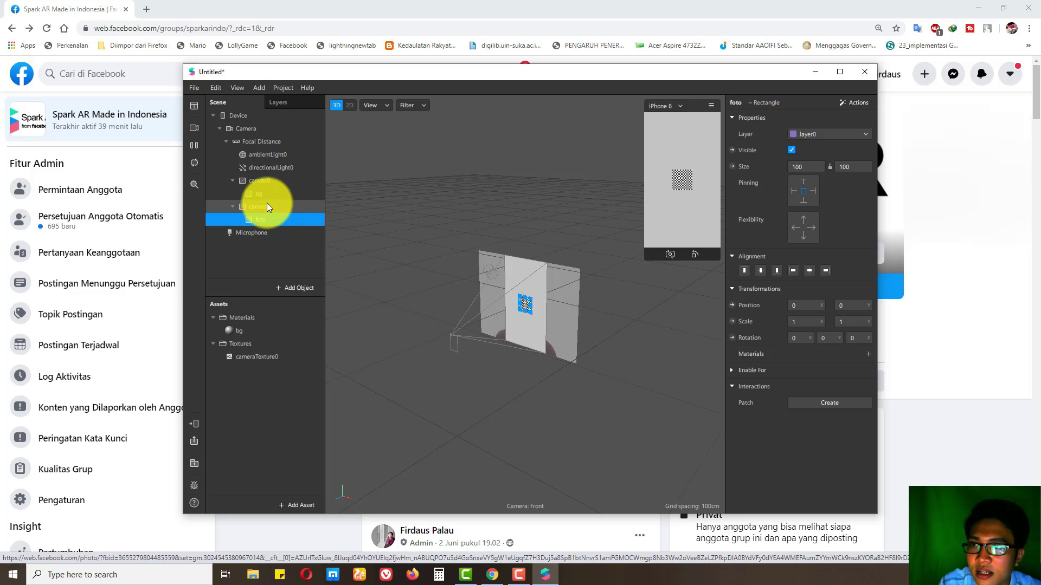
Add a third canvas, canvas2, holding a rectangle named bingkai.
right_click(274, 142)
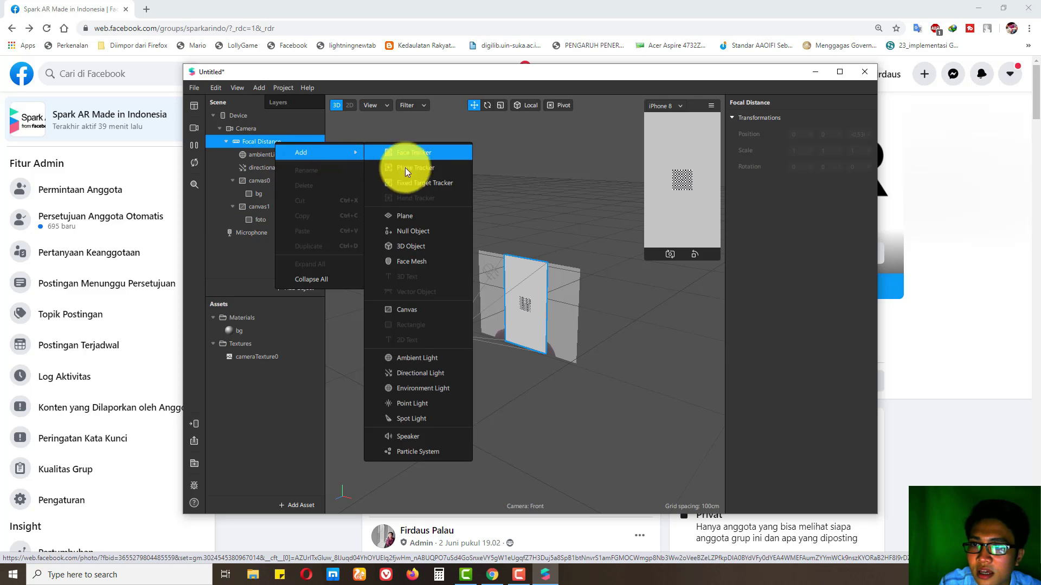
click(428, 303)
right_click(290, 233)
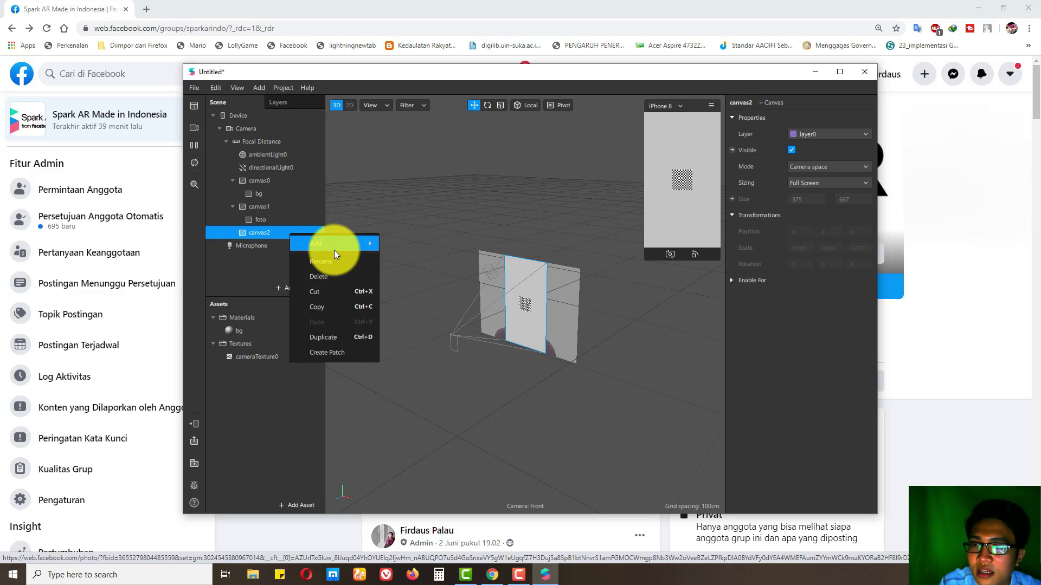
click(426, 377)
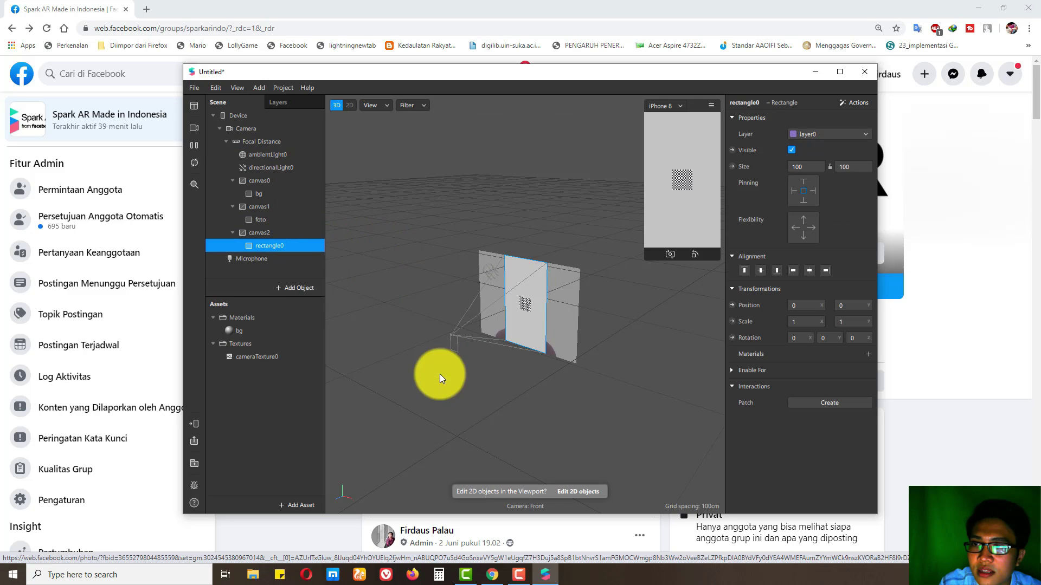
text(b)
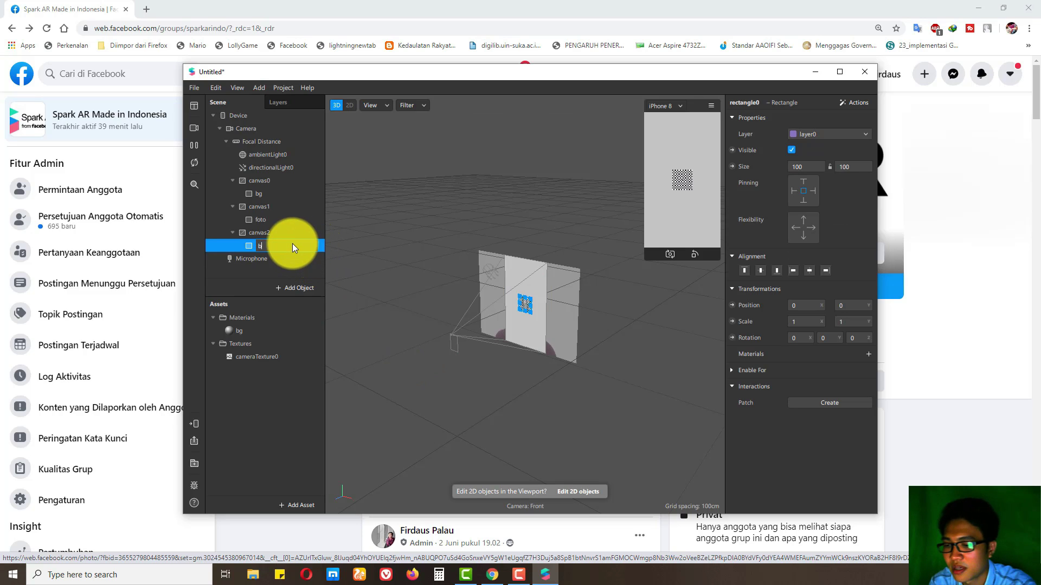
text(ingkai)
key(Return)
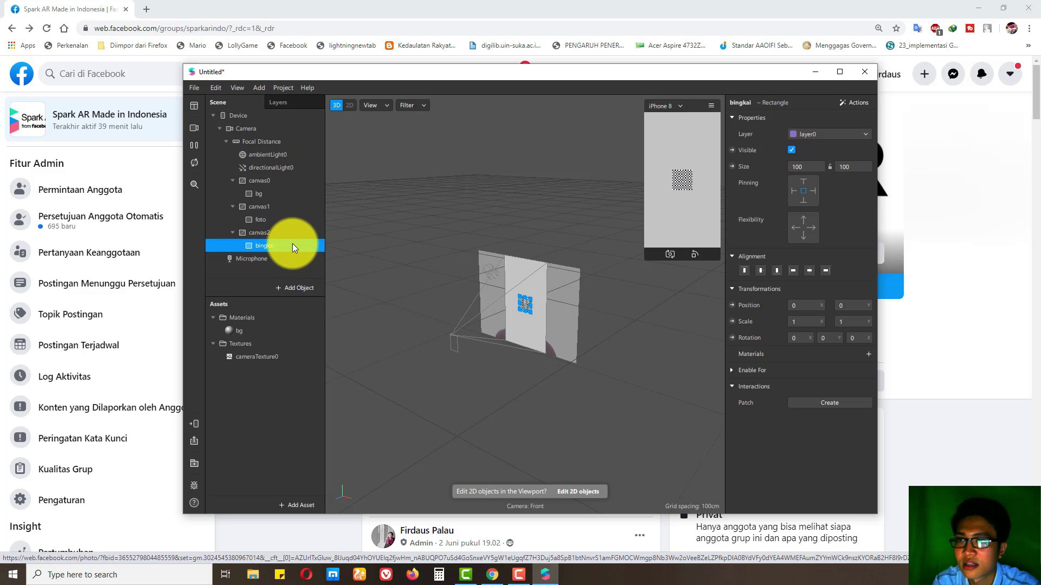
Give the foto rectangle a new material named foto.
click(293, 219)
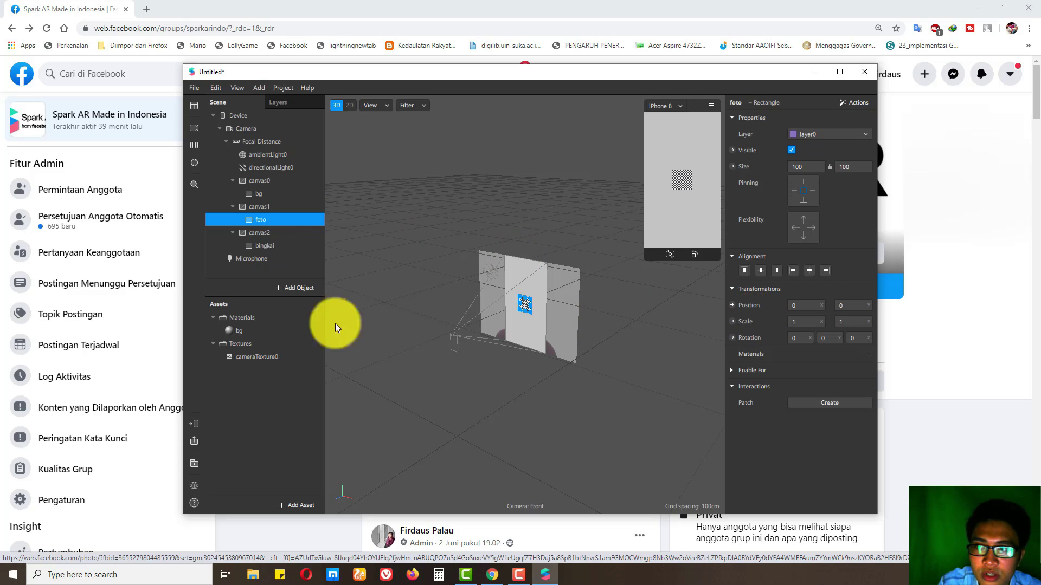
click(863, 354)
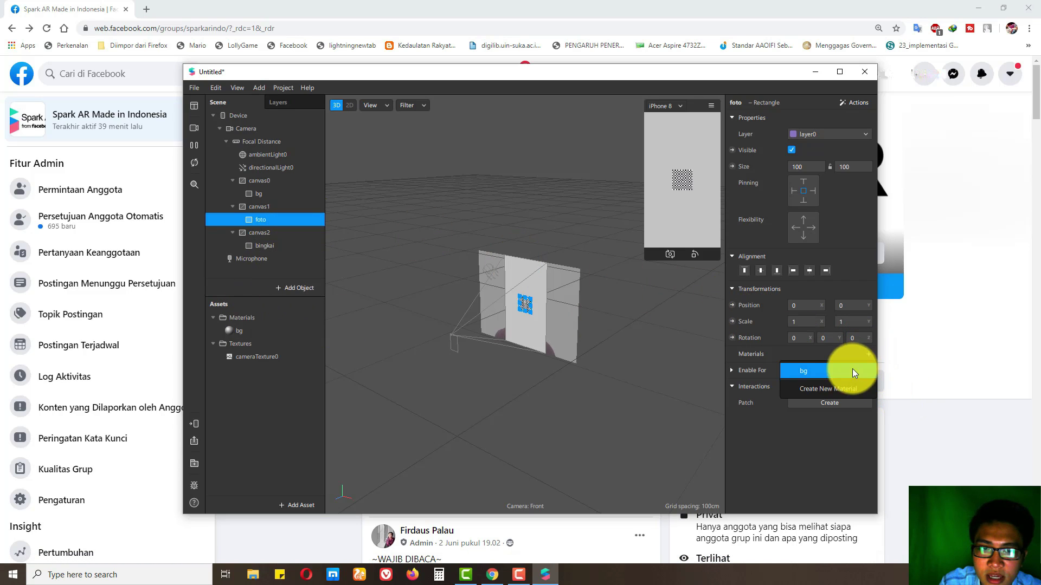
click(839, 387)
click(251, 345)
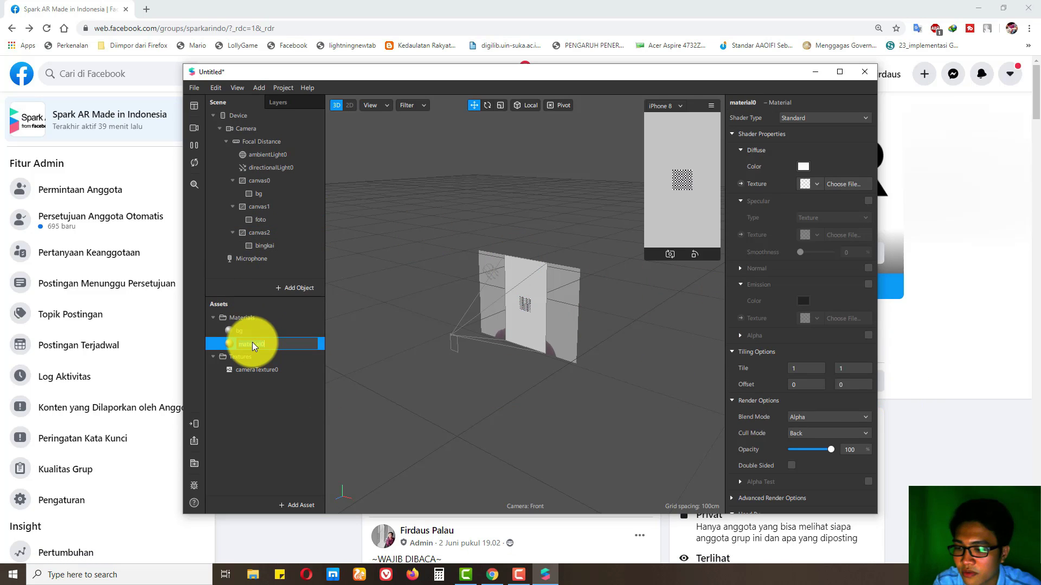
text(foto)
key(Return)
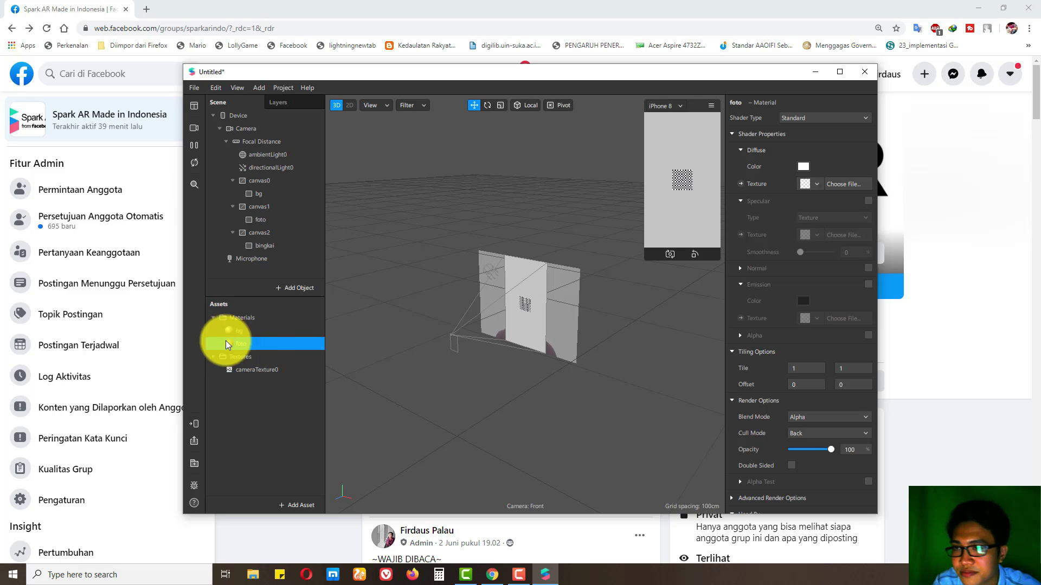
Give the bingkai rectangle a new material named bingkai.
click(298, 249)
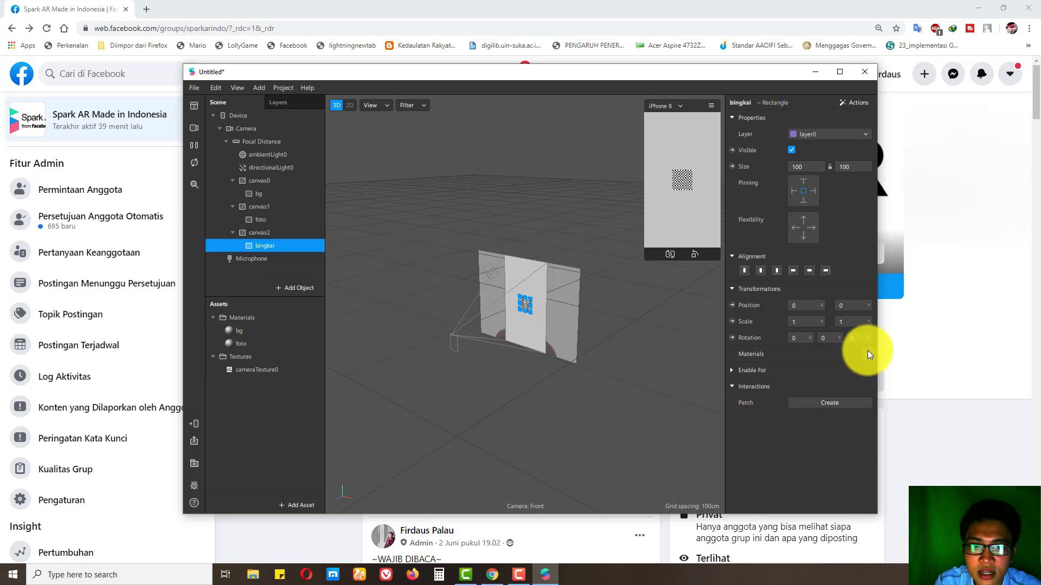
click(867, 354)
click(838, 405)
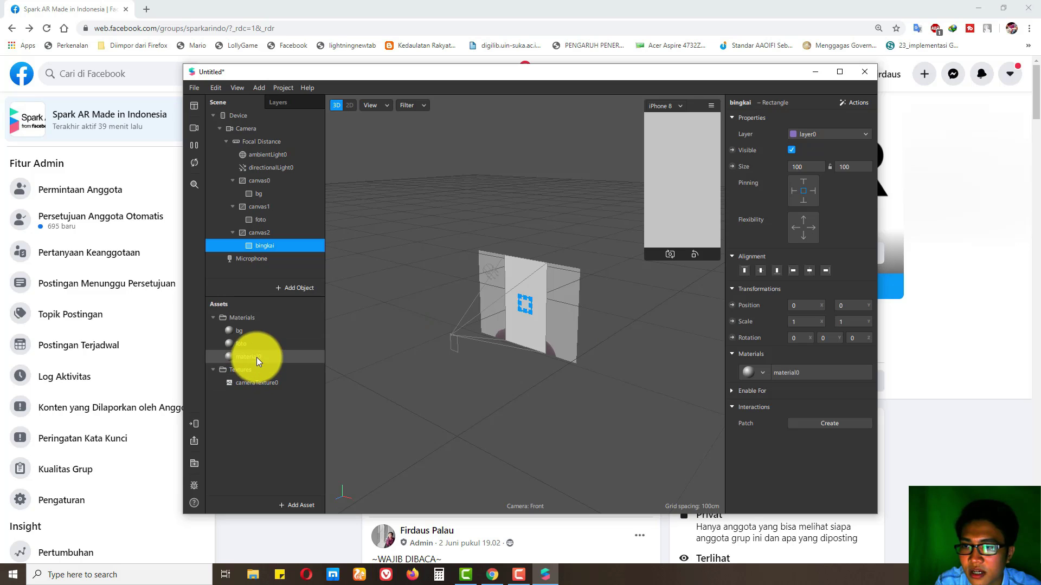
click(255, 357)
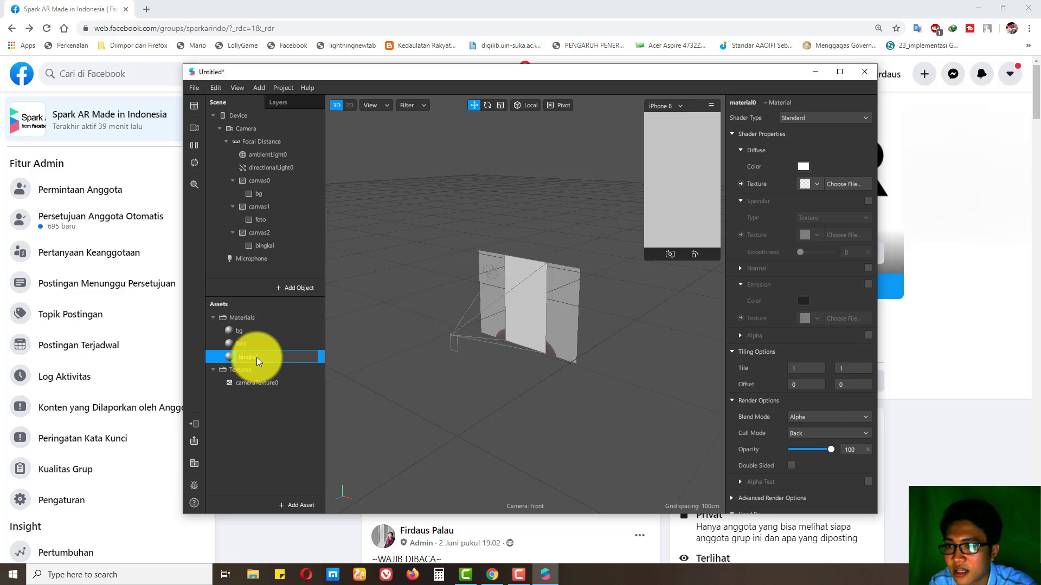
key(Return)
click(369, 359)
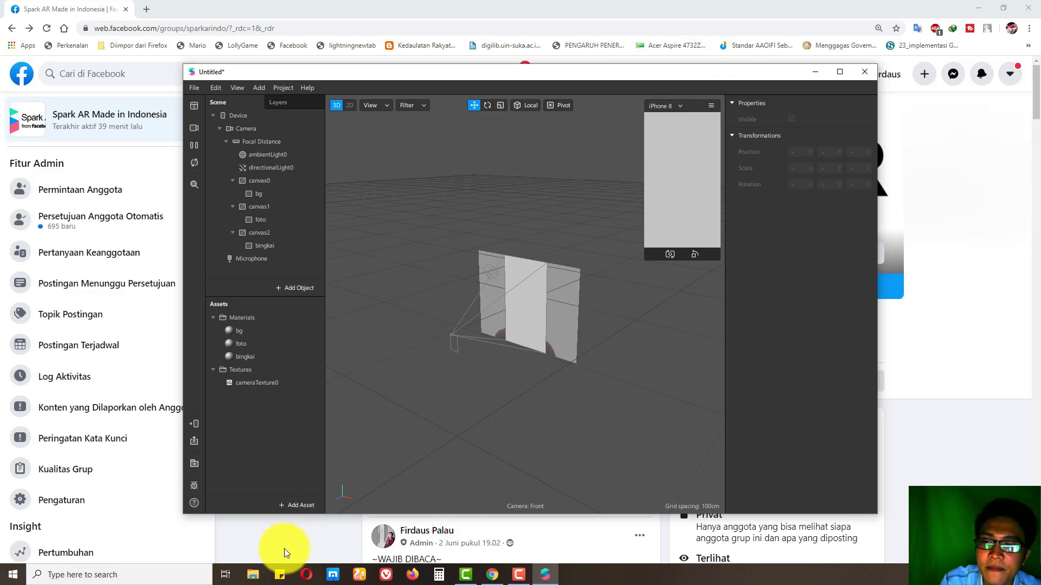
Add the Edit This in Lightroom (3) image from Videos to the project assets.
click(252, 575)
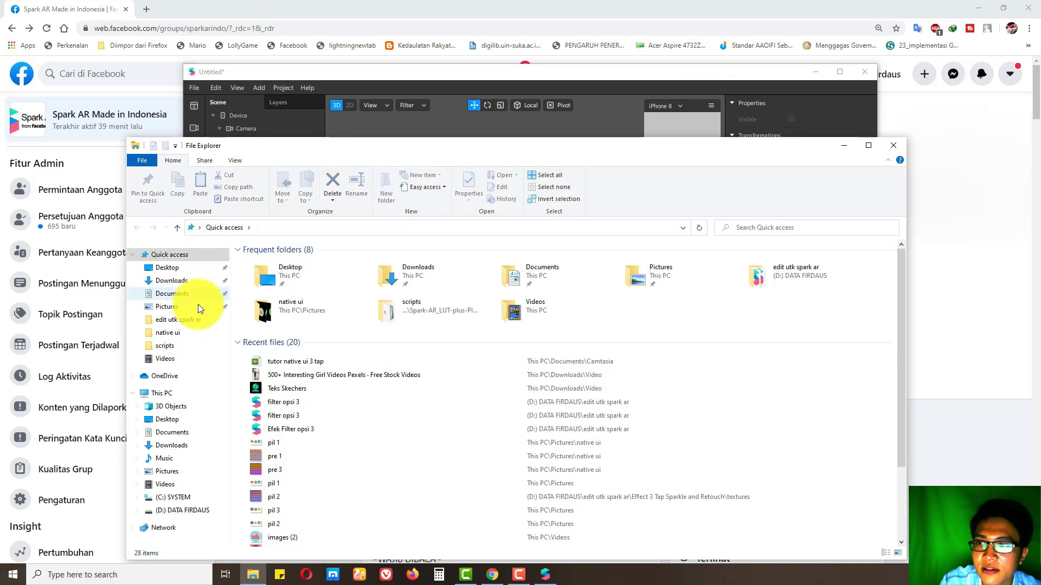
drag(311, 147, 392, 121)
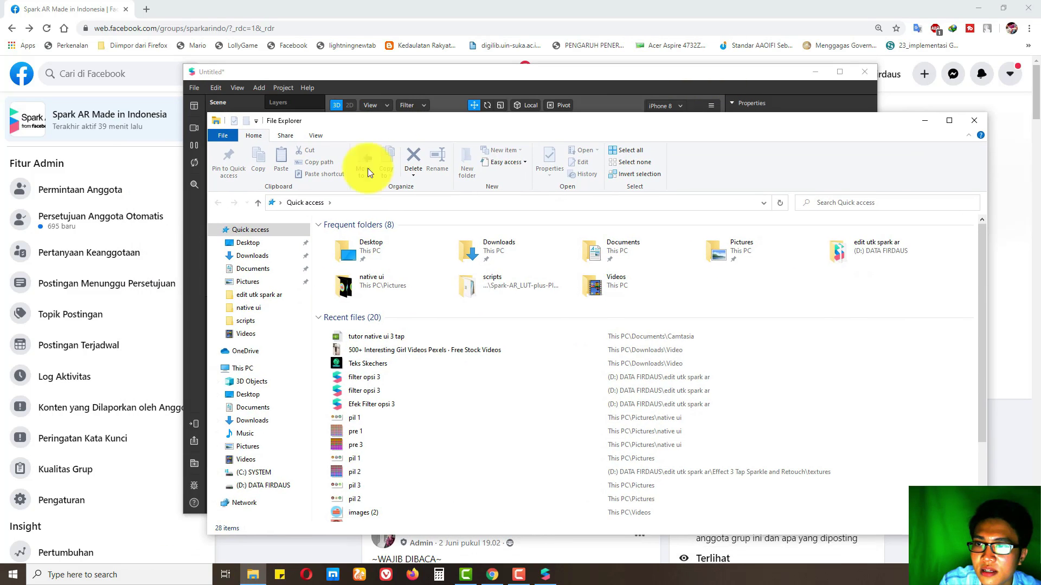
click(253, 458)
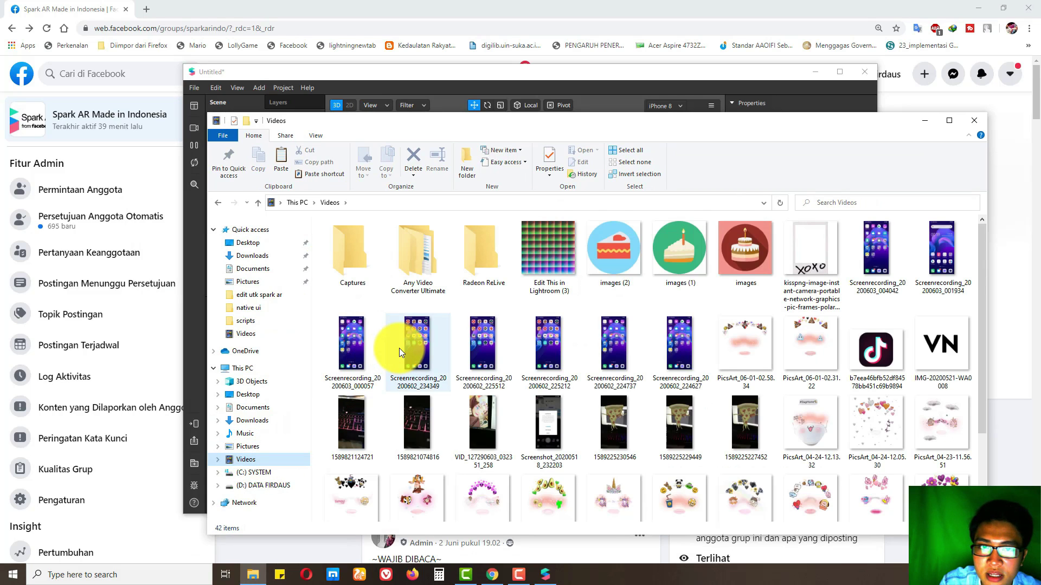
scroll(400, 348, down, 2)
scroll(434, 358, up, 2)
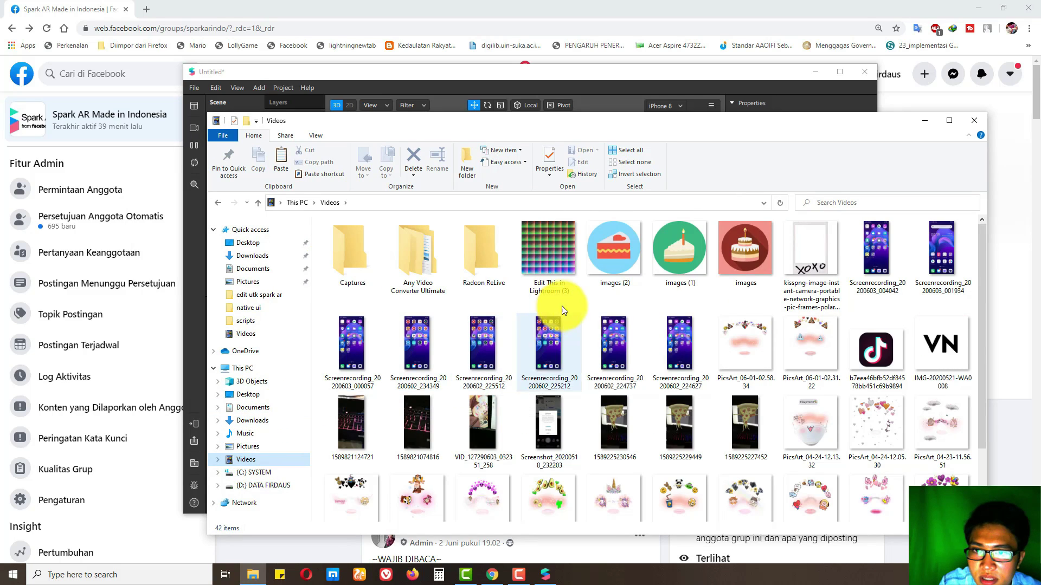
drag(594, 120, 759, 158)
click(694, 295)
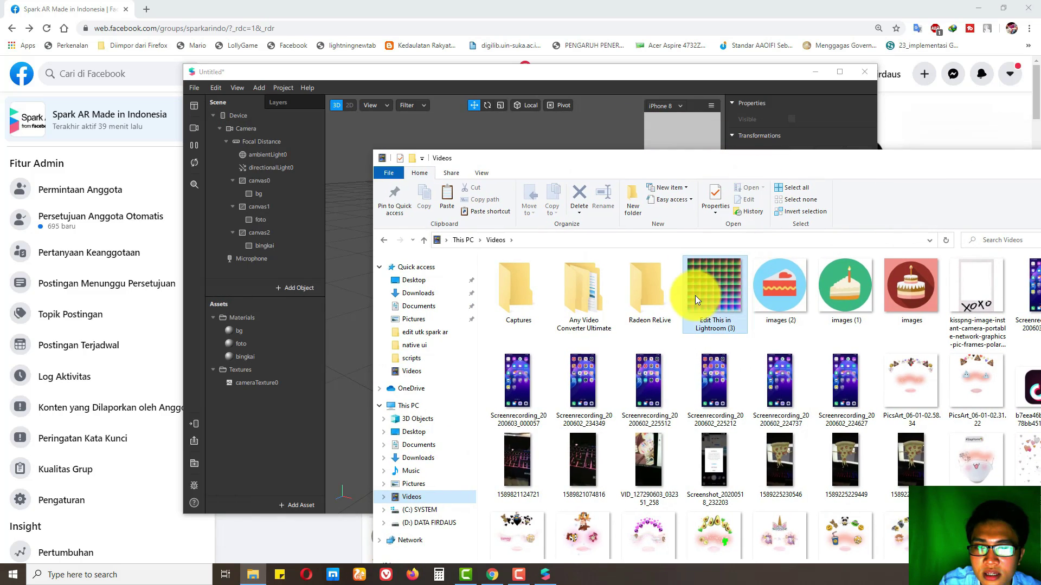
drag(695, 295, 284, 417)
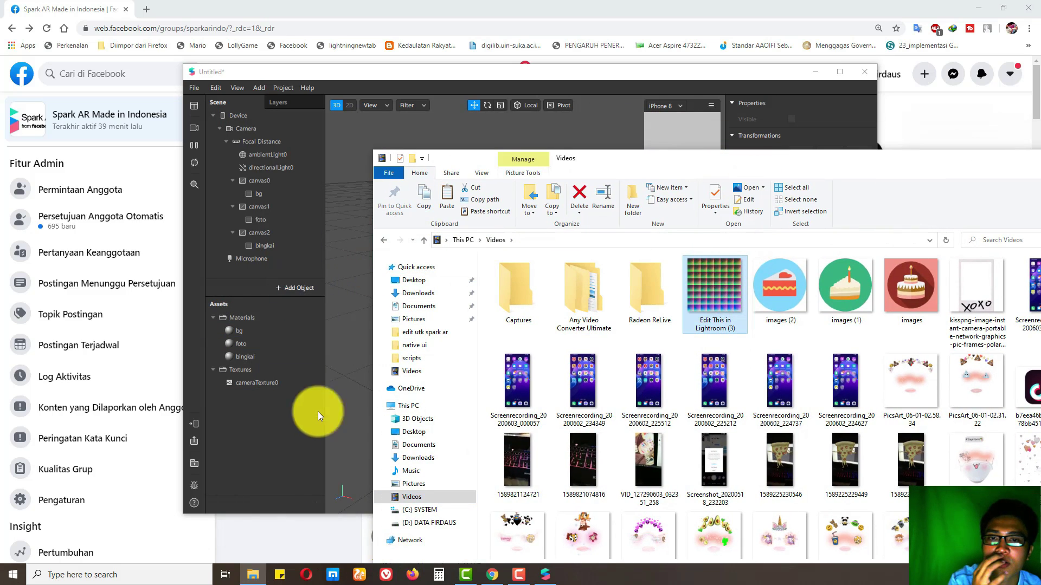
Add the FastColorLUT.arp patch to the project assets.
double_click(703, 293)
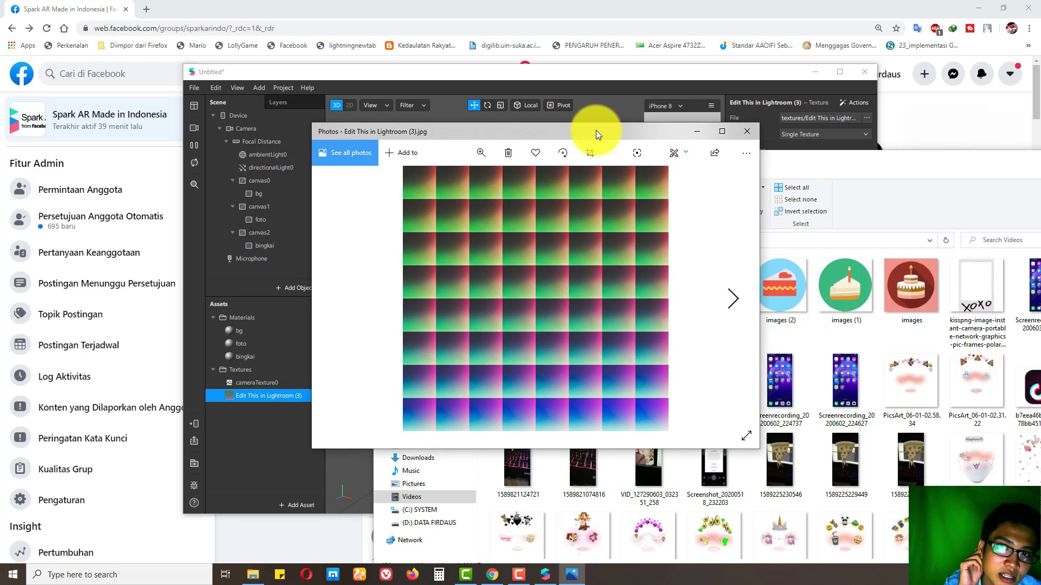
drag(557, 124, 547, 122)
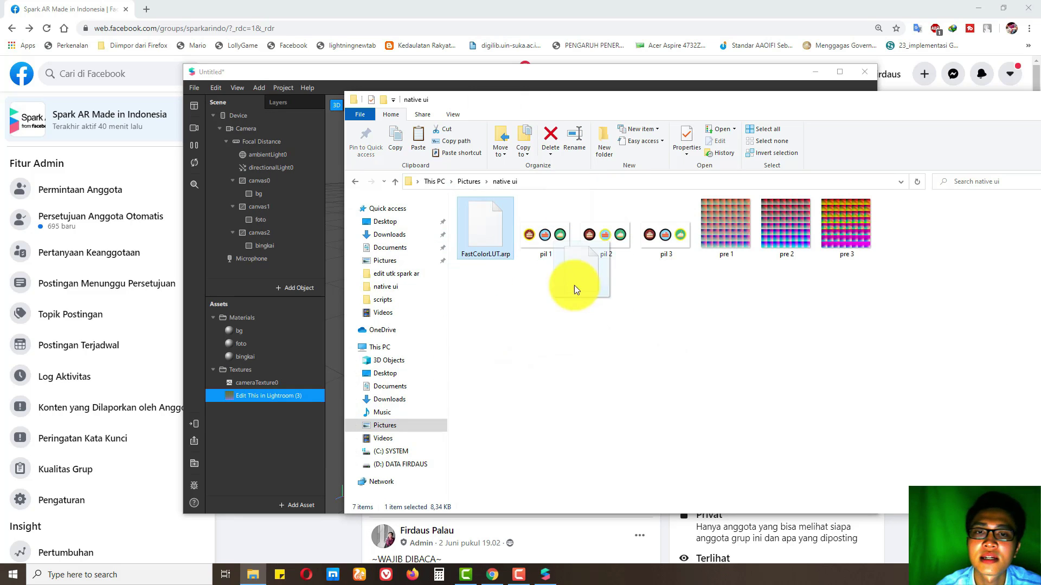
drag(533, 236, 503, 324)
drag(486, 232, 260, 428)
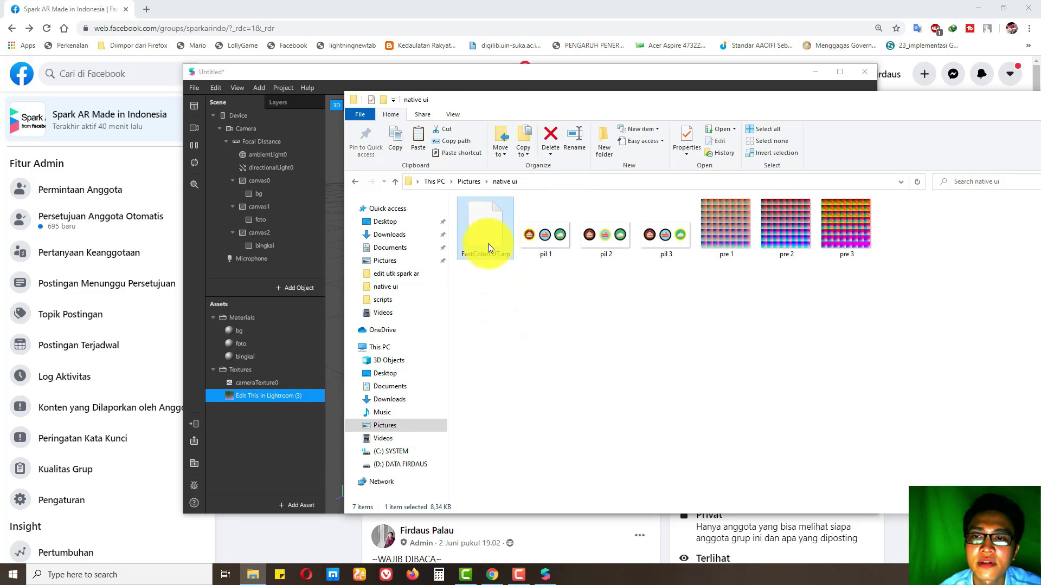
click(262, 431)
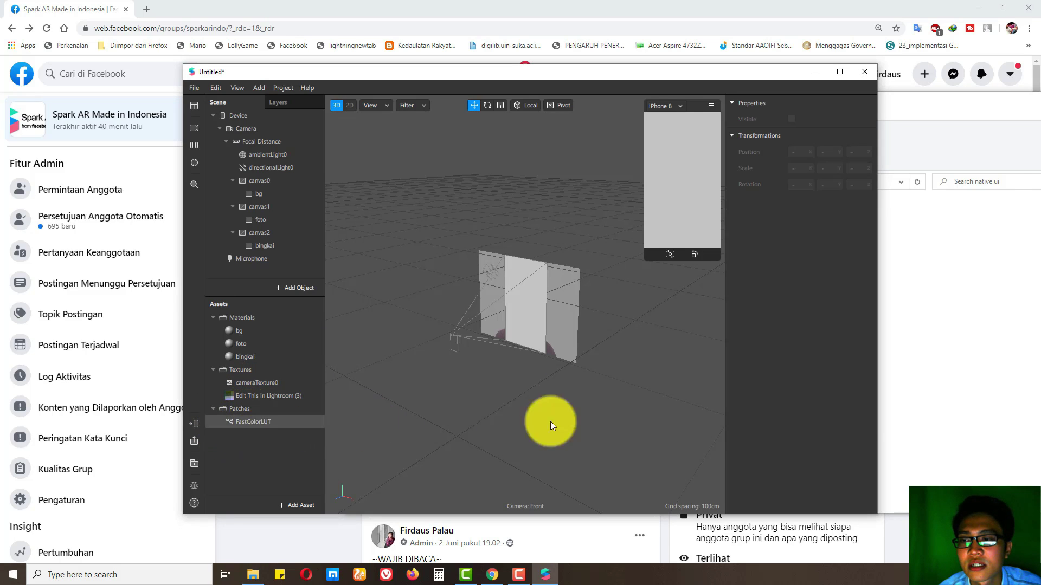
Add the polaroid frame and vintage camera pictures from Downloads to the assets.
click(946, 363)
click(404, 235)
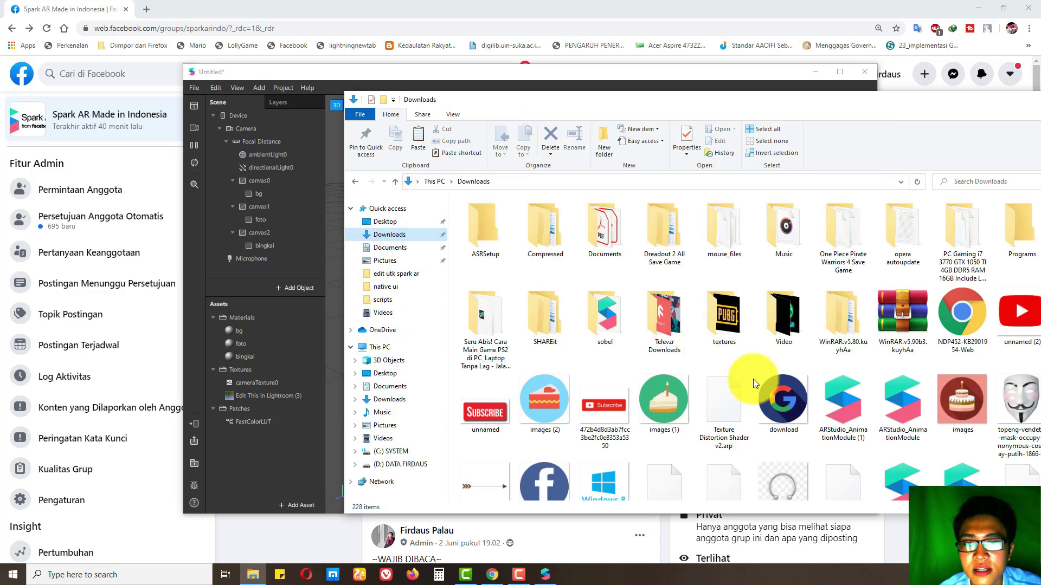
scroll(759, 379, down, 2)
scroll(797, 273, down, 2)
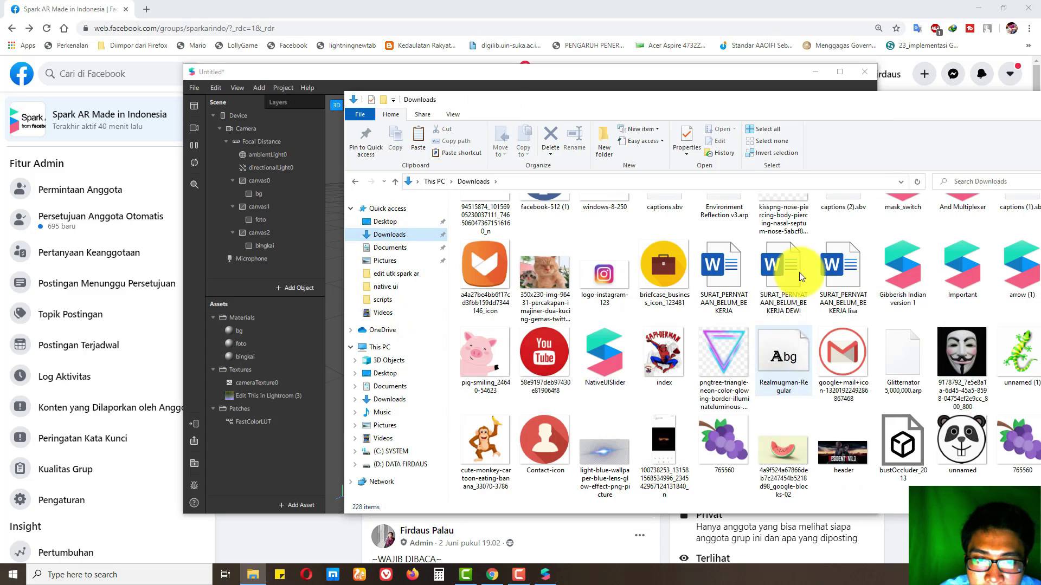
drag(870, 102, 821, 92)
drag(732, 135, 291, 420)
click(288, 408)
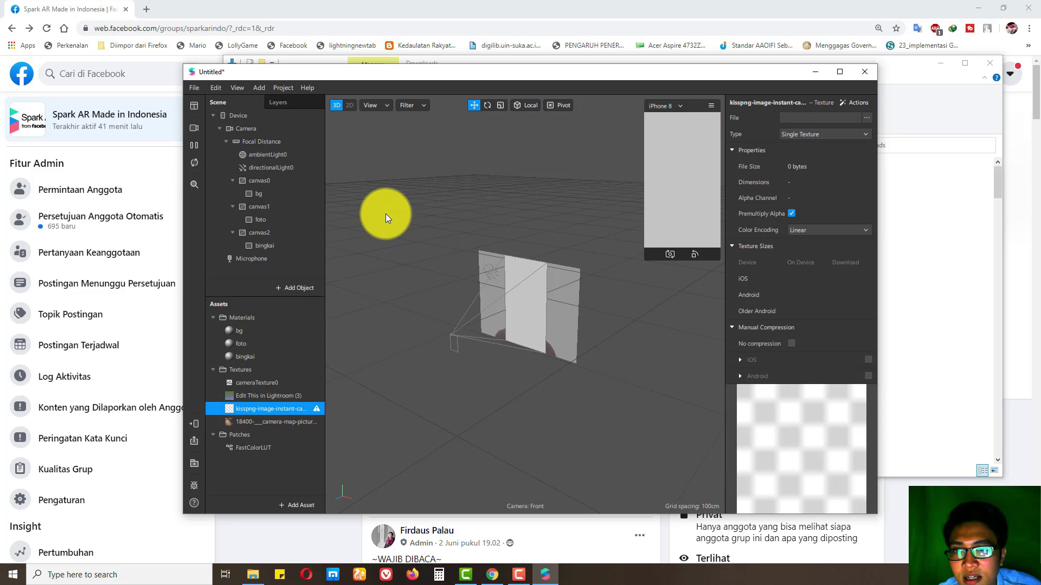
Set the bg material's diffuse texture to the 18400 camera-map picture and enlarge the preview.
double_click(274, 194)
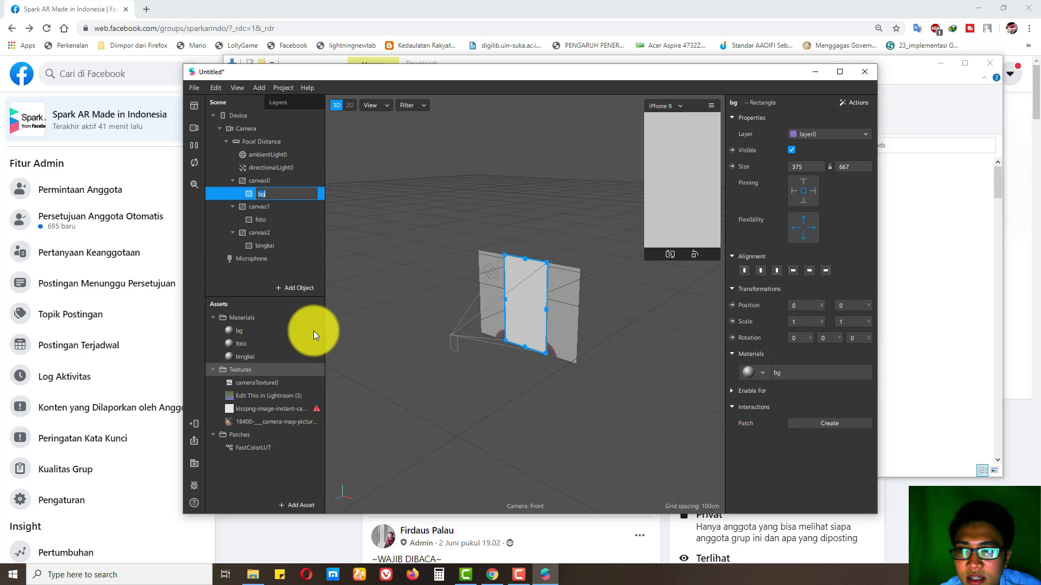
click(249, 332)
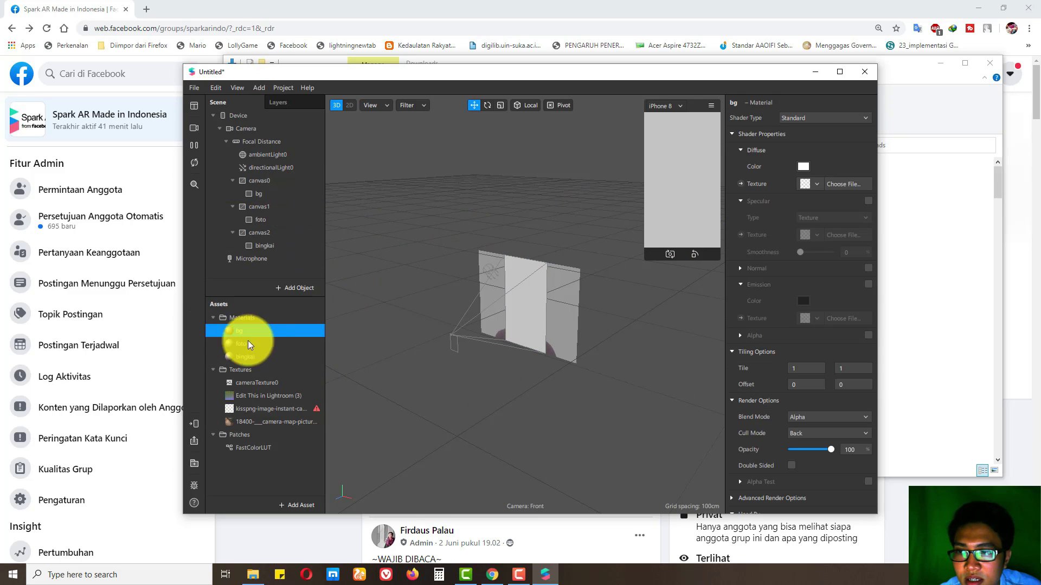
click(817, 184)
click(724, 254)
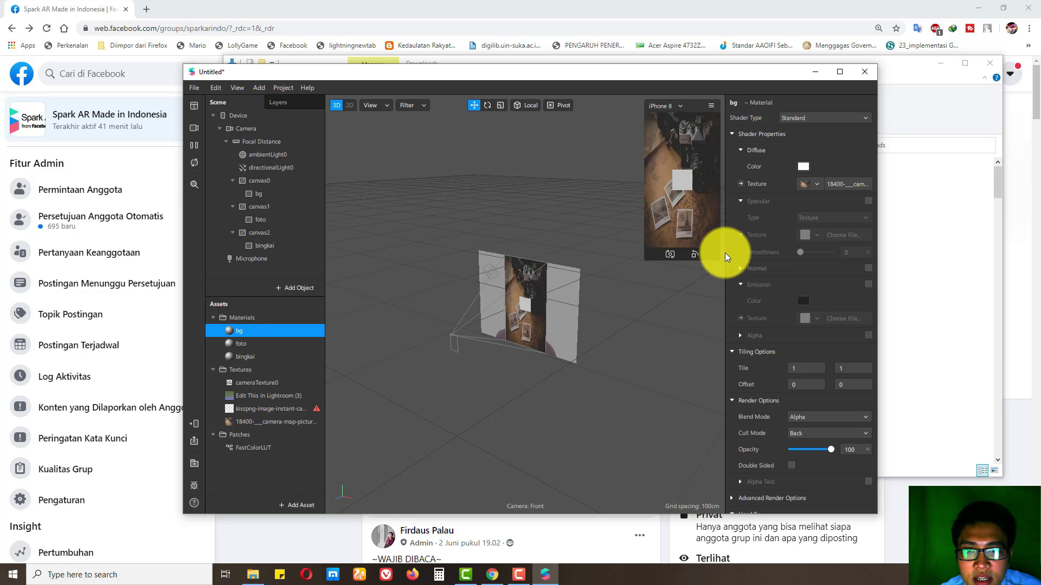
drag(645, 258, 555, 384)
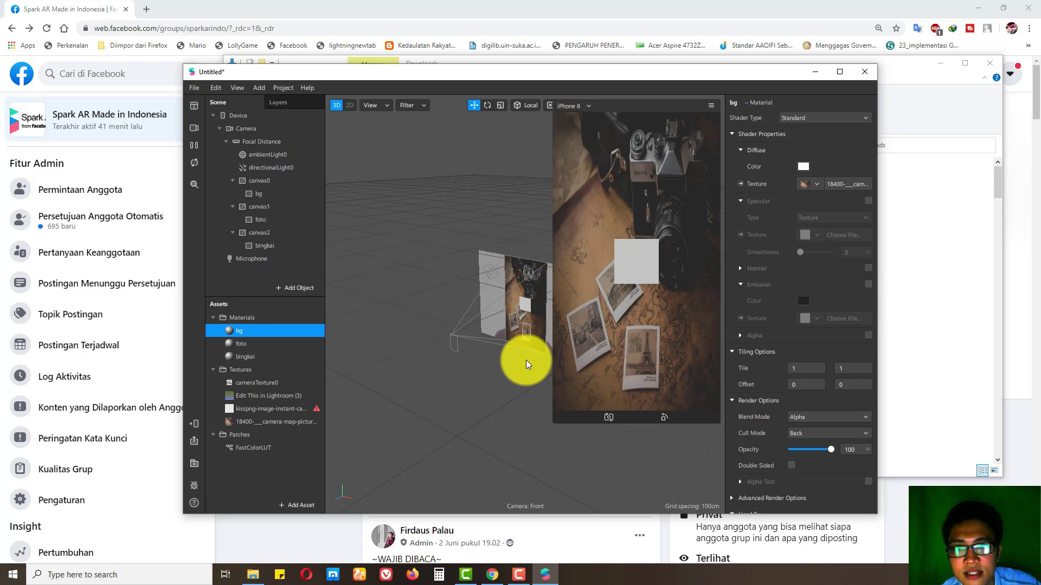
Widen the bg rectangle to 450 and nudge it left to Position X -5.
click(266, 183)
click(827, 168)
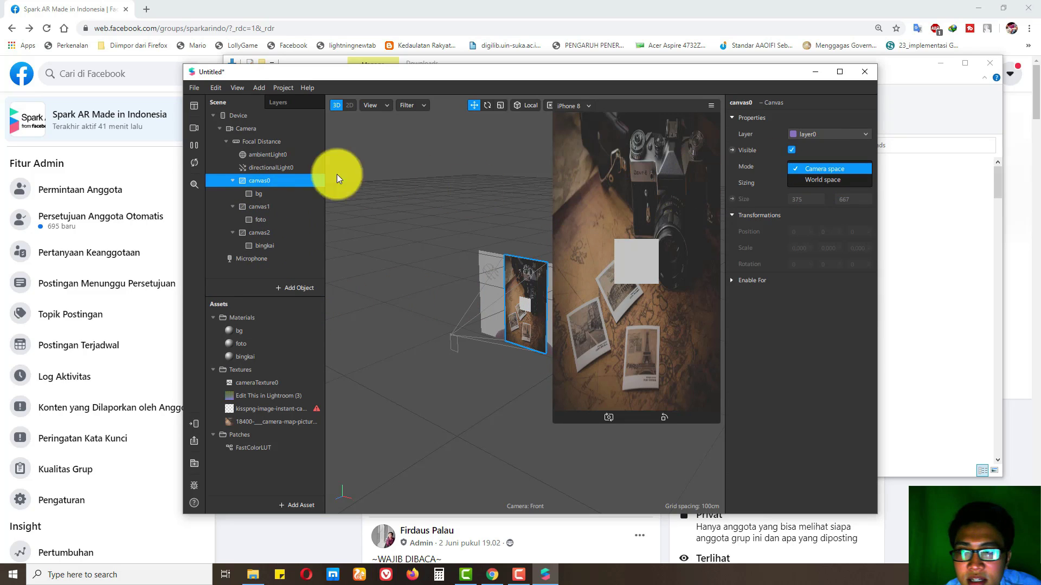
click(274, 195)
click(805, 169)
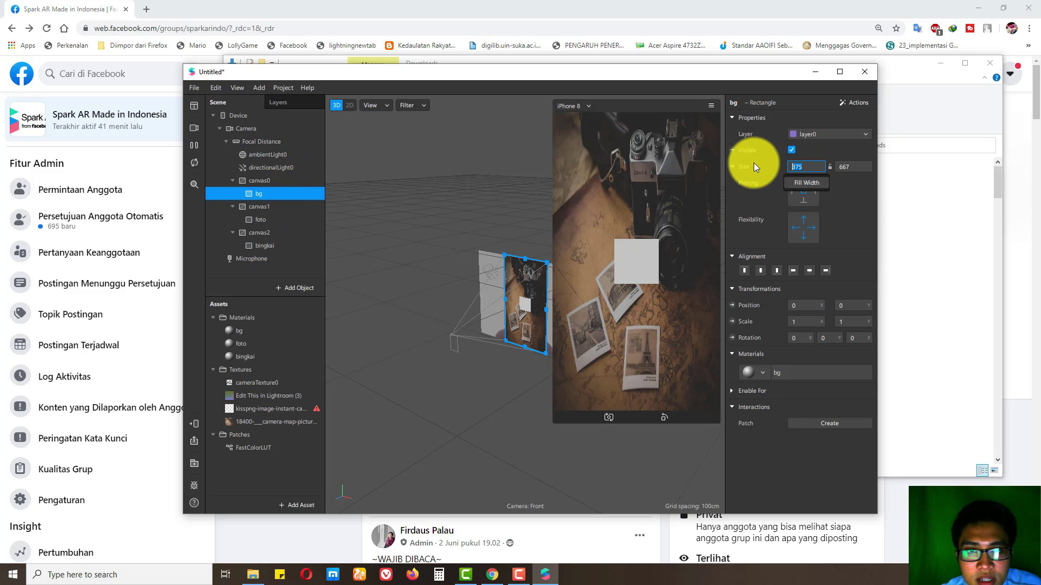
text(00)
key(Return)
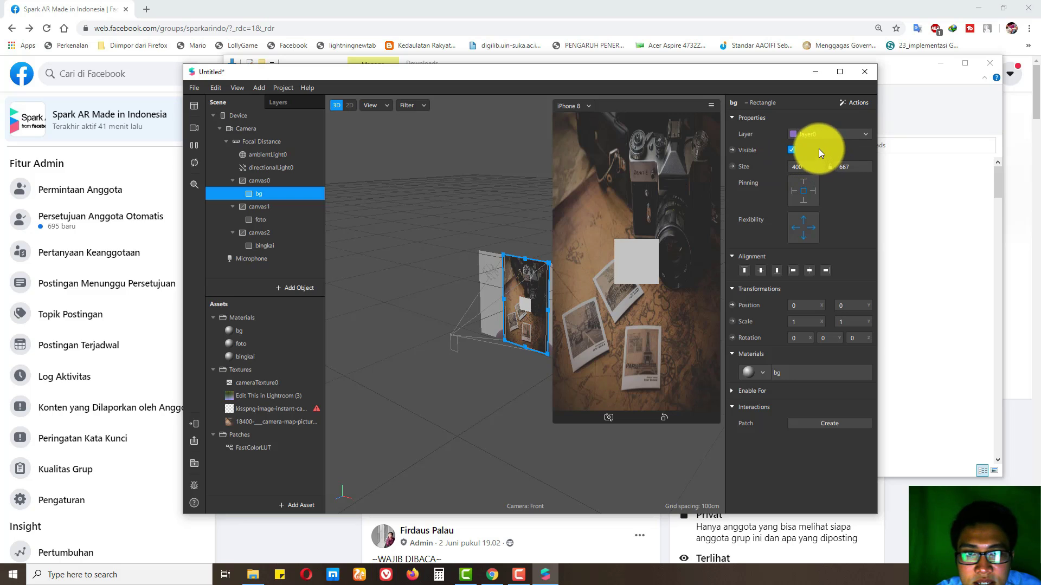
text(450)
key(Return)
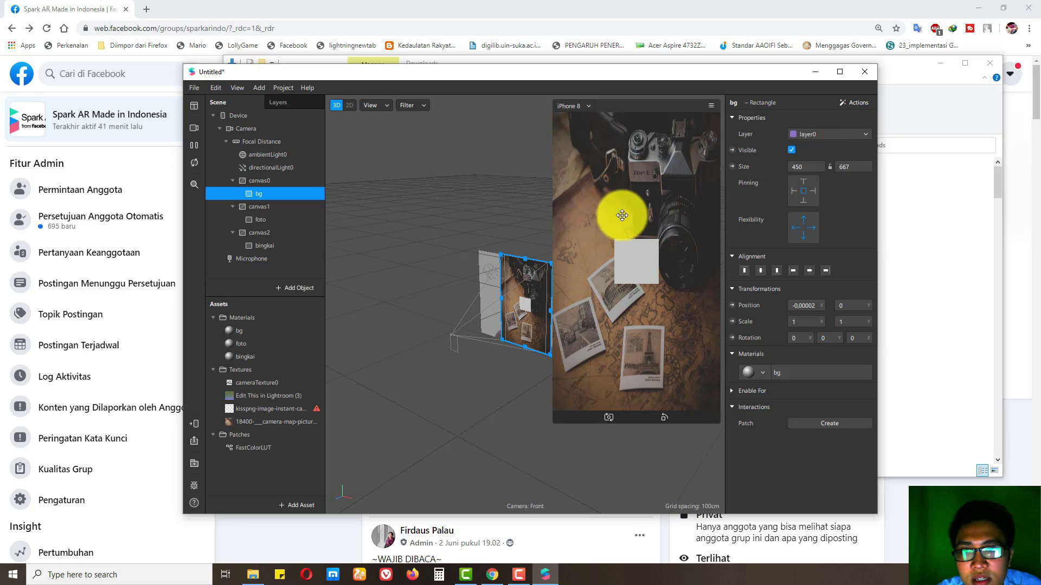
drag(529, 279, 529, 274)
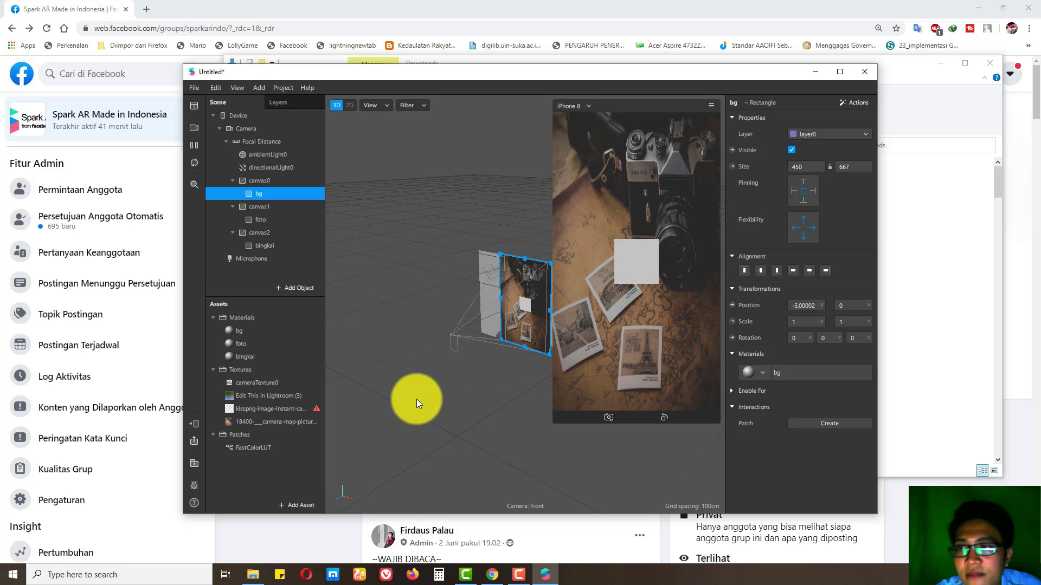
click(269, 220)
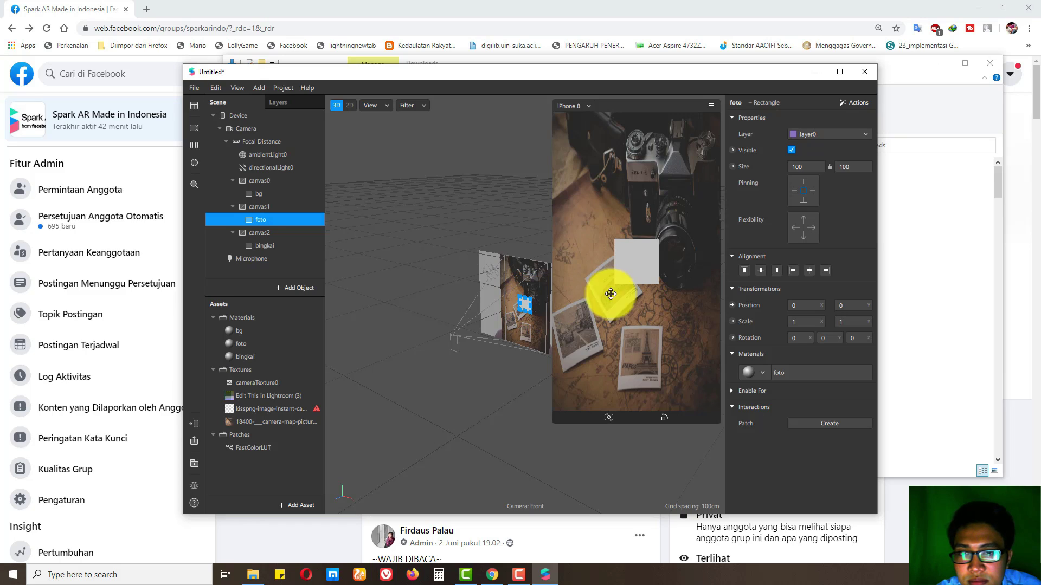
Resize the foto rectangle to 200 by 250.
click(815, 167)
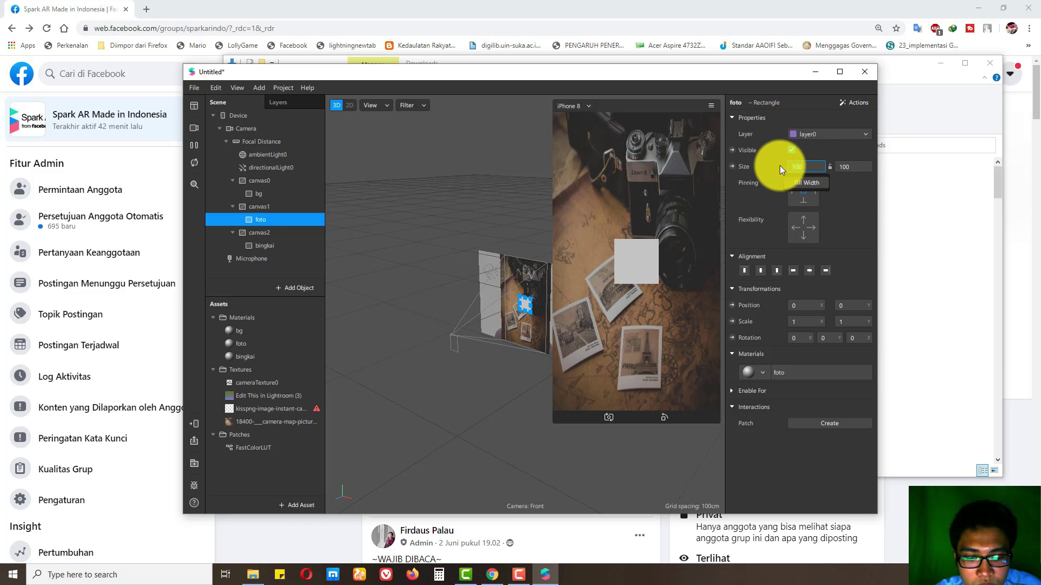
text(350)
key(Tab)
text(1)
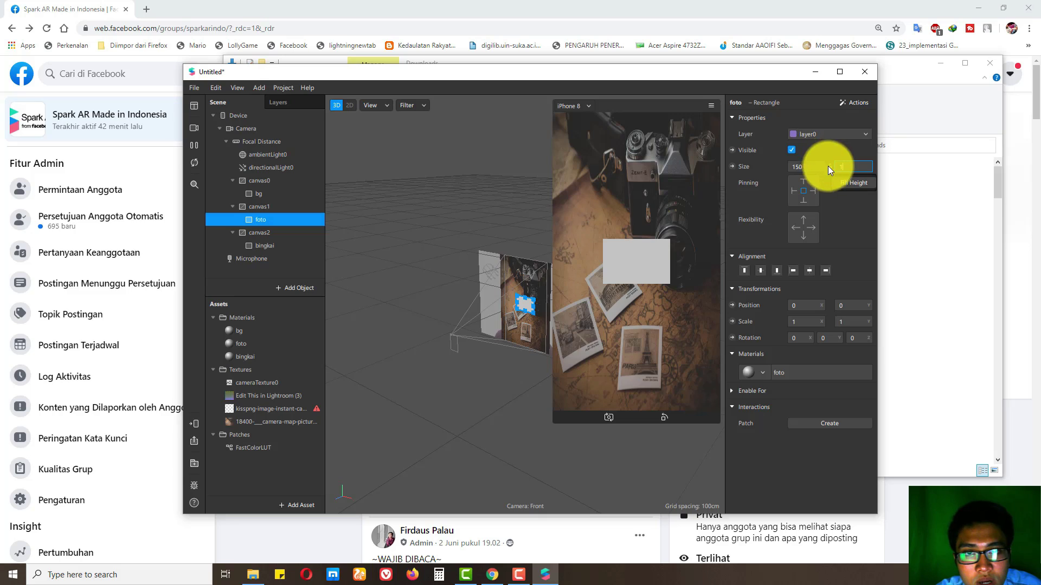
click(803, 166)
text(200)
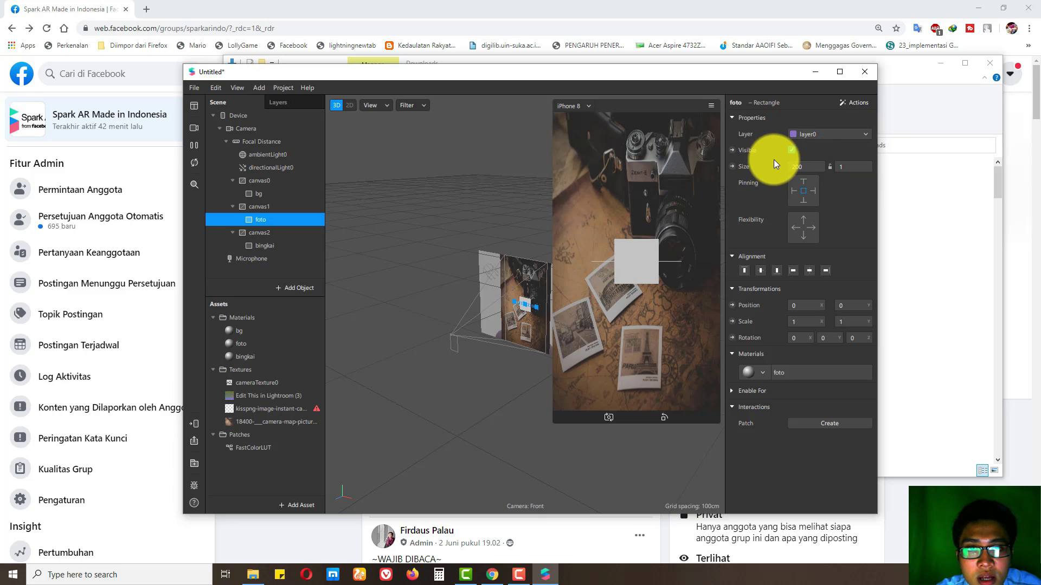
click(840, 167)
text(250)
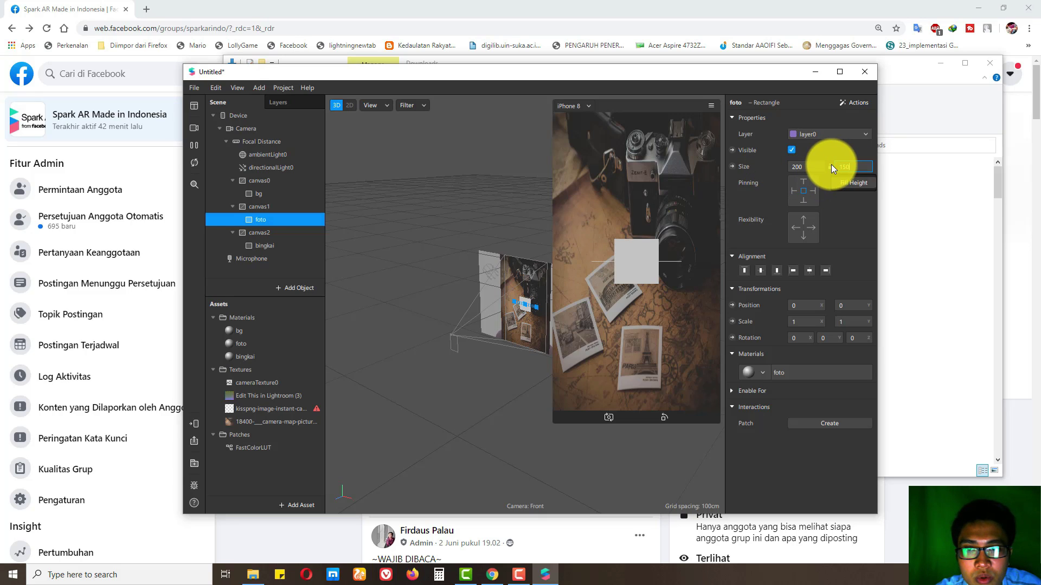
key(Return)
drag(553, 422, 614, 314)
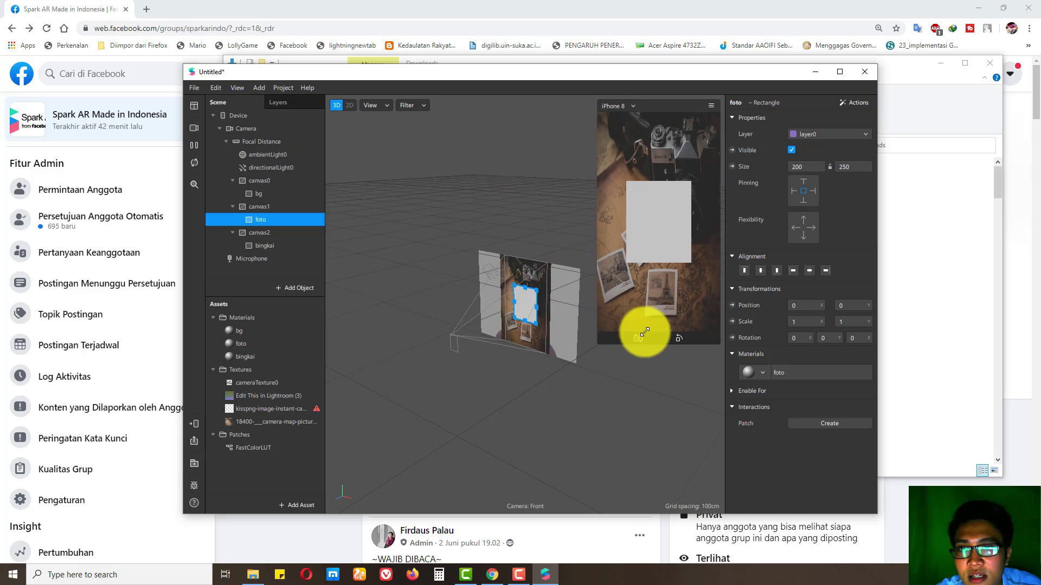
Tilt the foto rectangle 10 degrees on Z and move it to position 5, 34.
click(272, 207)
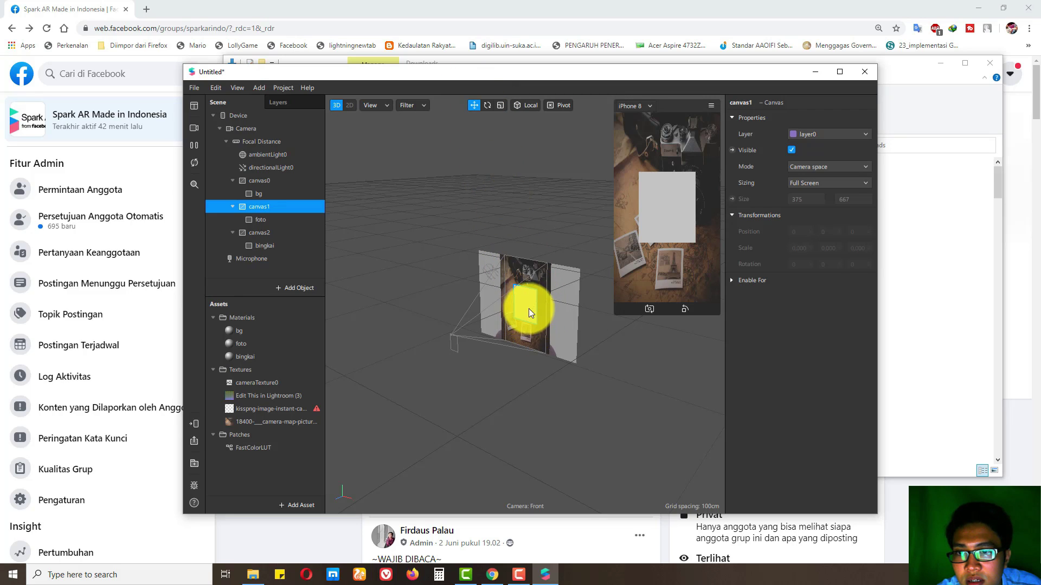
click(265, 219)
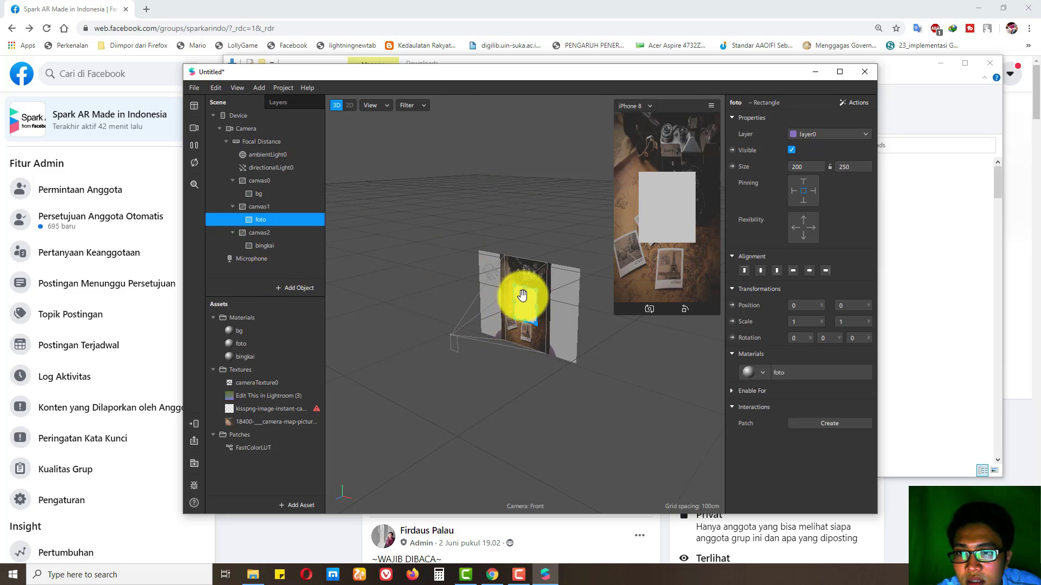
drag(522, 303, 530, 298)
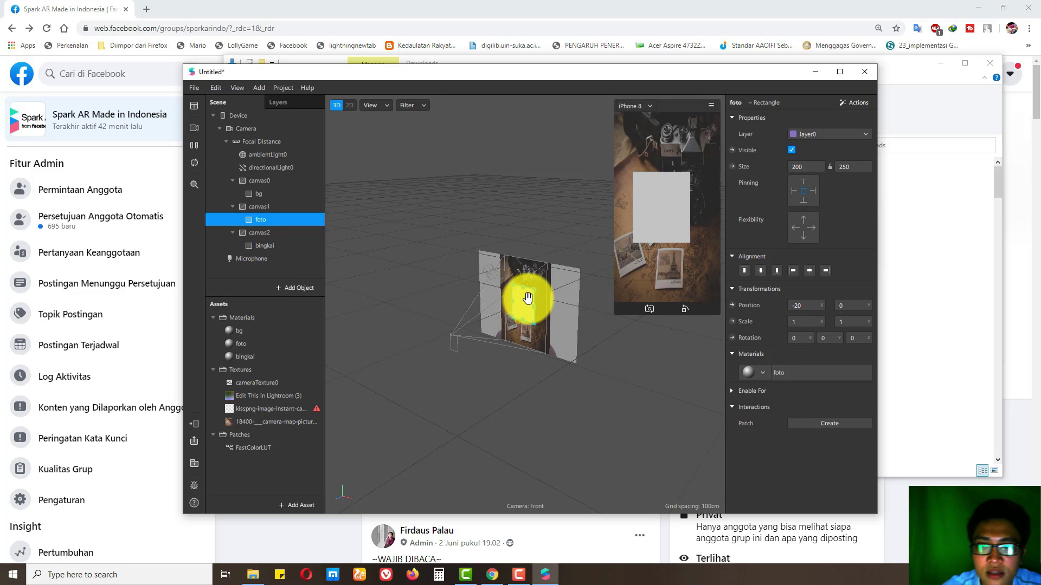
click(848, 337)
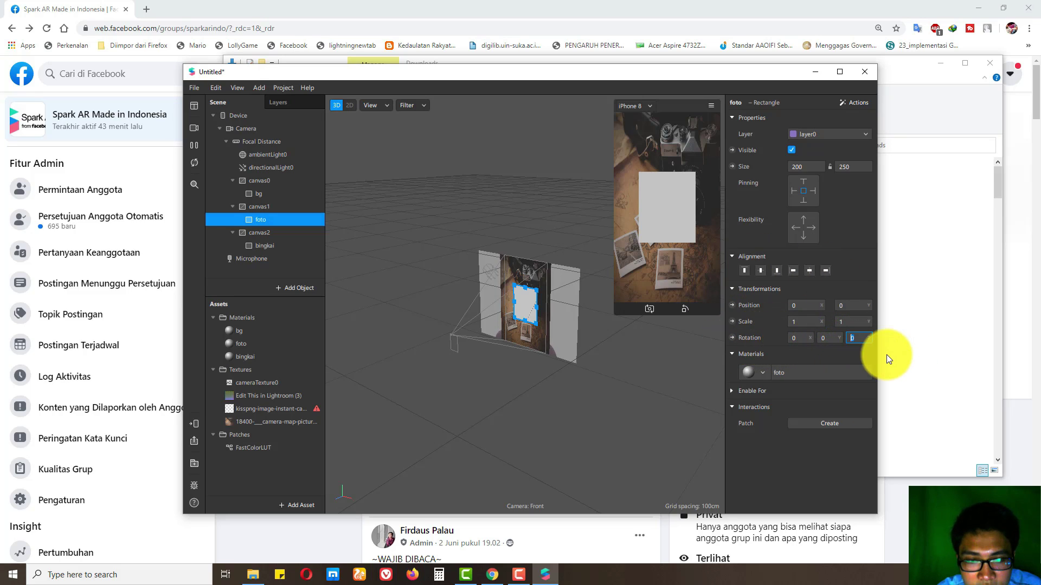
text(10)
key(Return)
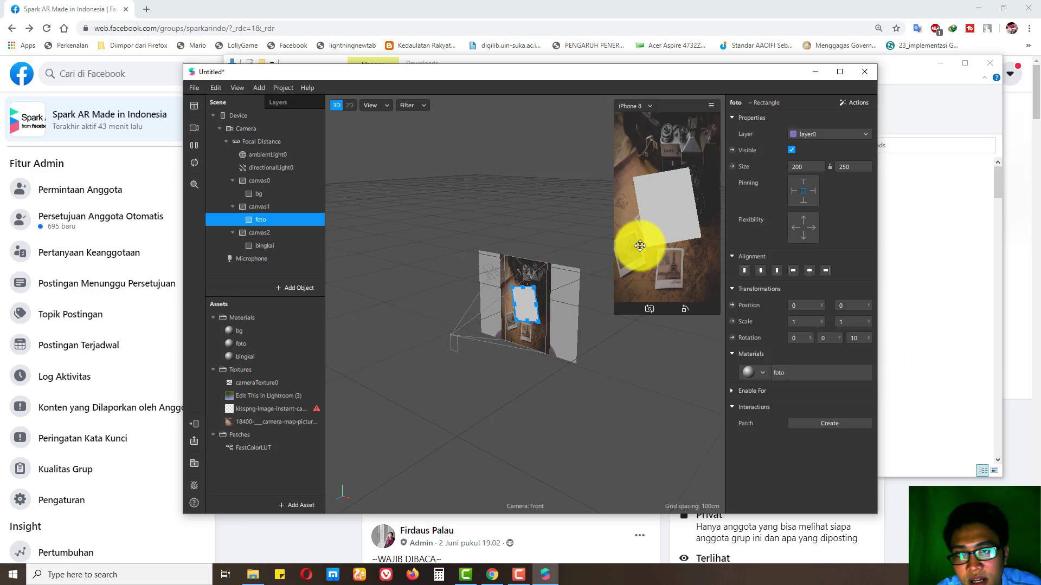
drag(622, 315, 596, 390)
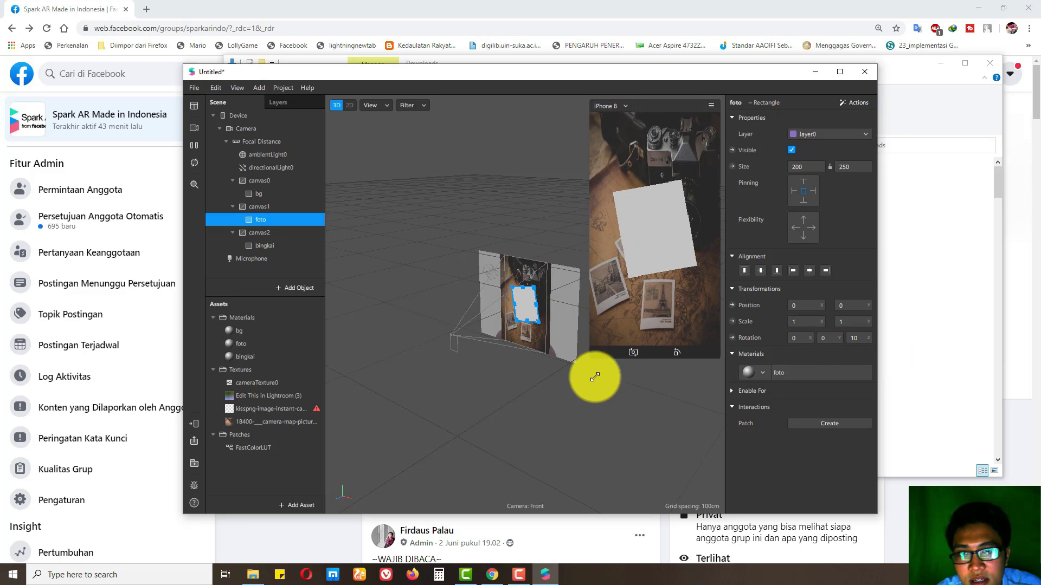
drag(525, 304, 522, 292)
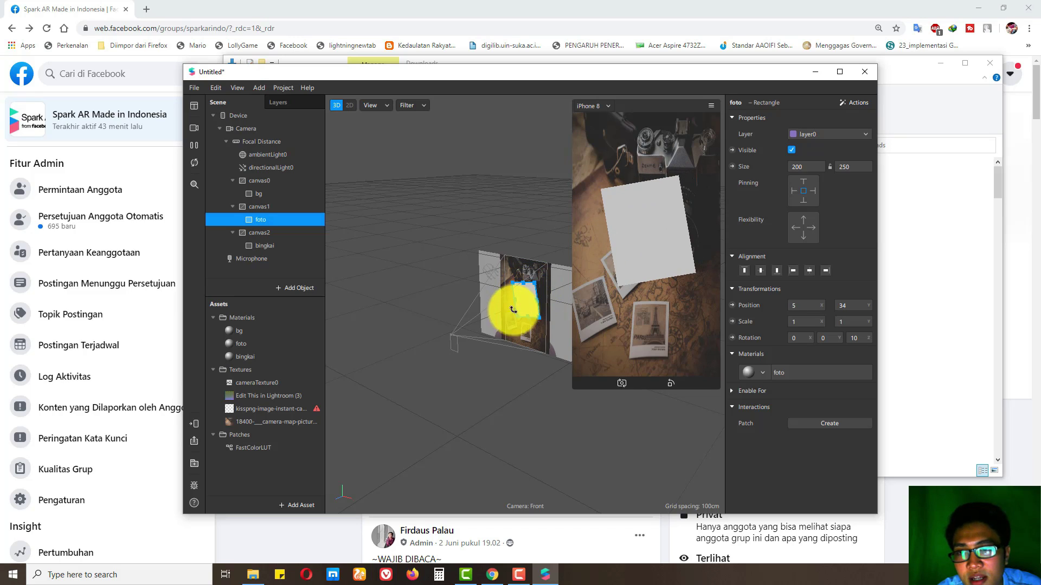
Undo an accidental stretch and size the bingkai frame rectangle to 200 by 250.
click(264, 245)
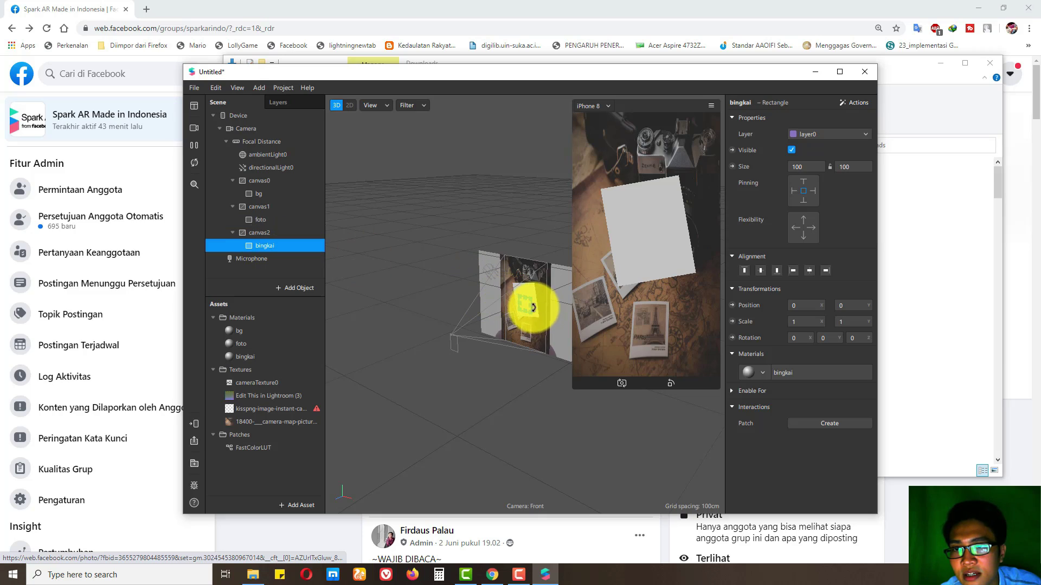
drag(522, 310, 521, 312)
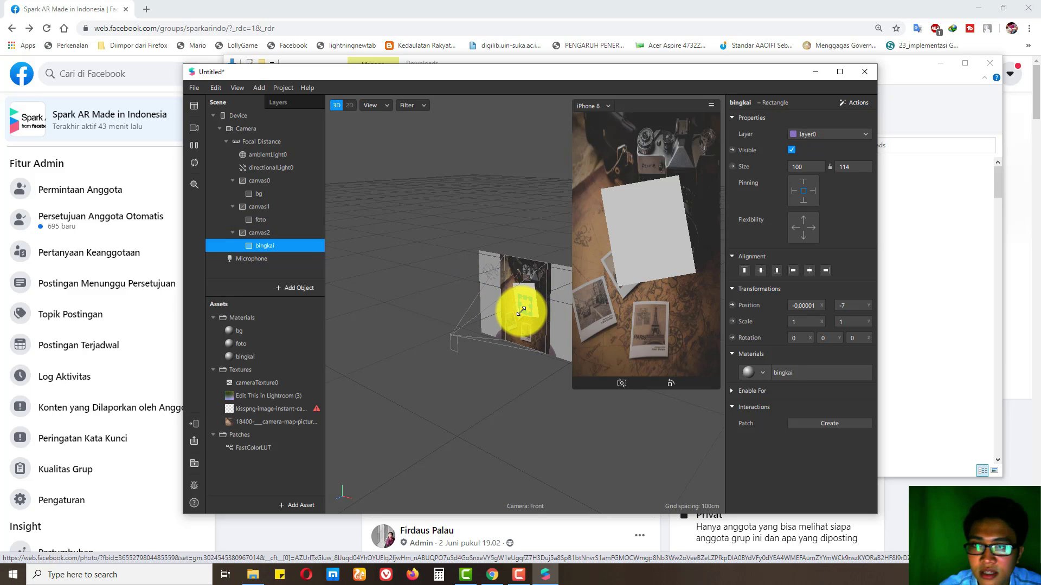
key(ctrl+z)
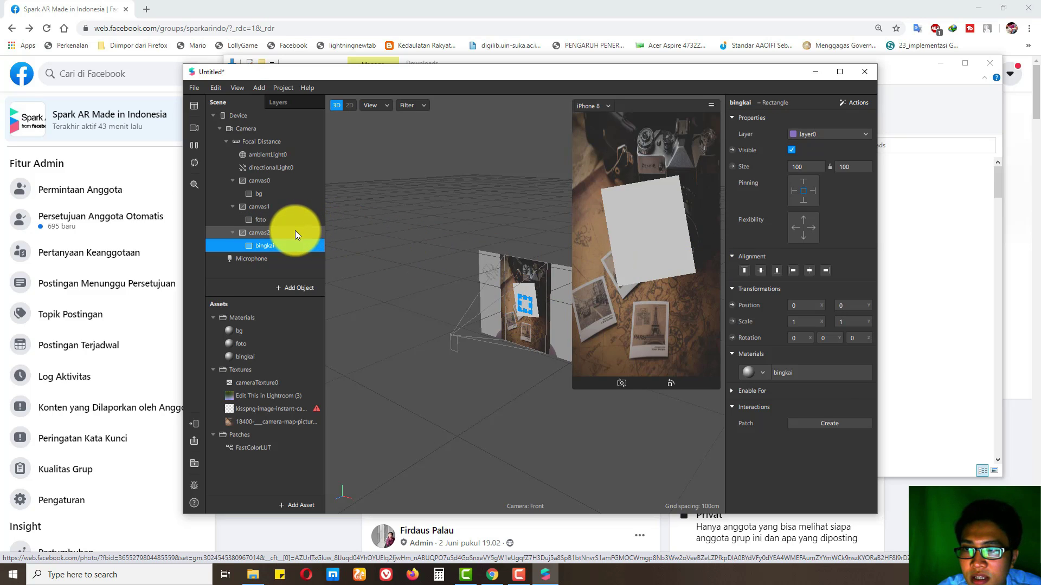
click(293, 233)
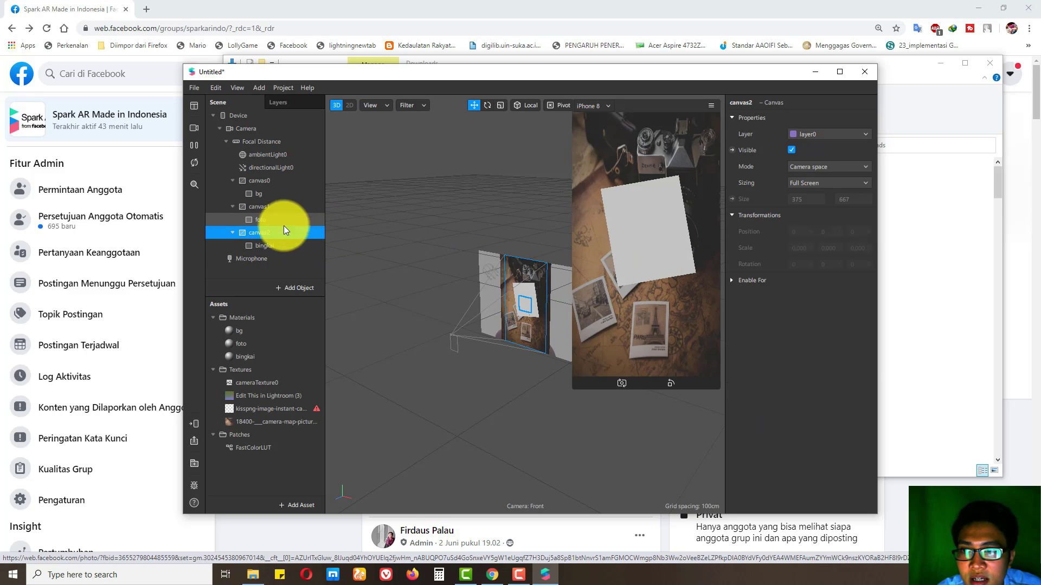
click(283, 222)
click(278, 245)
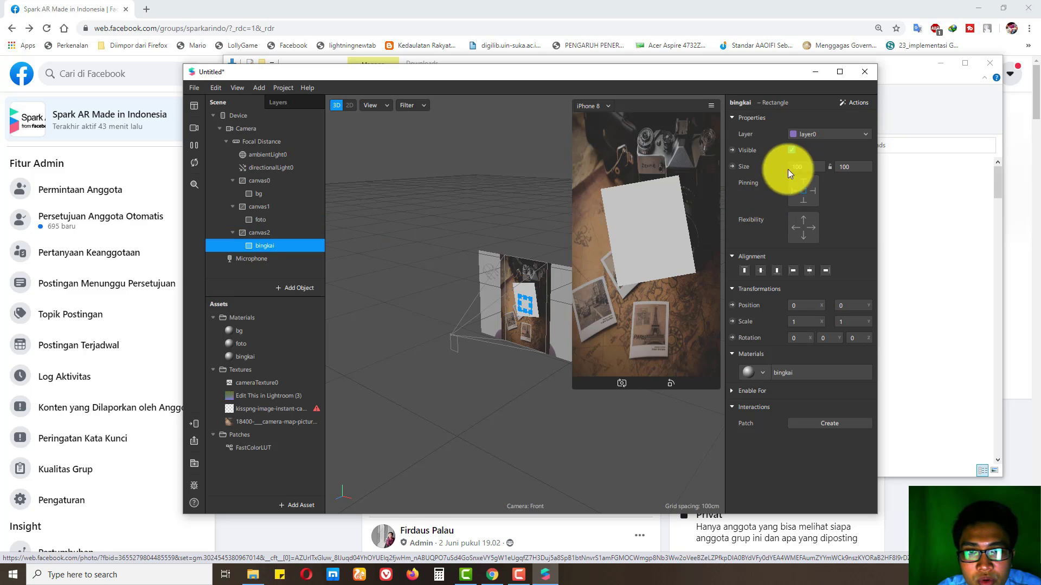
click(791, 167)
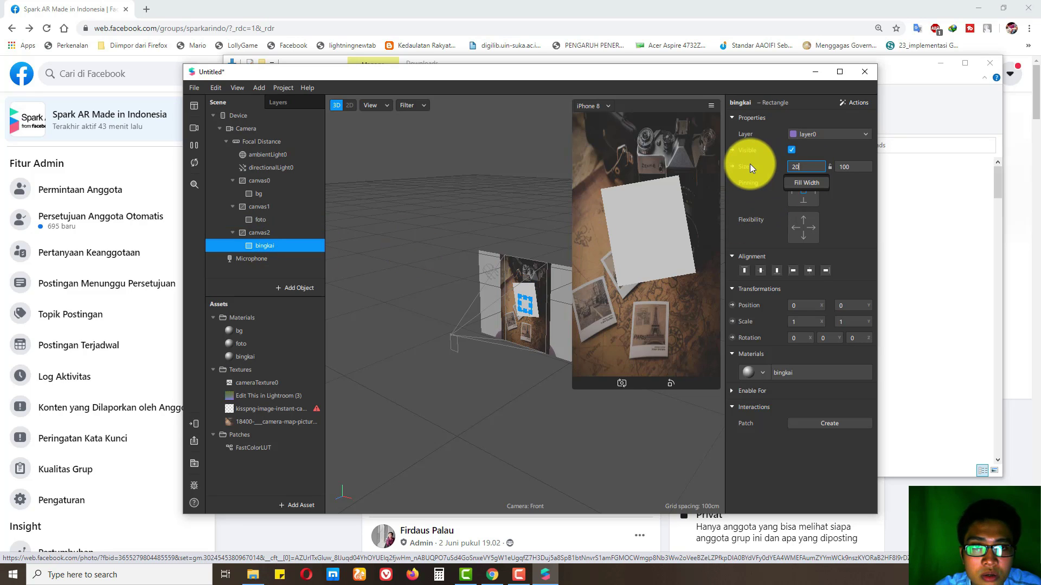
text(200)
key(Return)
click(854, 167)
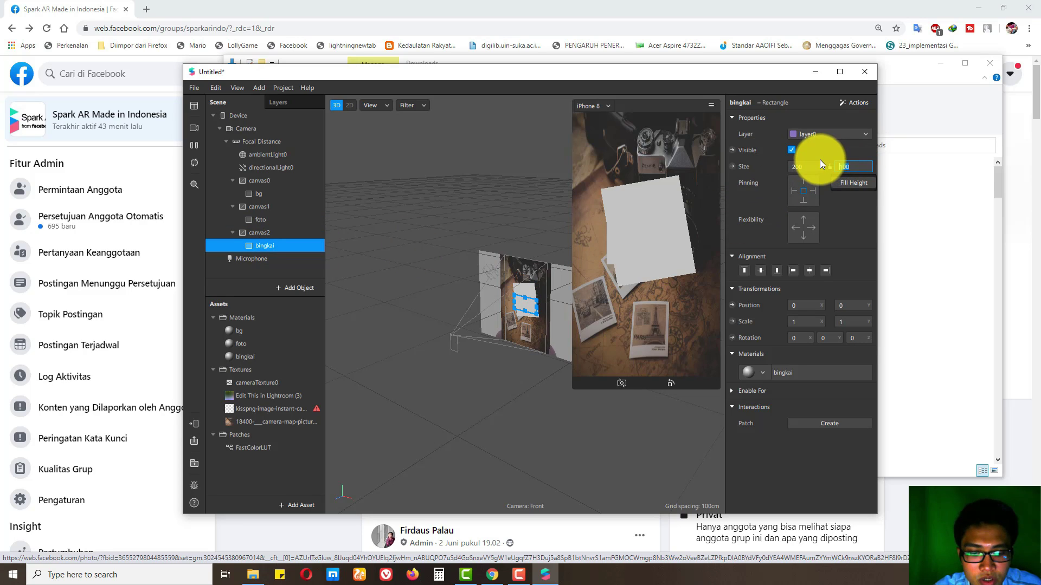
text(0)
key(Return)
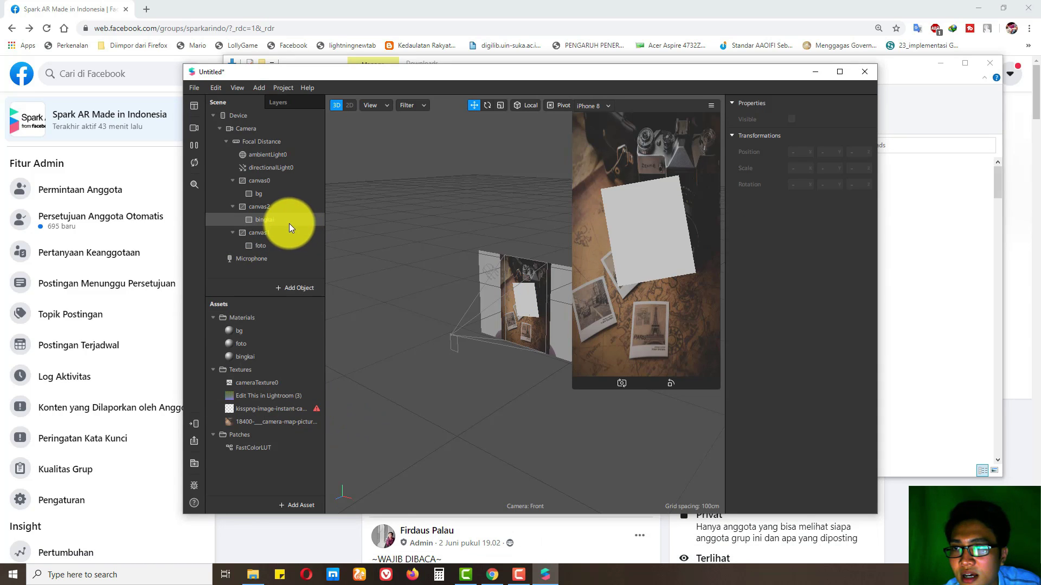
Set the foto material's diffuse texture to cameraTexture0.
click(248, 343)
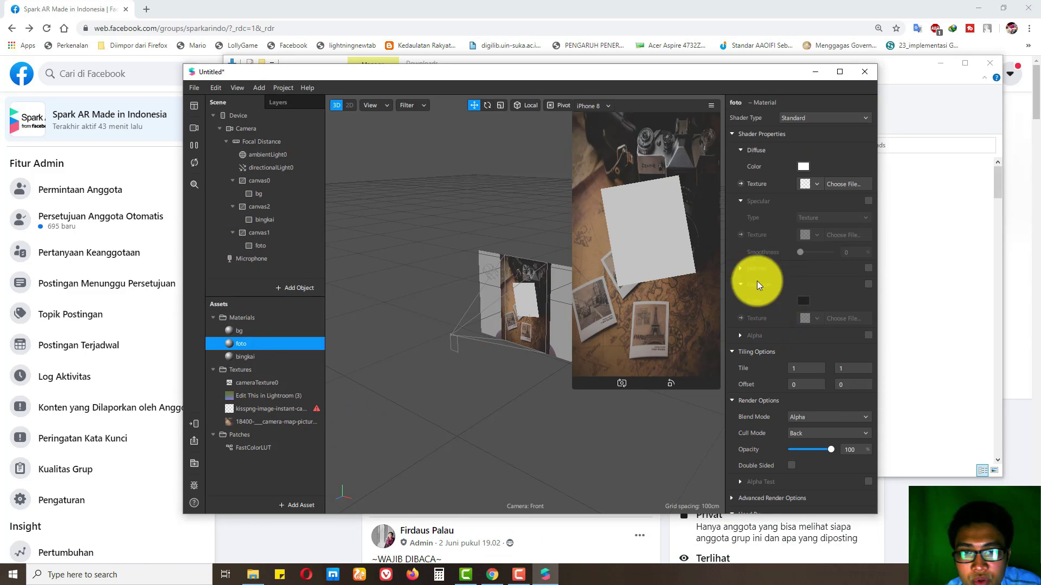
click(808, 184)
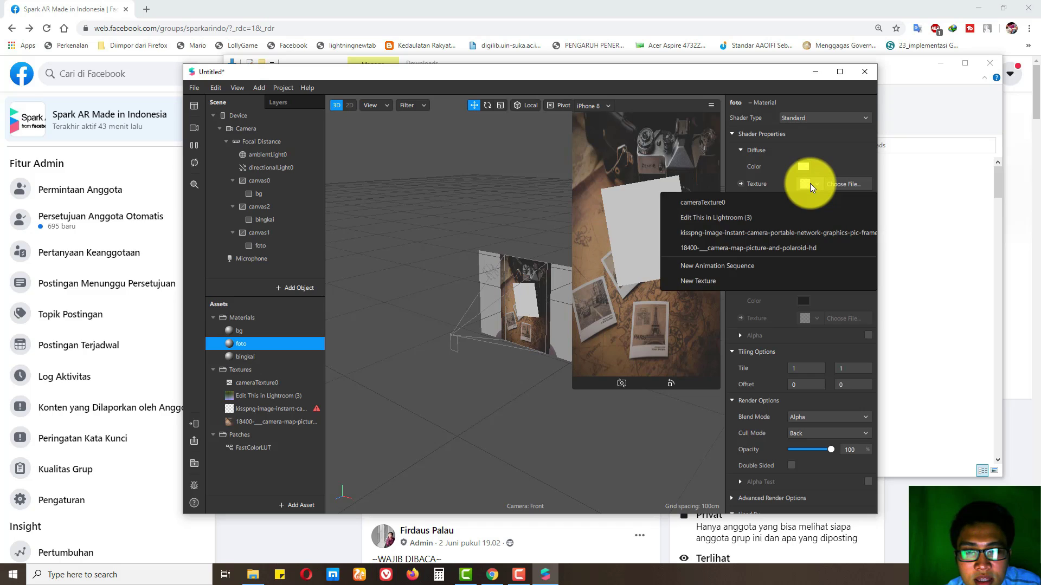
click(701, 201)
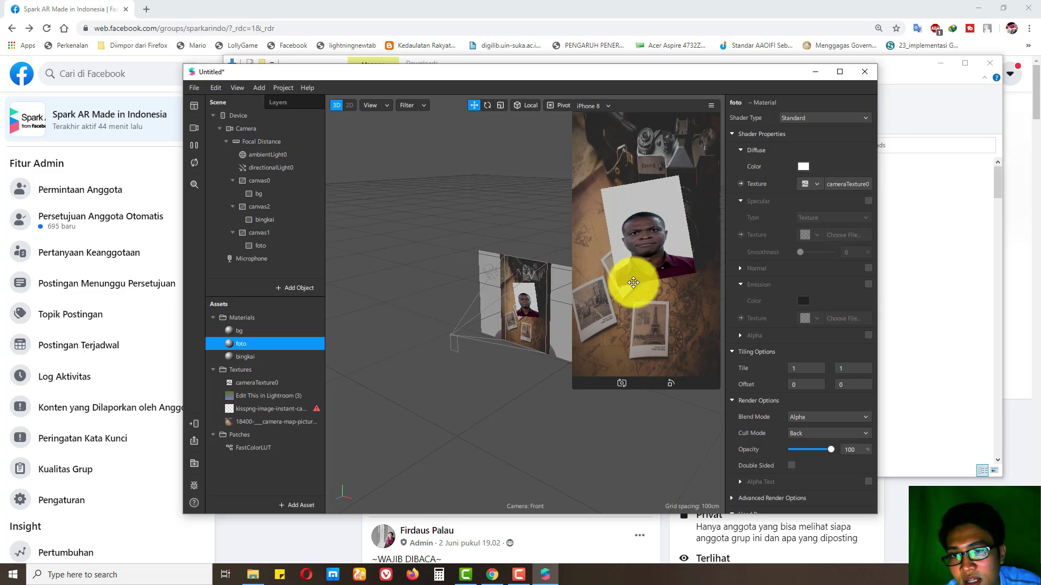
click(275, 356)
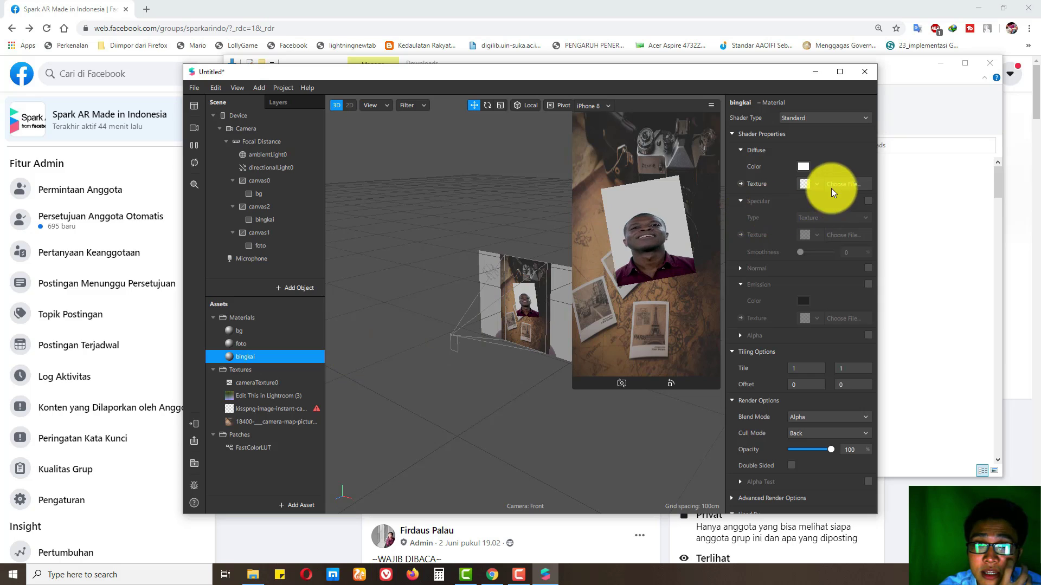
Apply the instant-camera frame image to the bingkai material and set its width to 300.
click(813, 184)
click(769, 233)
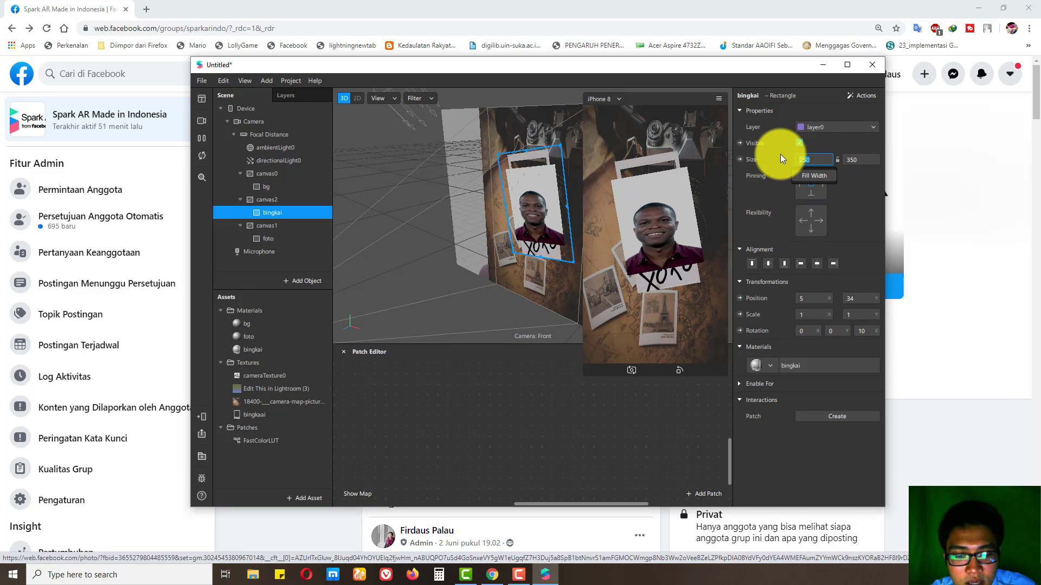
text(300)
key(Return)
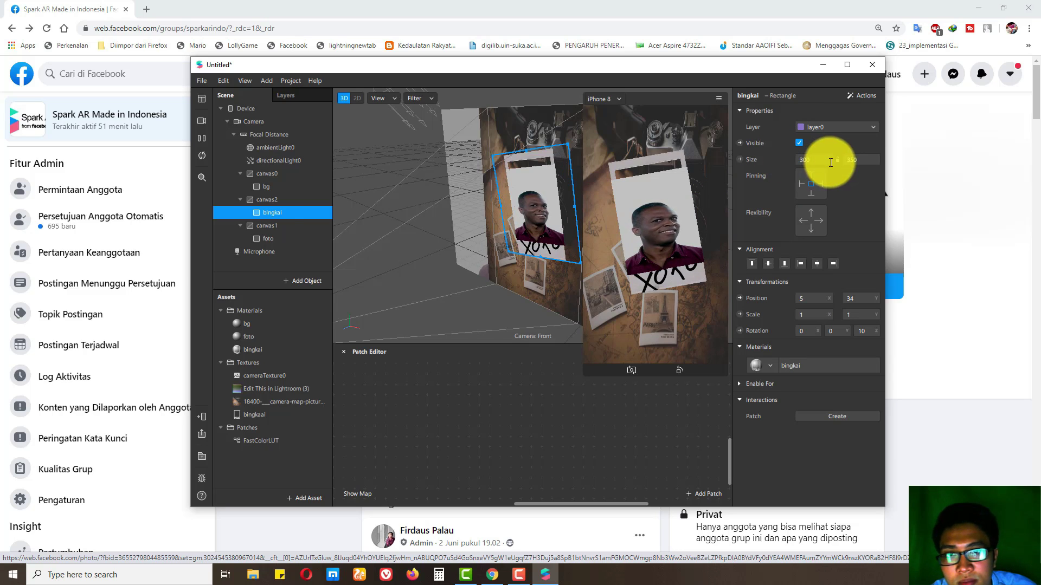
Reorder canvas2 in the Scene panel, moving it to the top and then last.
click(271, 200)
drag(275, 213, 277, 166)
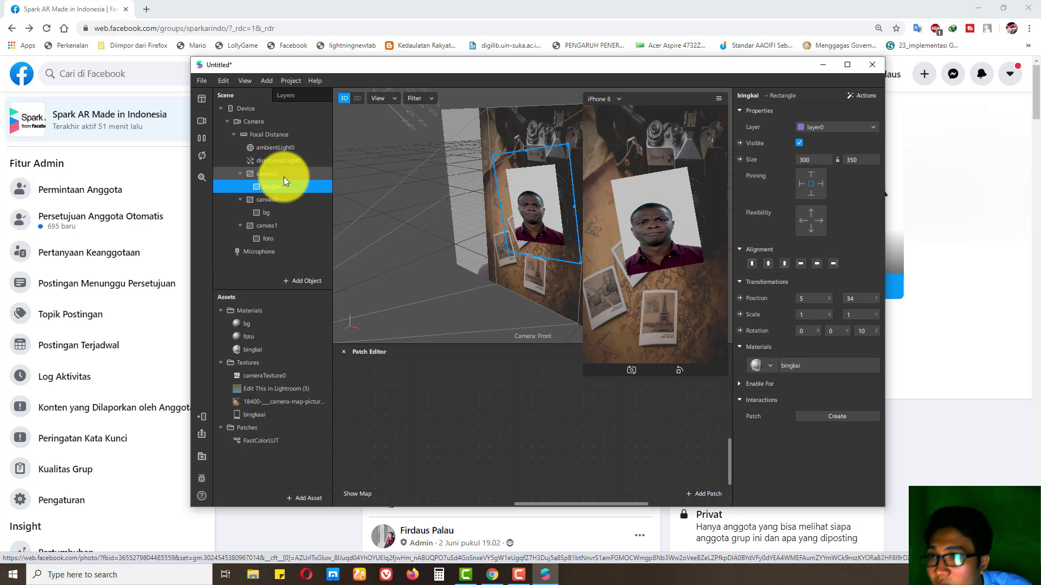
shift+click(285, 185)
drag(290, 174, 290, 245)
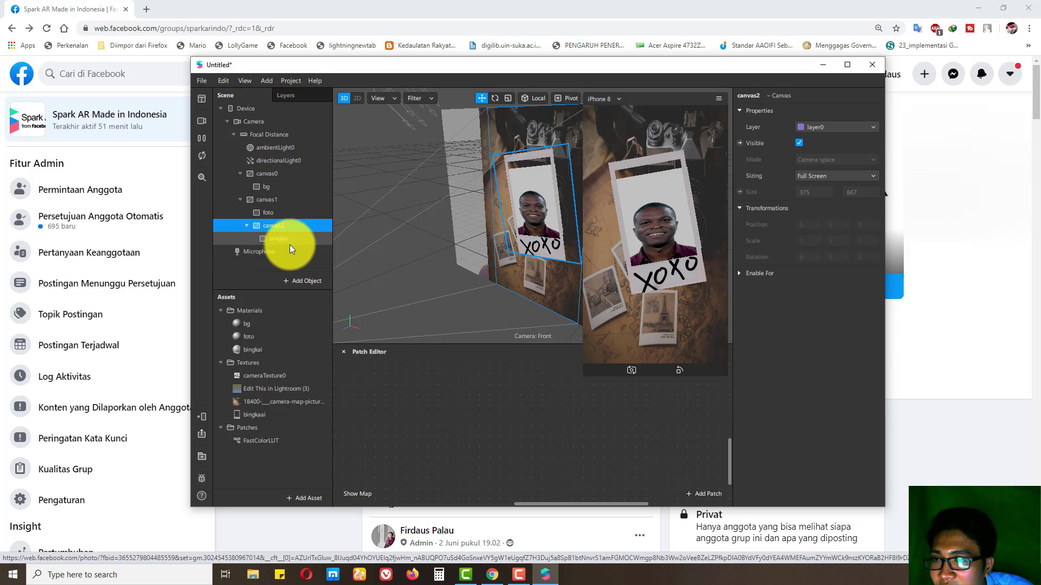
Size the XOXO frame to 310×340 at position 8, 11, and add cameraTexture0 to the patch graph.
click(281, 186)
click(285, 212)
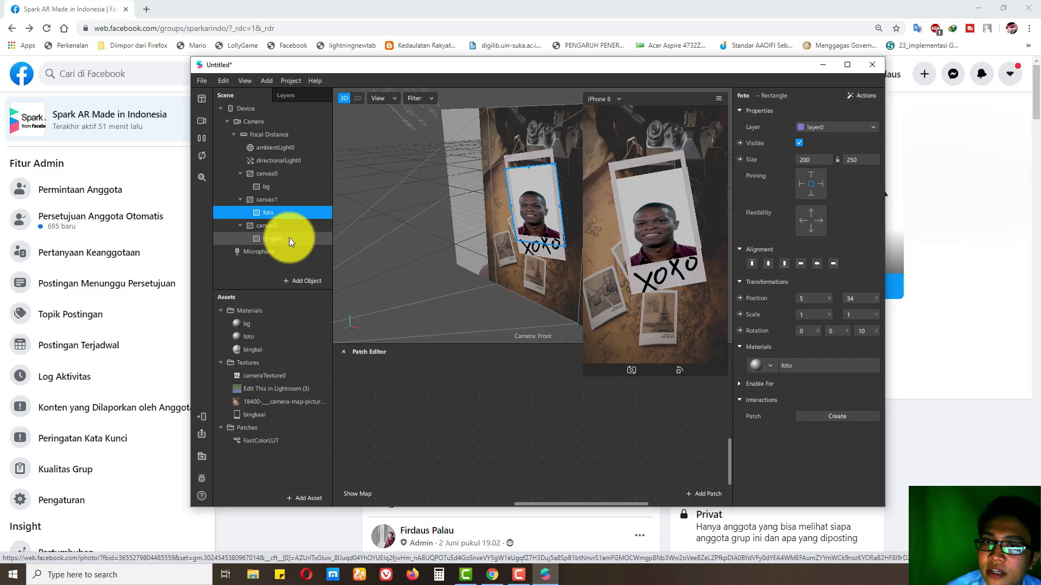
click(288, 237)
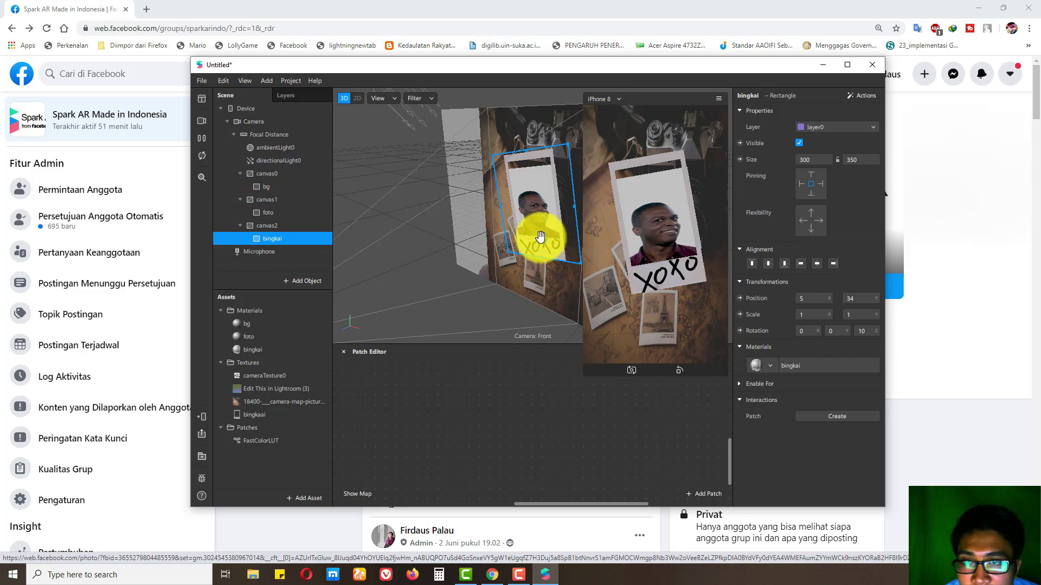
drag(540, 235, 568, 228)
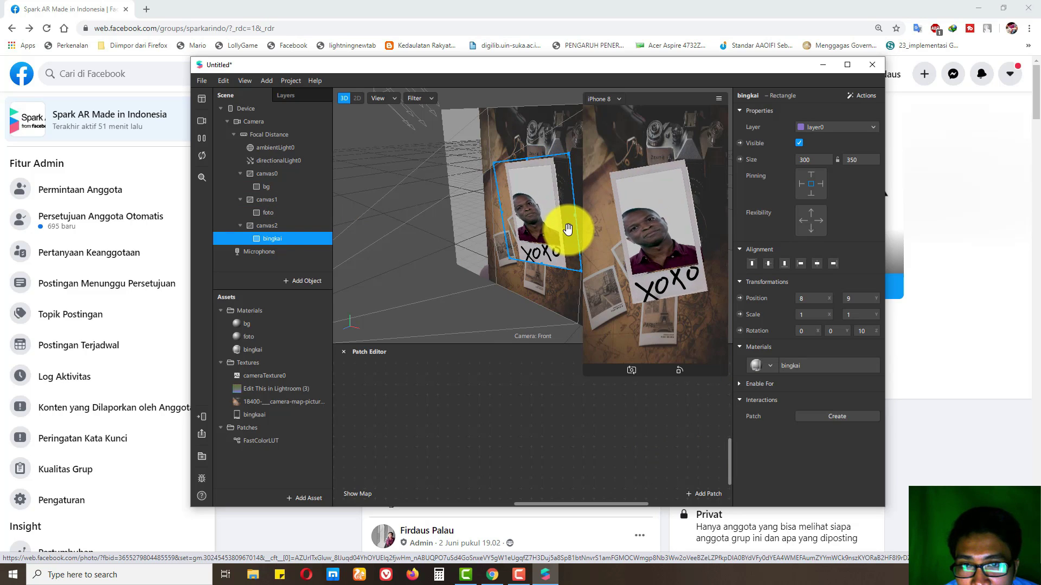
drag(822, 159, 827, 169)
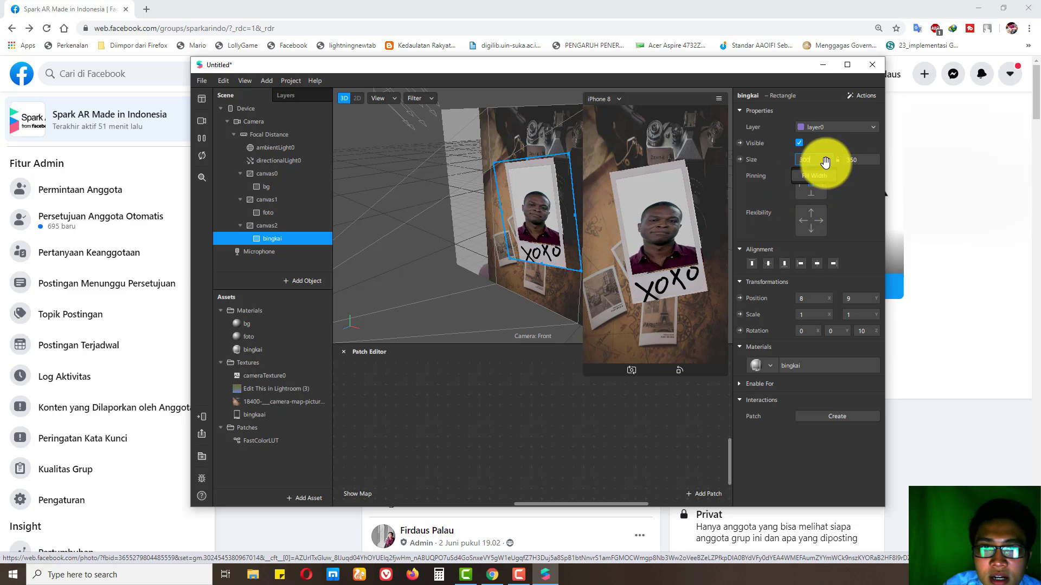
click(287, 388)
mouse_move(272, 375)
mouse_down()
mouse_move(397, 377)
mouse_move(364, 413)
mouse_up()
Add the Lightroom texture and the FastColorLUT patch to the Patch Editor beside the camera node.
click(284, 388)
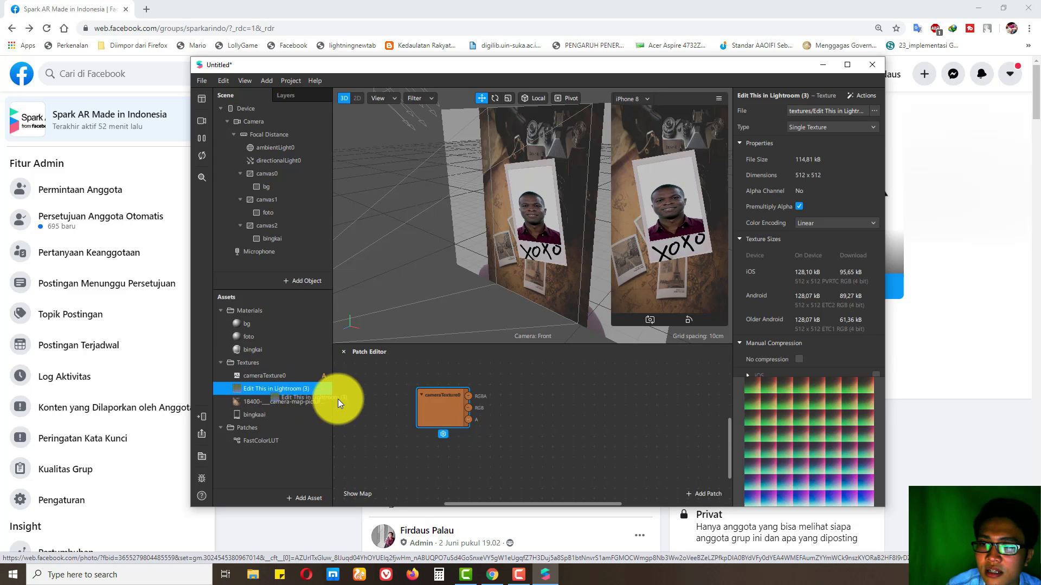
drag(309, 388, 440, 482)
mouse_move(461, 437)
mouse_down()
mouse_move(441, 477)
mouse_move(425, 454)
mouse_up()
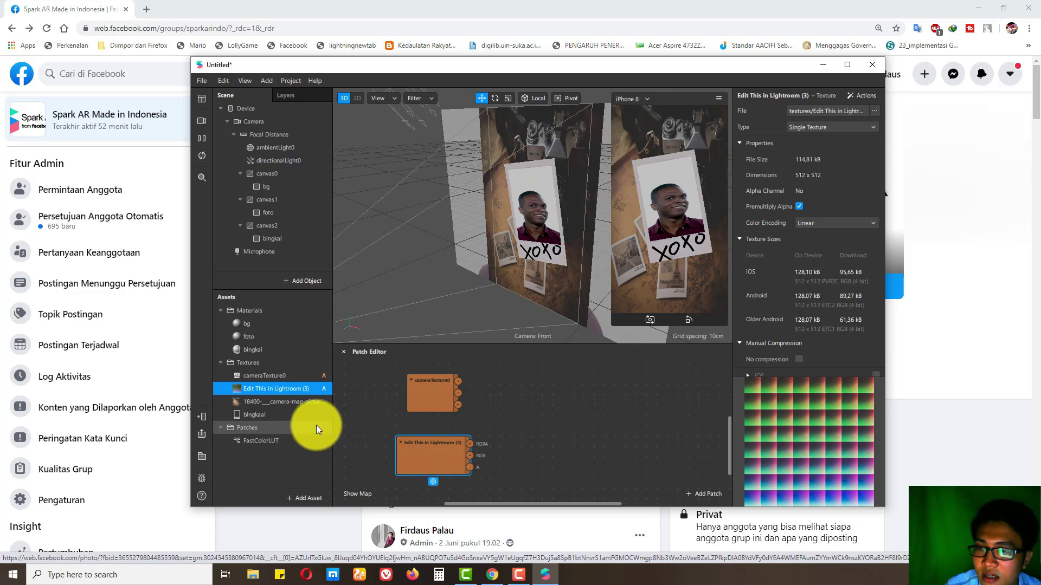
mouse_move(271, 441)
mouse_down()
mouse_move(565, 417)
mouse_move(532, 409)
mouse_up()
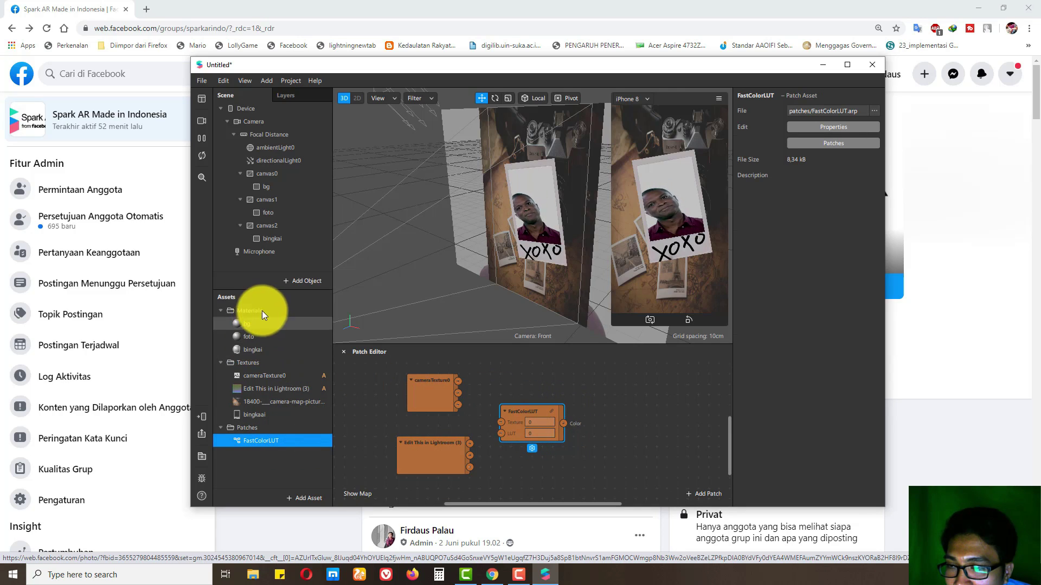
Wire the camera texture through FastColorLUT into foto's diffuse texture and enlarge the preview.
click(247, 336)
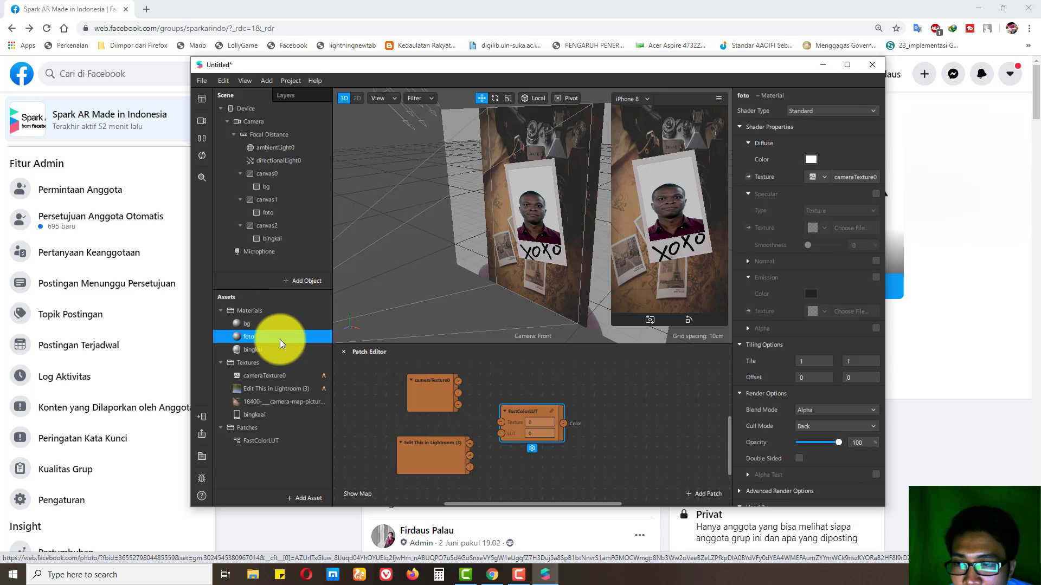
click(747, 176)
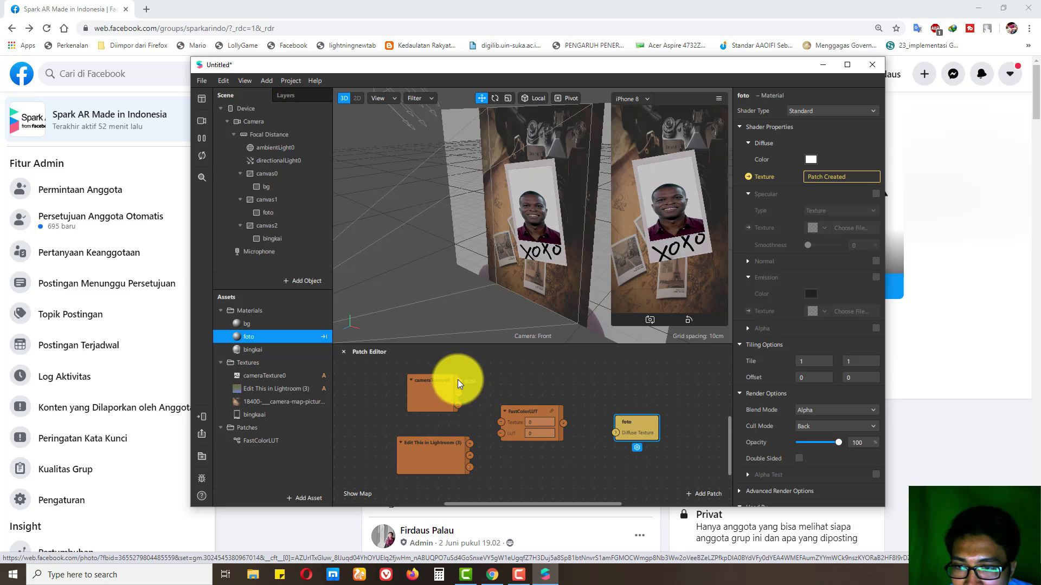
drag(457, 380, 501, 434)
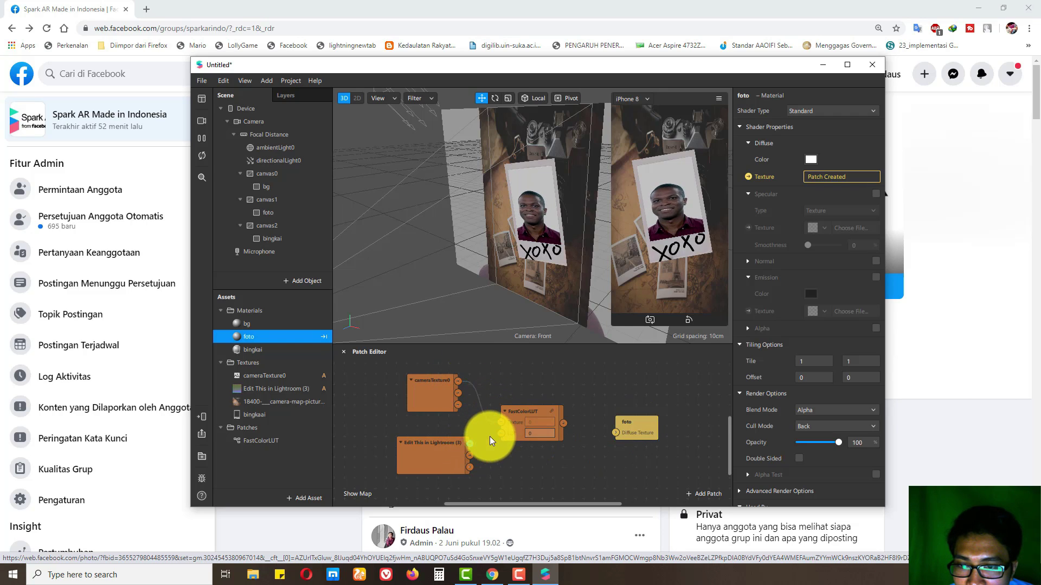
drag(564, 424, 615, 432)
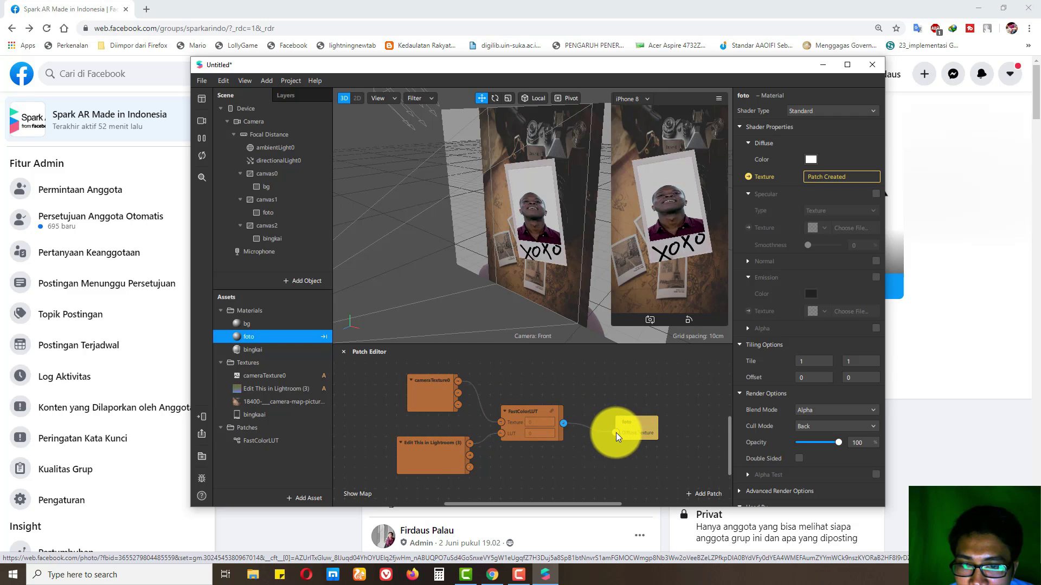
drag(614, 324, 638, 336)
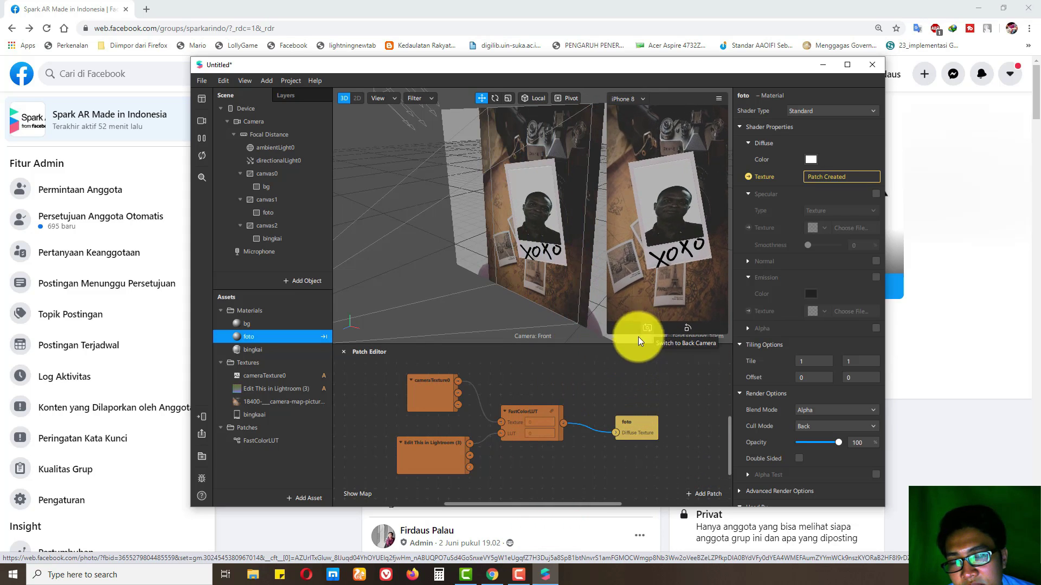
Rotate both the foto photo and the bingkai frame to 15 degrees on Z.
click(290, 212)
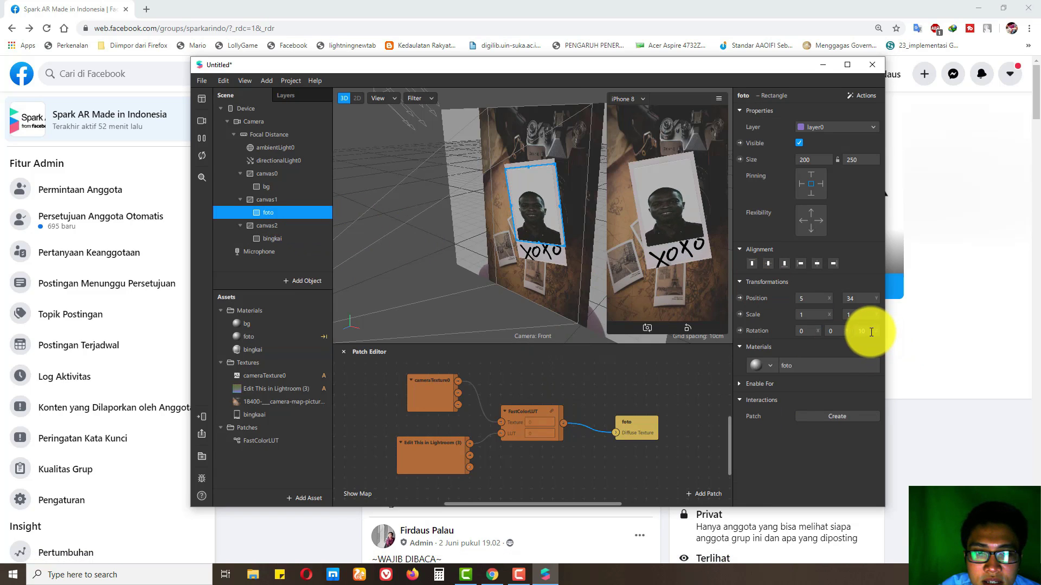
text(15)
key(Return)
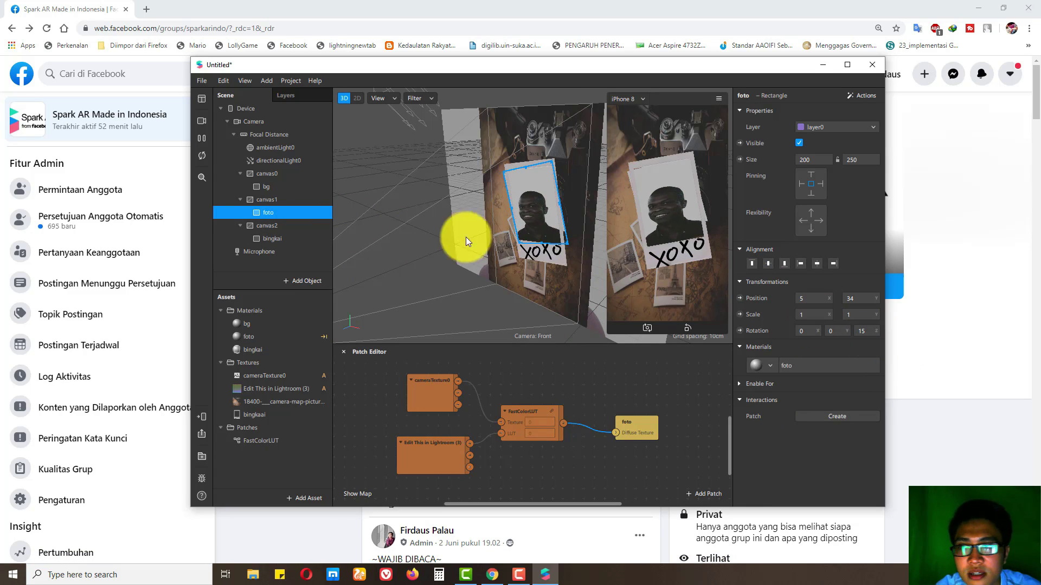
click(267, 239)
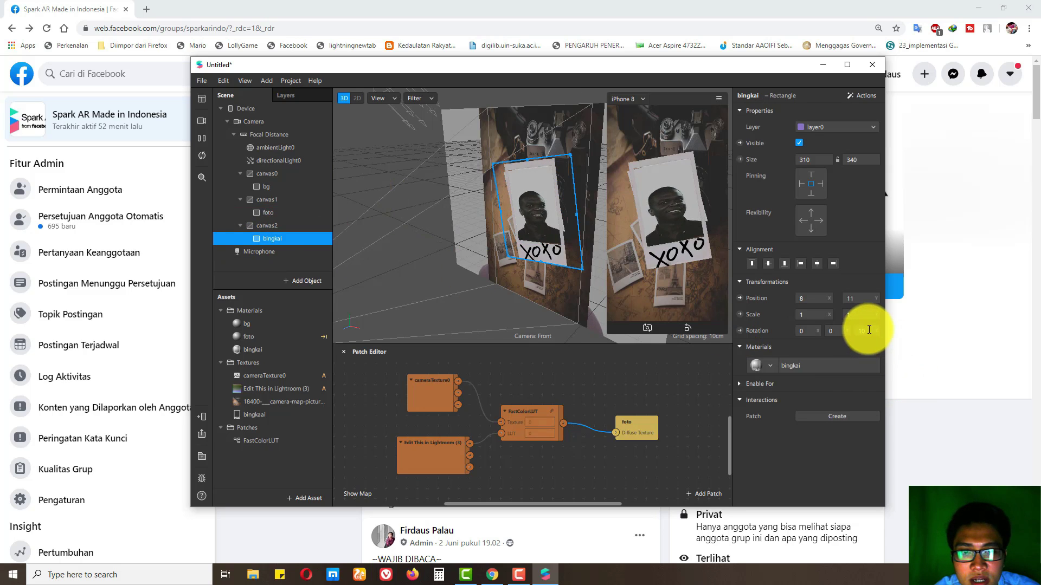
key(Return)
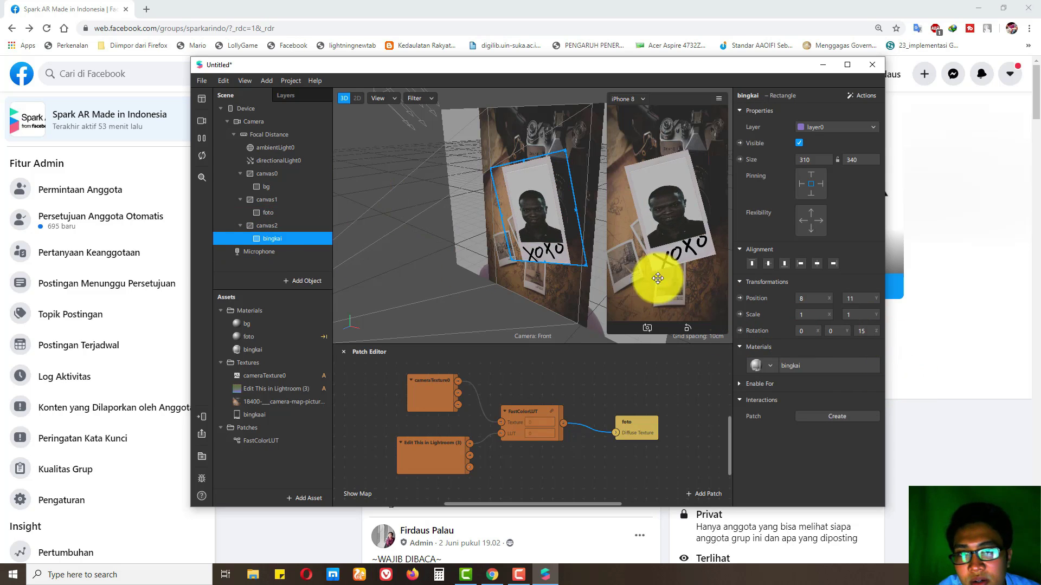
Nudge the tilted XOXO frame into place while resizing the phone preview.
drag(608, 334, 615, 400)
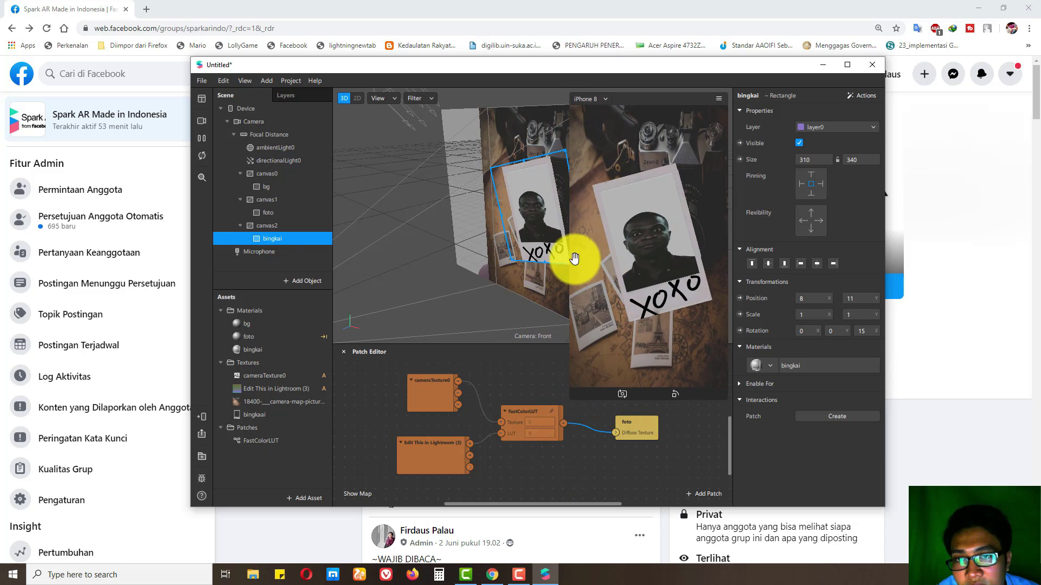
drag(515, 245, 523, 250)
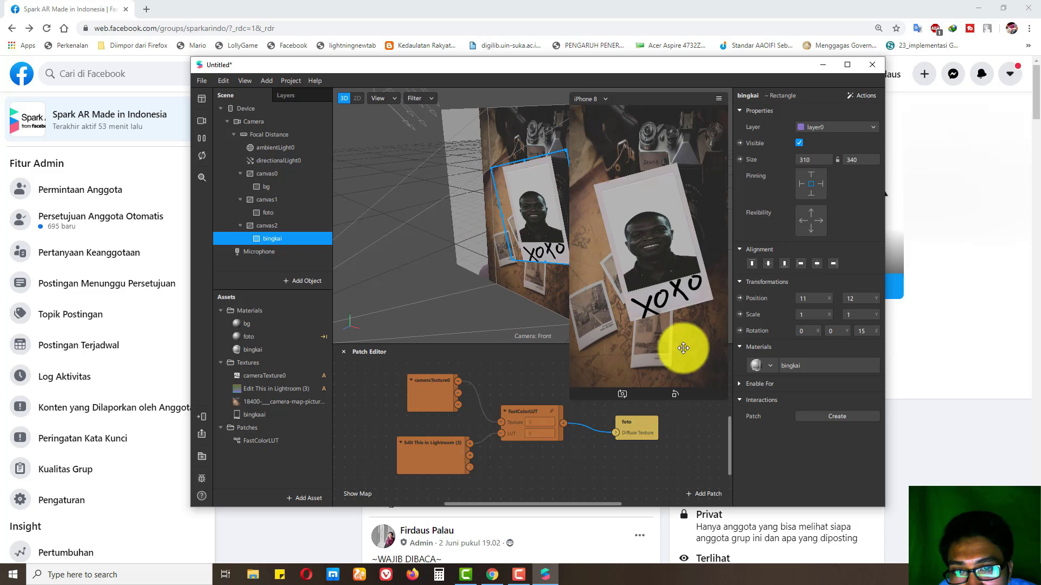
drag(572, 400, 476, 533)
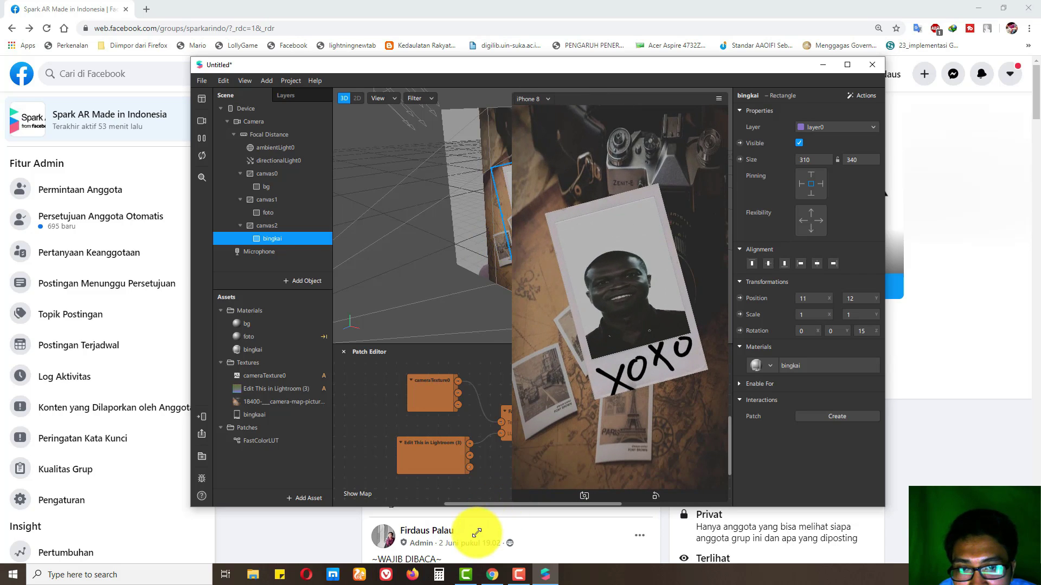
drag(706, 327, 701, 313)
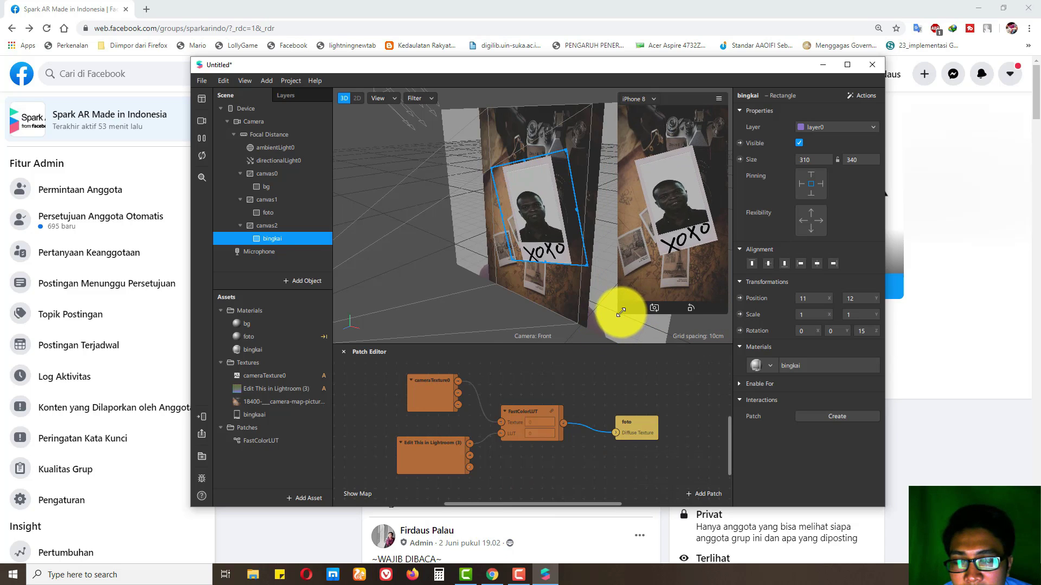
mouse_move(621, 314)
mouse_down()
mouse_move(581, 369)
mouse_move(600, 345)
mouse_up()
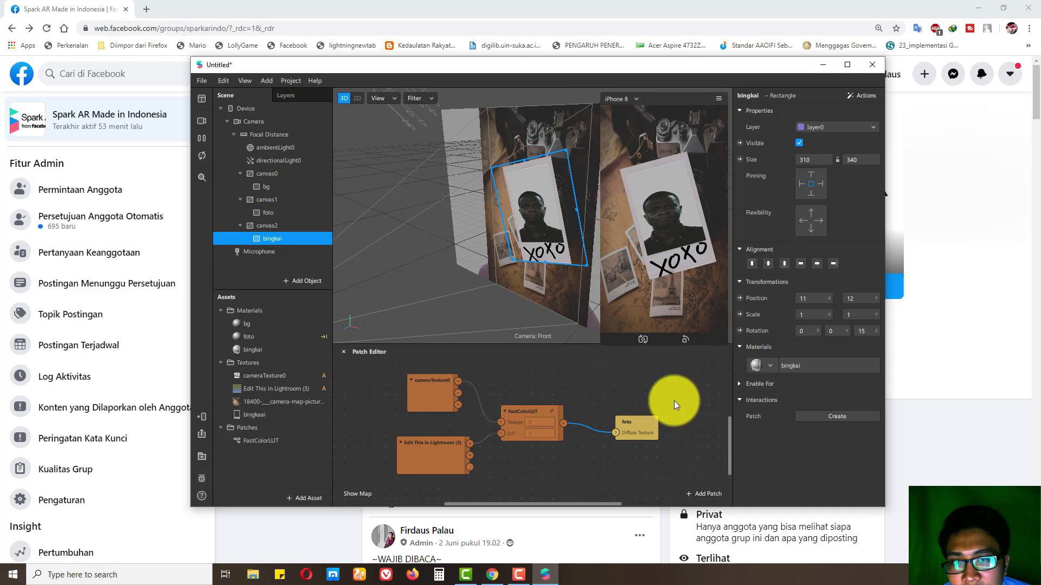
Preview the effect on simulated faces: a woman, then a man with glasses.
click(202, 121)
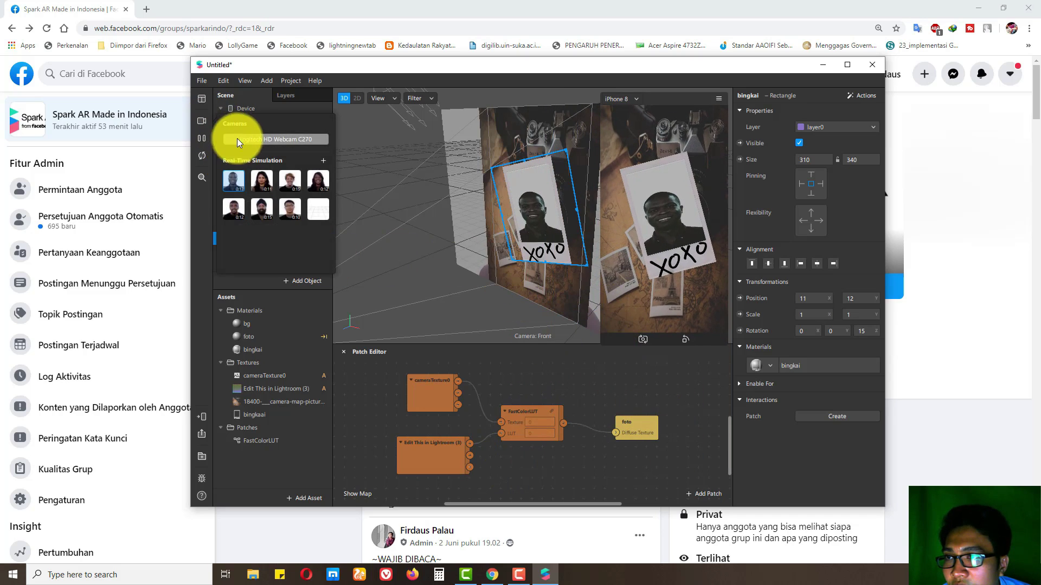
click(263, 182)
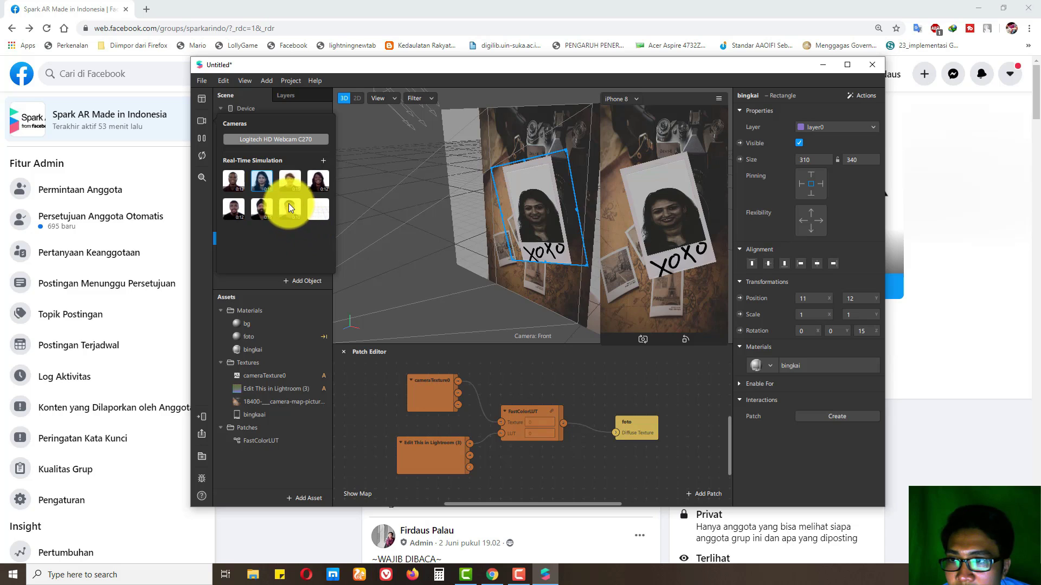
click(289, 208)
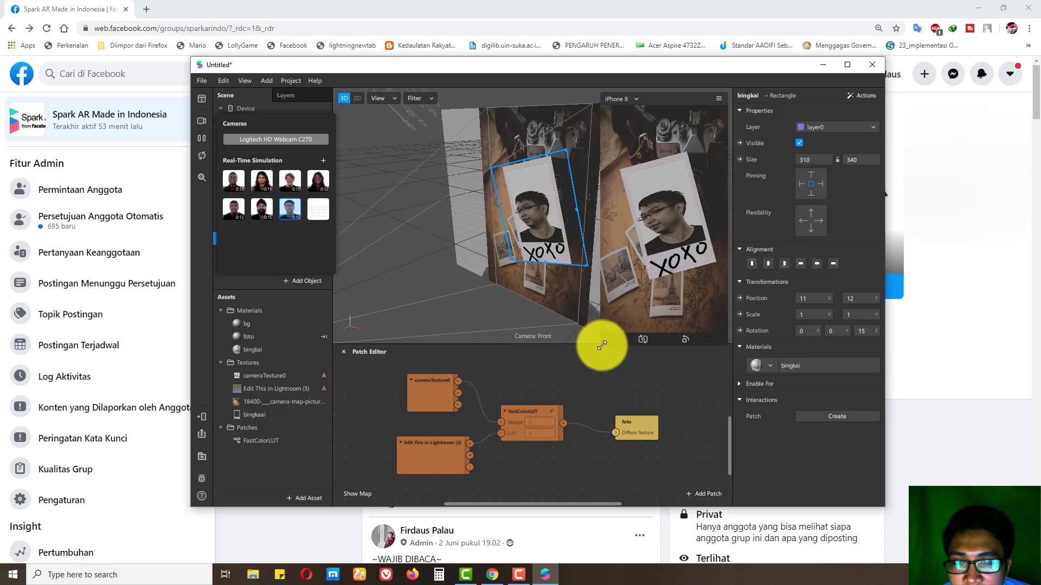
drag(602, 345, 515, 506)
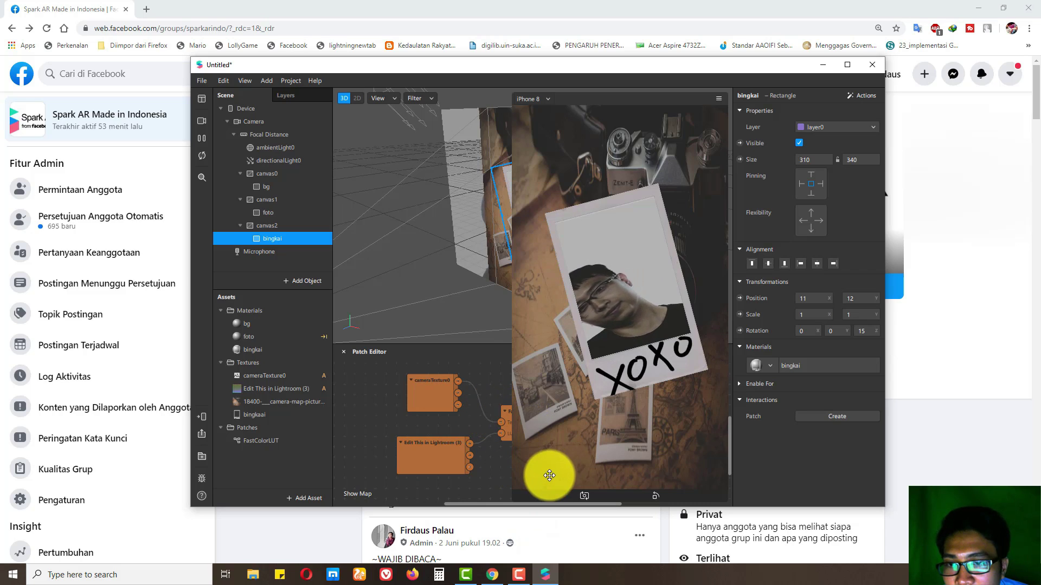
drag(549, 475, 610, 325)
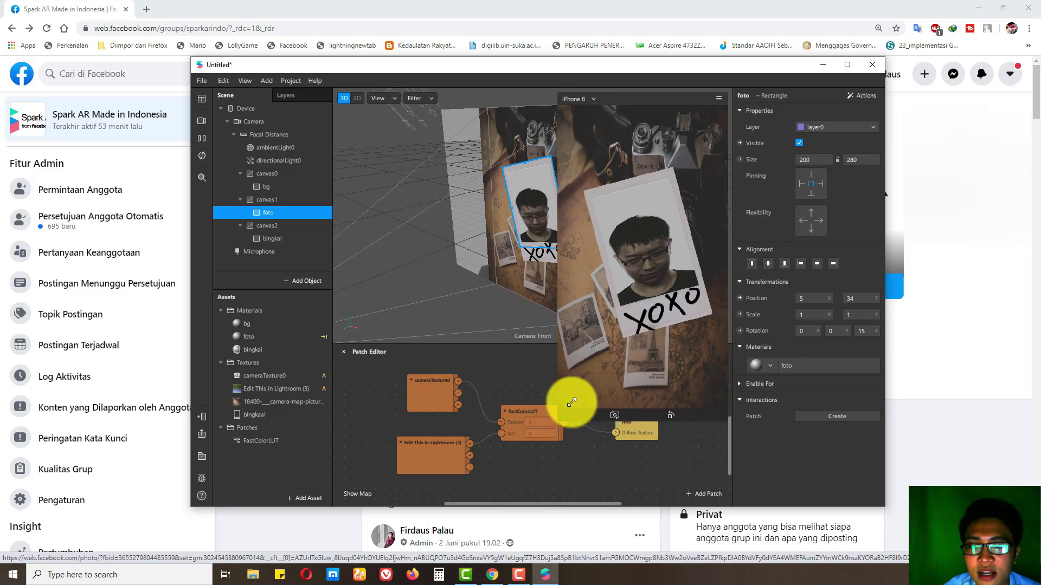
Choose Upload Effect from the File menu to publish the polaroid effect.
click(198, 83)
click(229, 260)
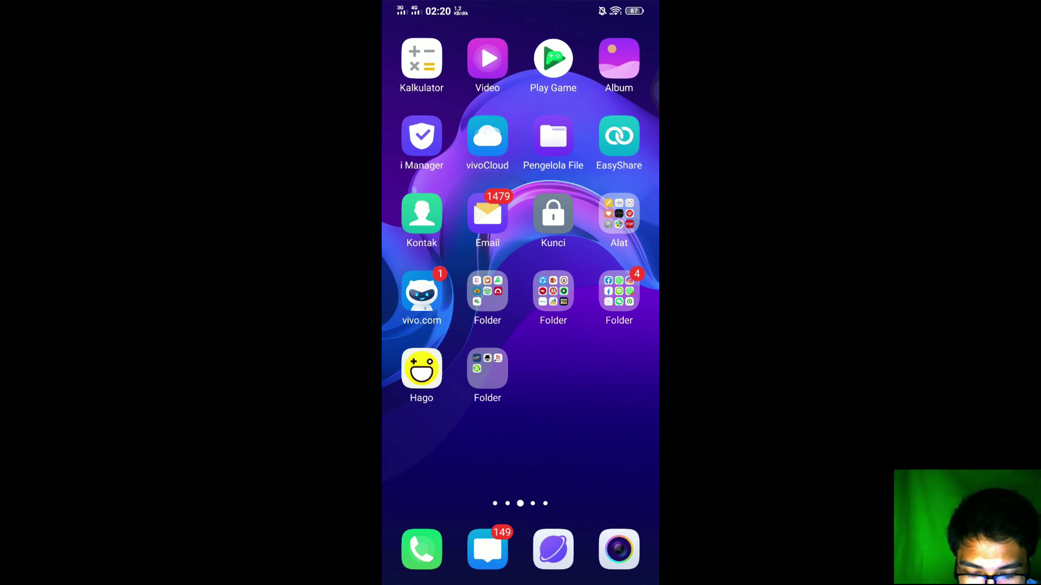
Launch Chrome from the Google folder and start entering facebook.com/sparkarhub/dashboard.
drag(462, 411, 548, 374)
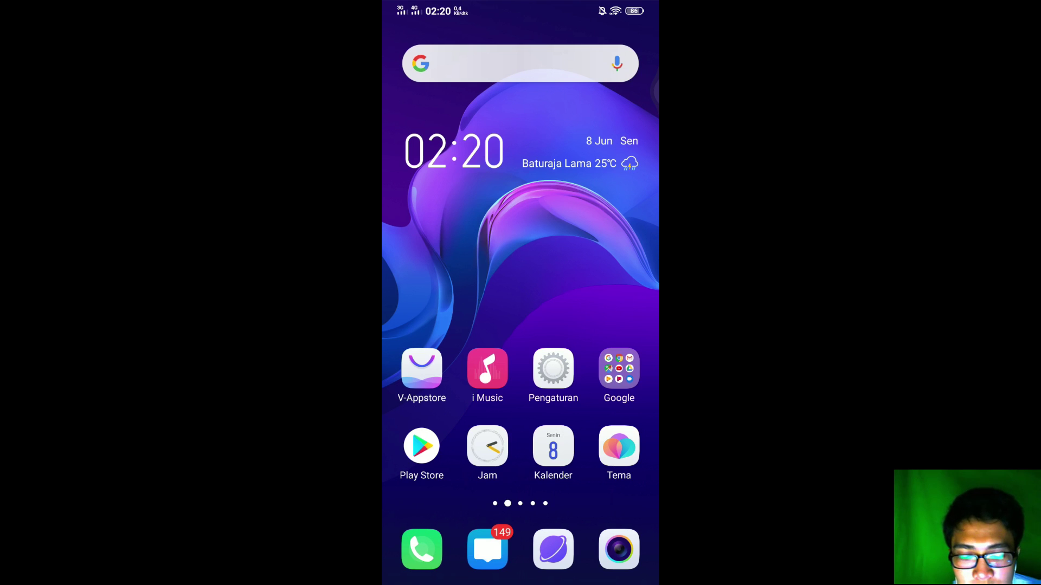
drag(596, 328, 492, 327)
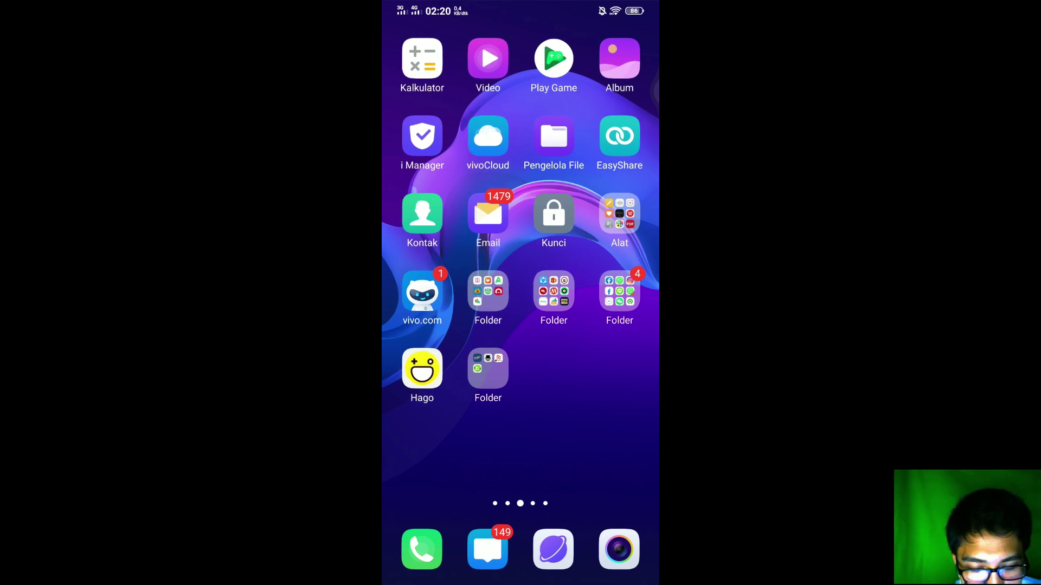
drag(594, 344, 638, 344)
click(619, 369)
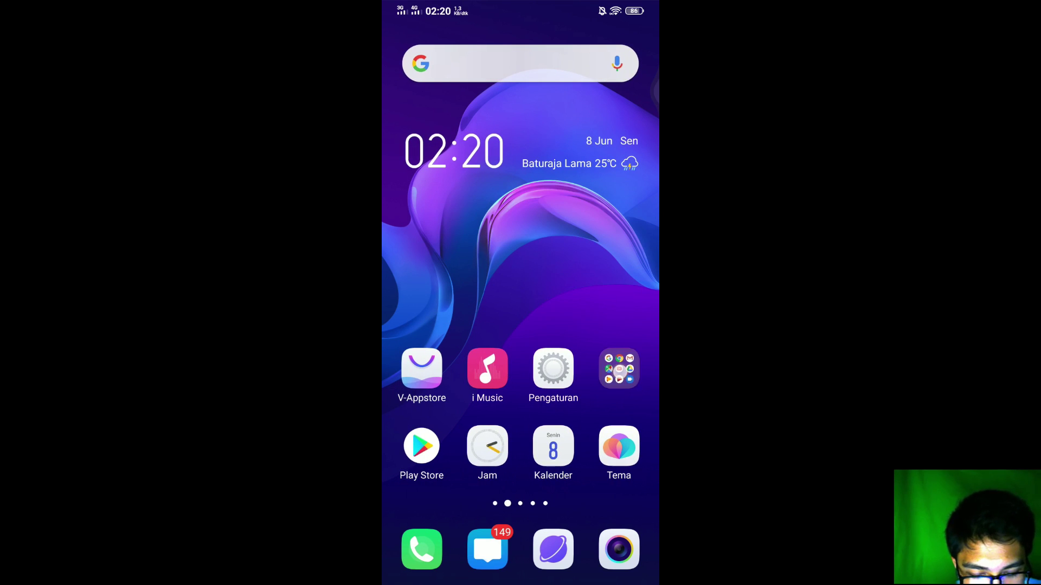
click(520, 214)
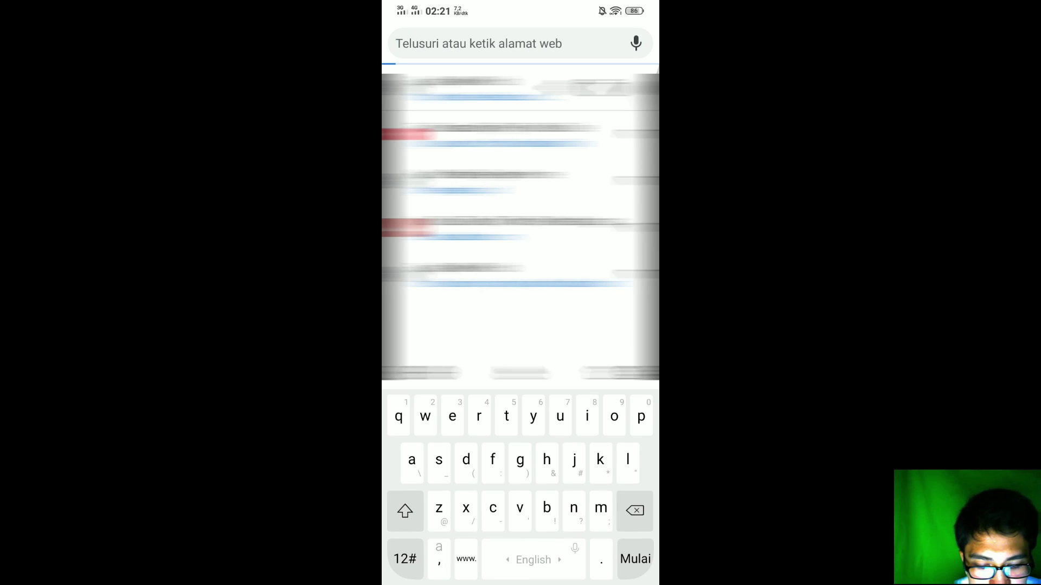
text(face)
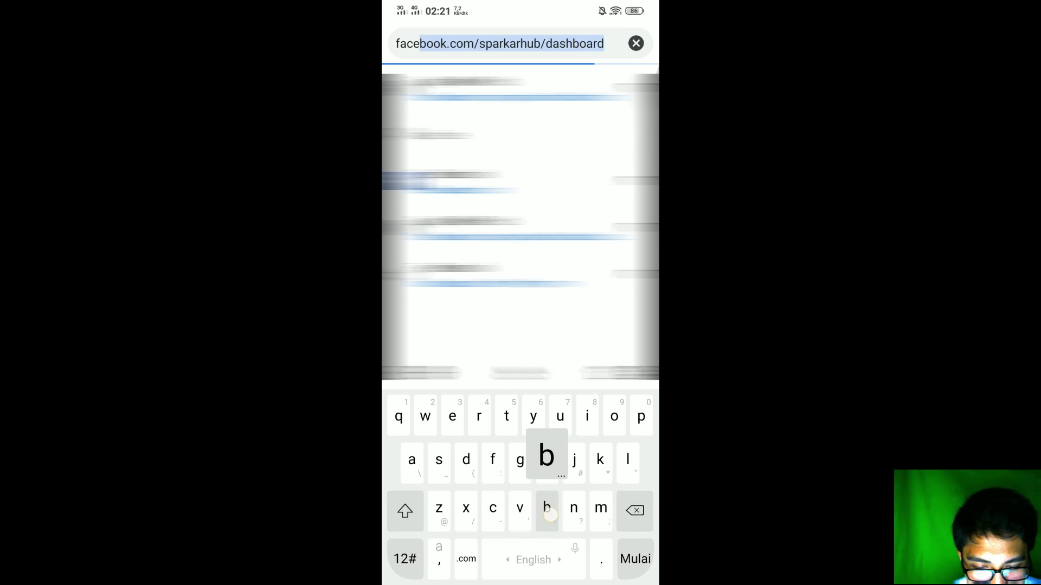
text(book)
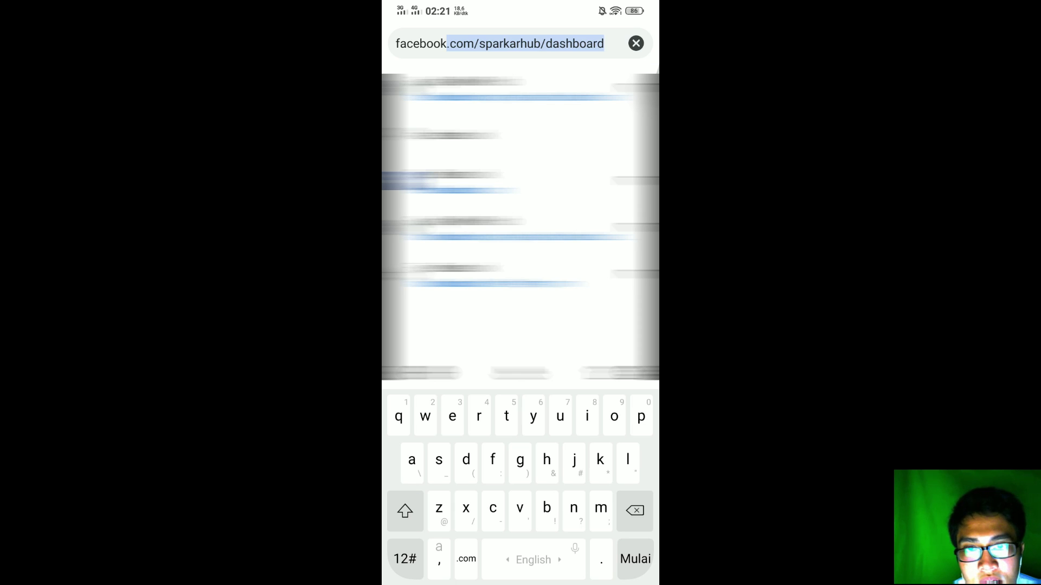
Load the Spark AR Hub dashboard and choose Terbitkan Efek from the navigation menu.
key(Return)
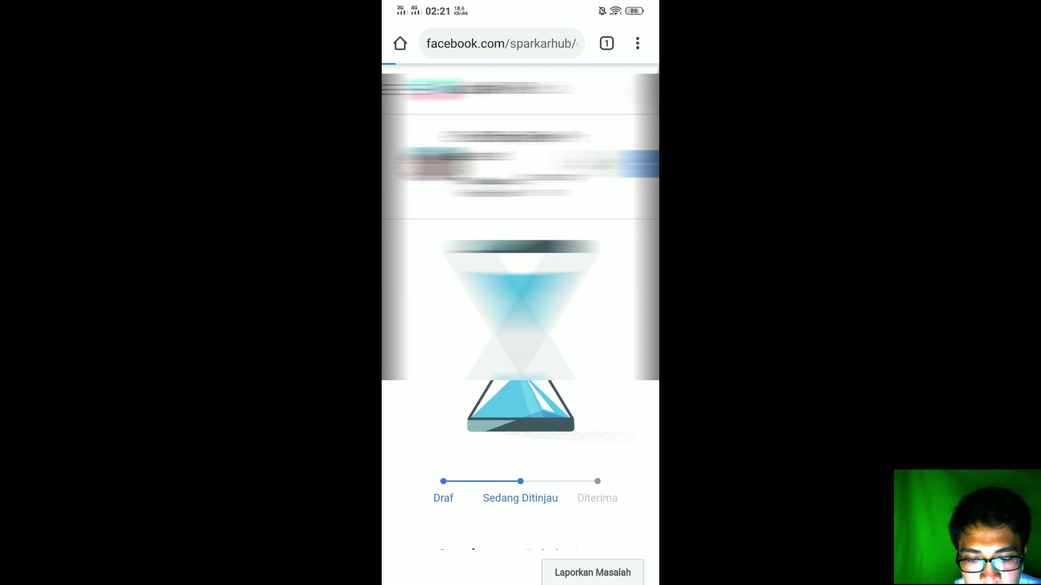
scroll(521, 353, down, 5)
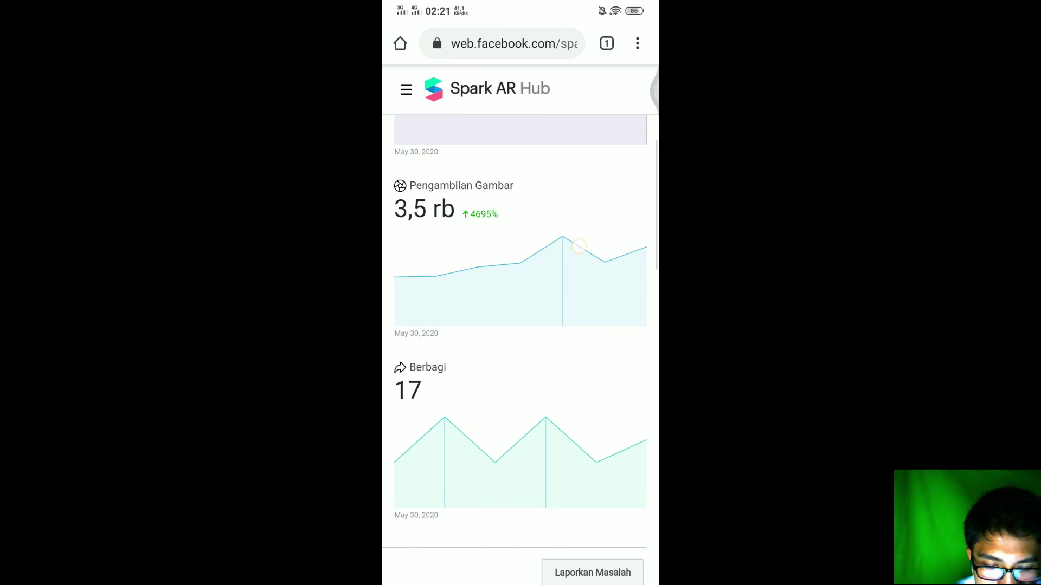
scroll(520, 353, down, 5)
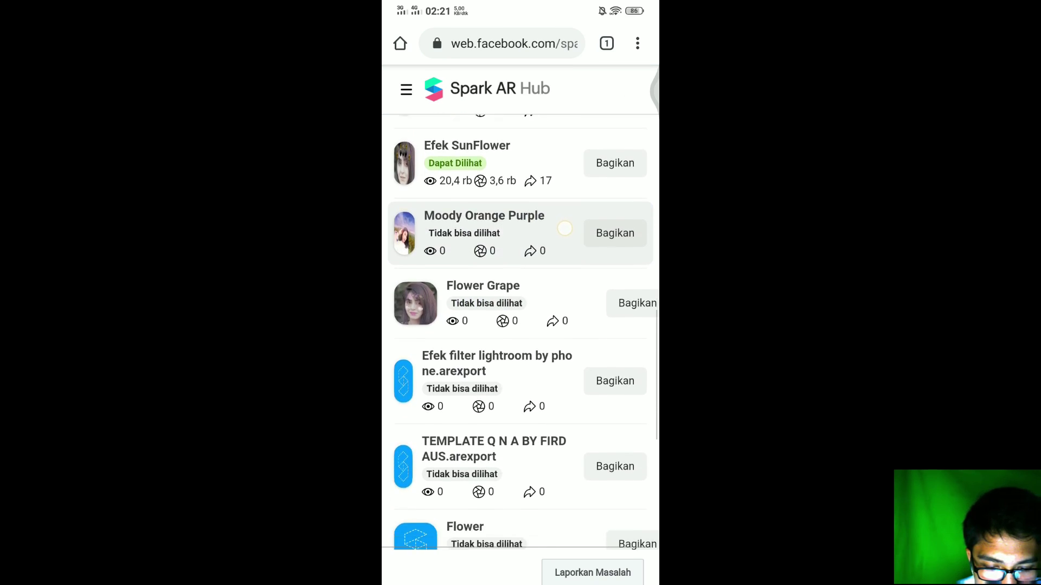
scroll(521, 353, up, 15)
click(405, 89)
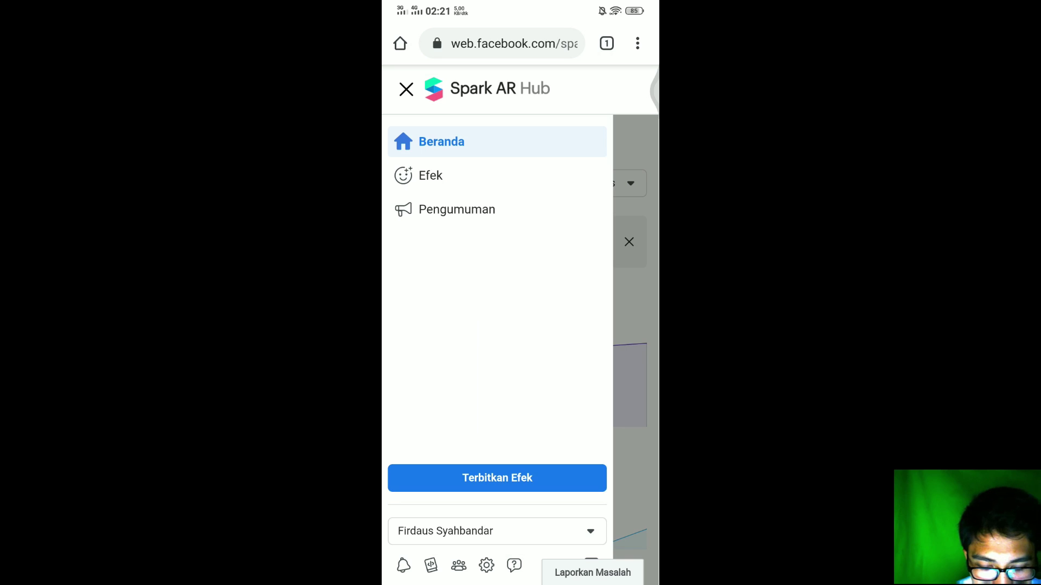
click(497, 477)
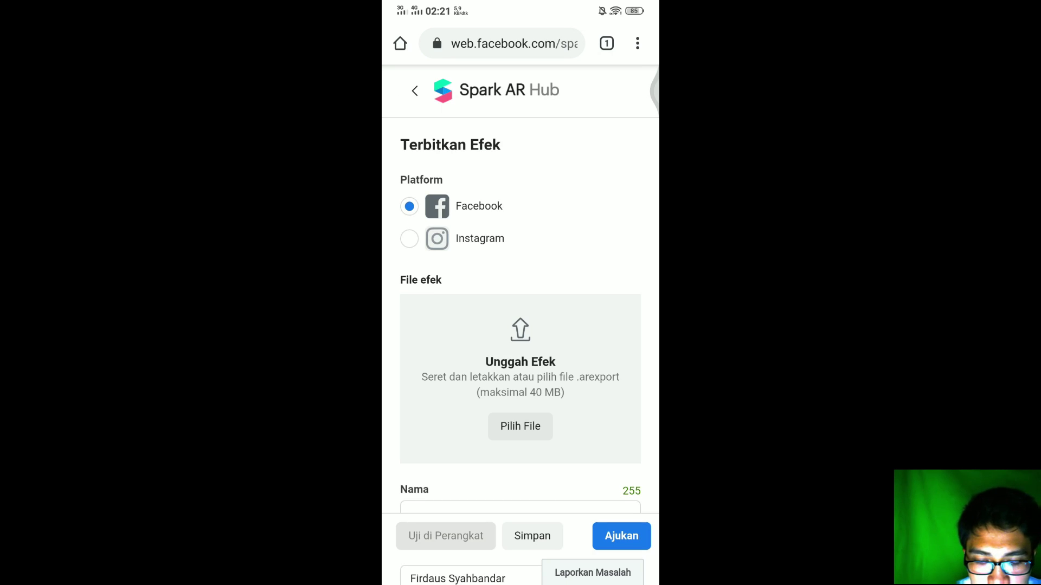
Target Instagram and upload efek polaroid baru.arexport as the effect file.
click(410, 238)
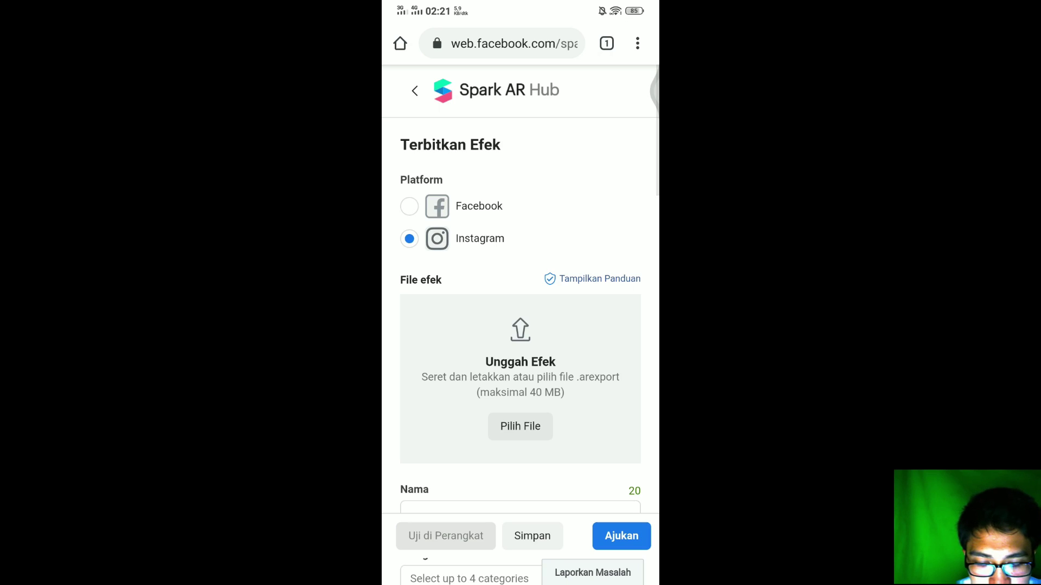
scroll(520, 325, down, 8)
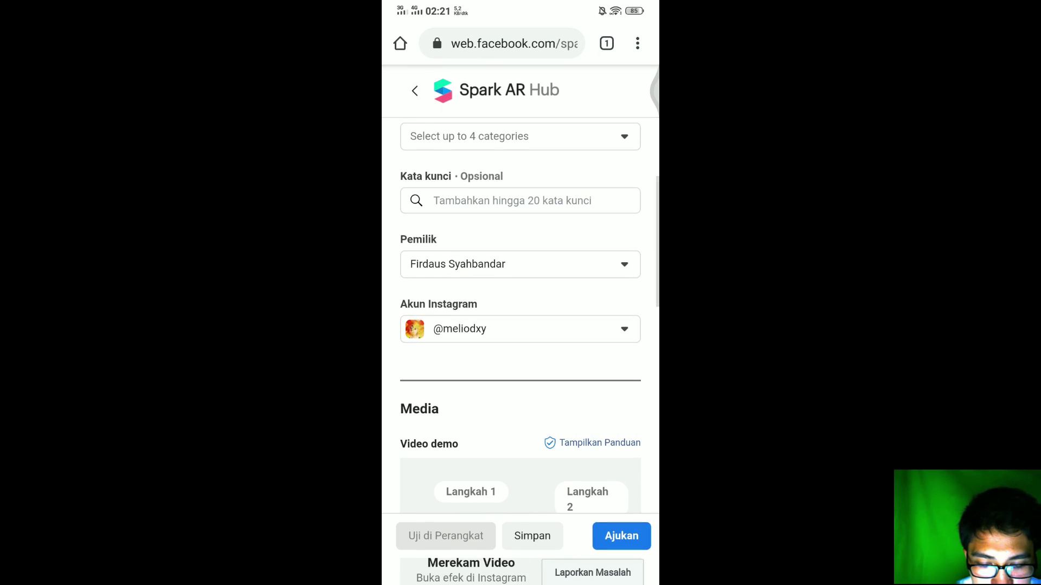
scroll(521, 325, up, 6)
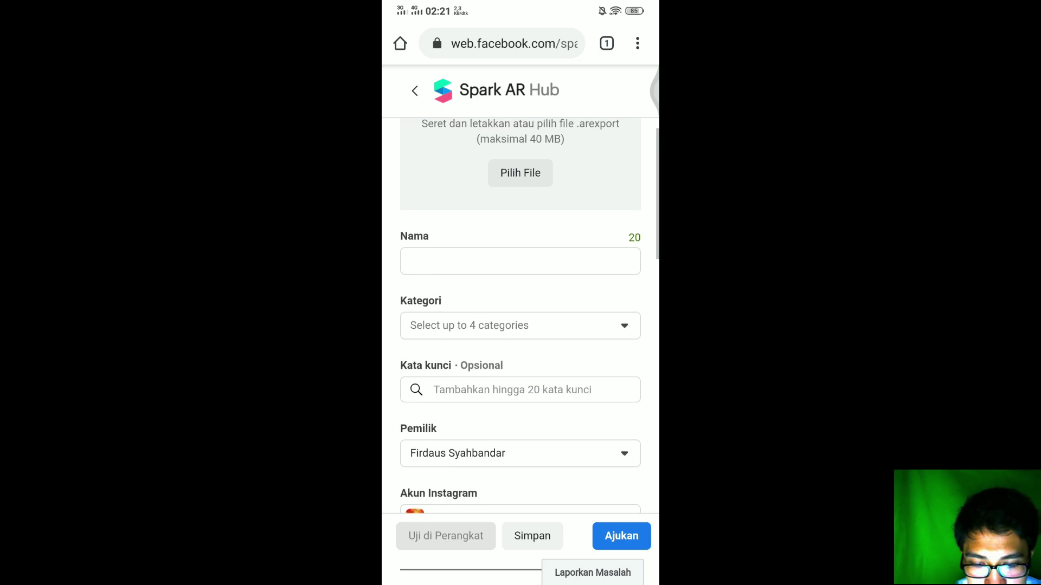
click(520, 293)
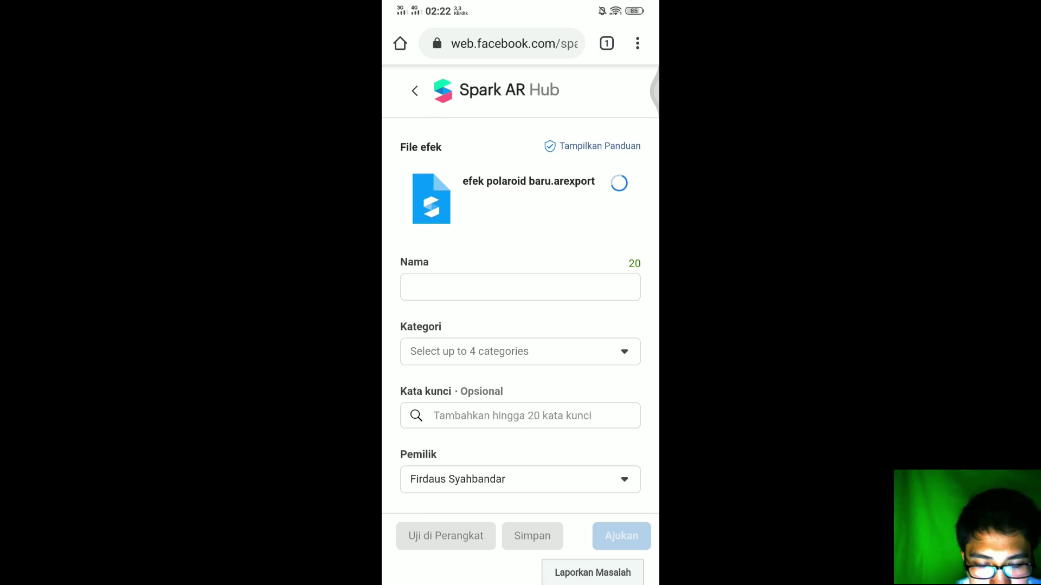
scroll(574, 271, up, 3)
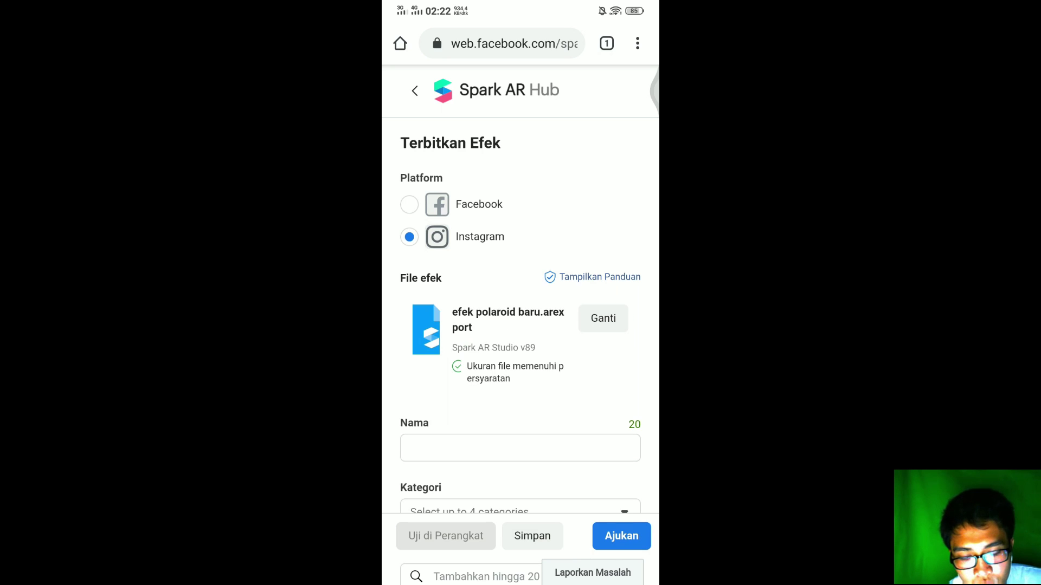
Name the effect Efek Polaroid and add Lucu to its categories.
click(519, 448)
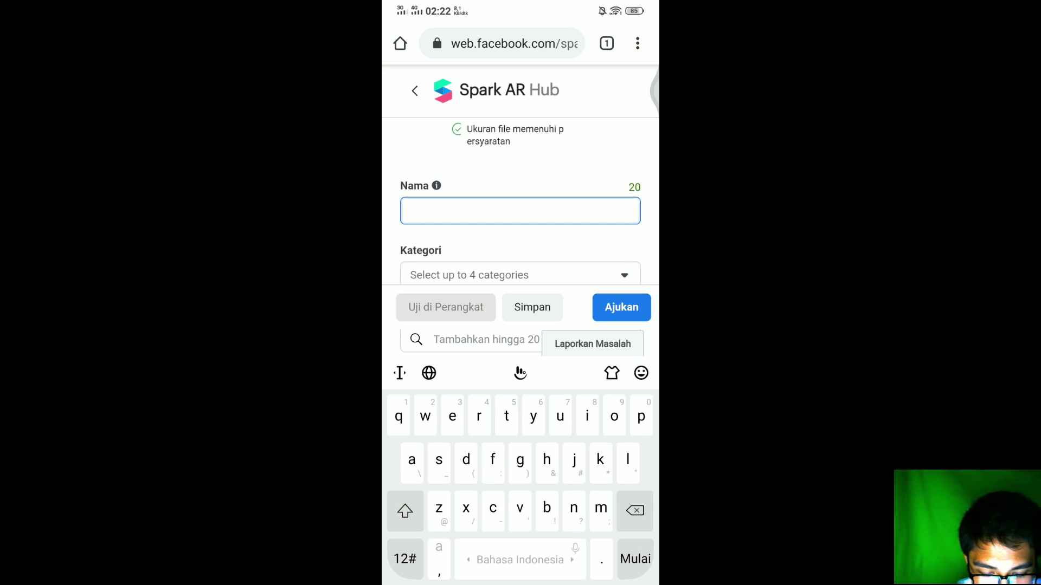
text(Efek )
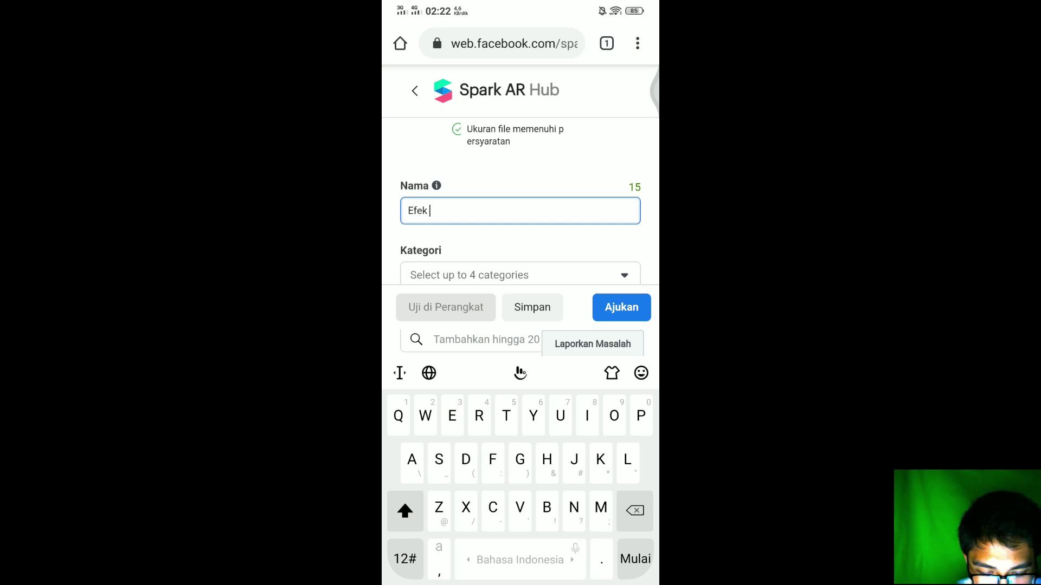
text(Polaroid)
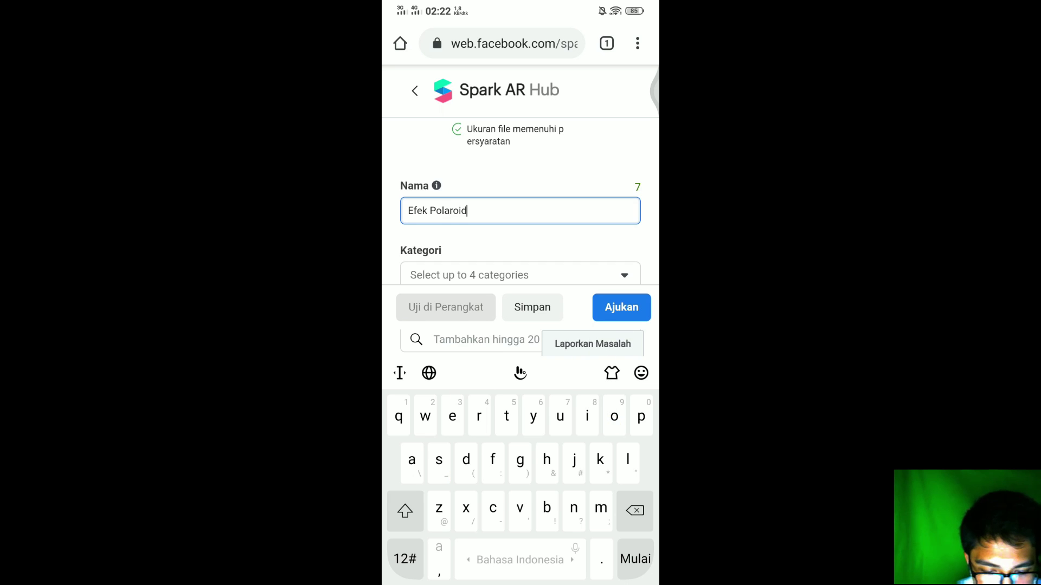
click(520, 230)
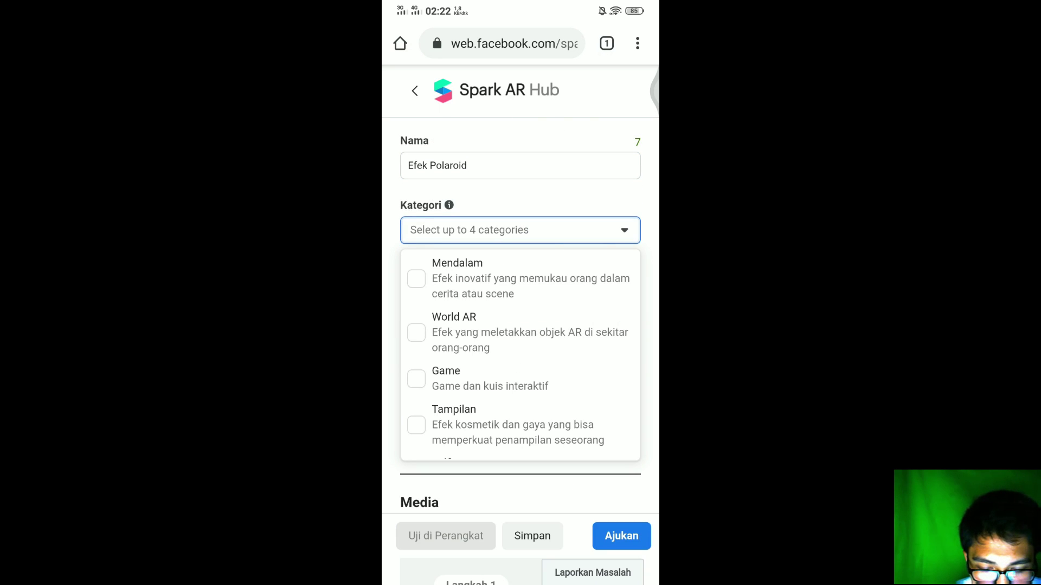
scroll(520, 353, down, 2)
scroll(520, 353, down, 5)
click(416, 377)
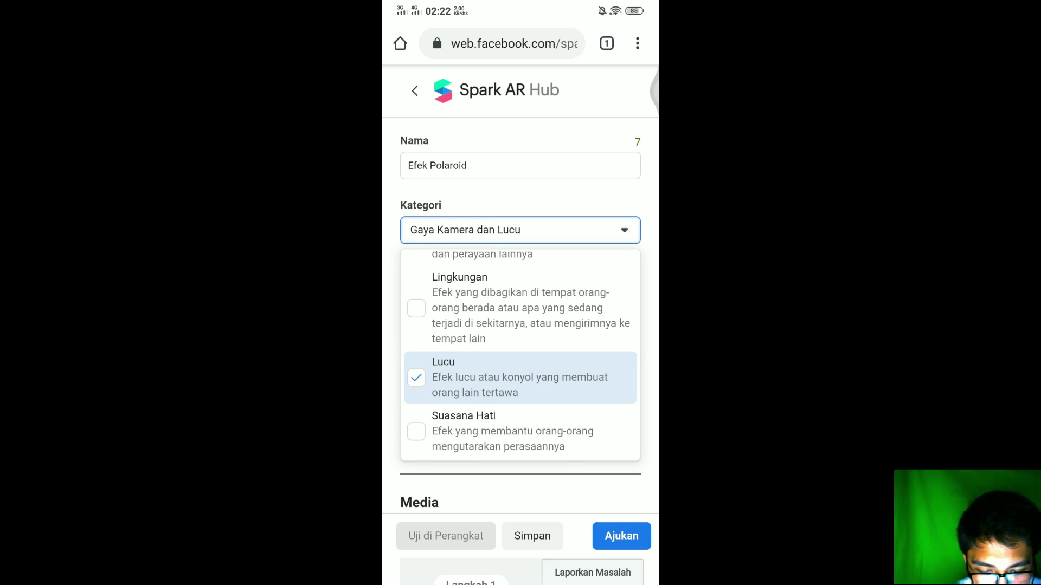
click(589, 200)
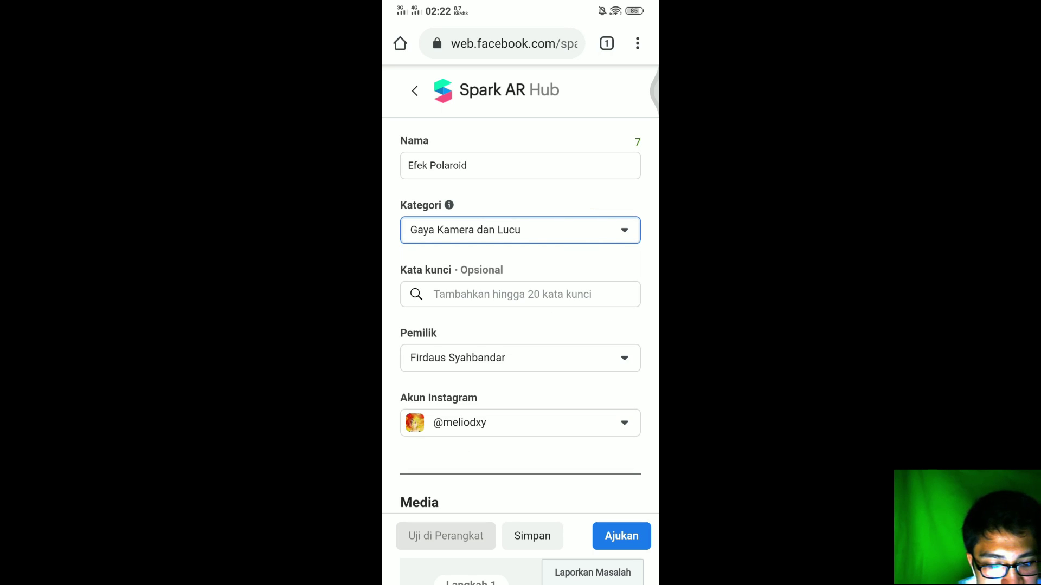
Add keywords Polaroid, Selfie, Kamera and Kodak, then save the form.
click(520, 295)
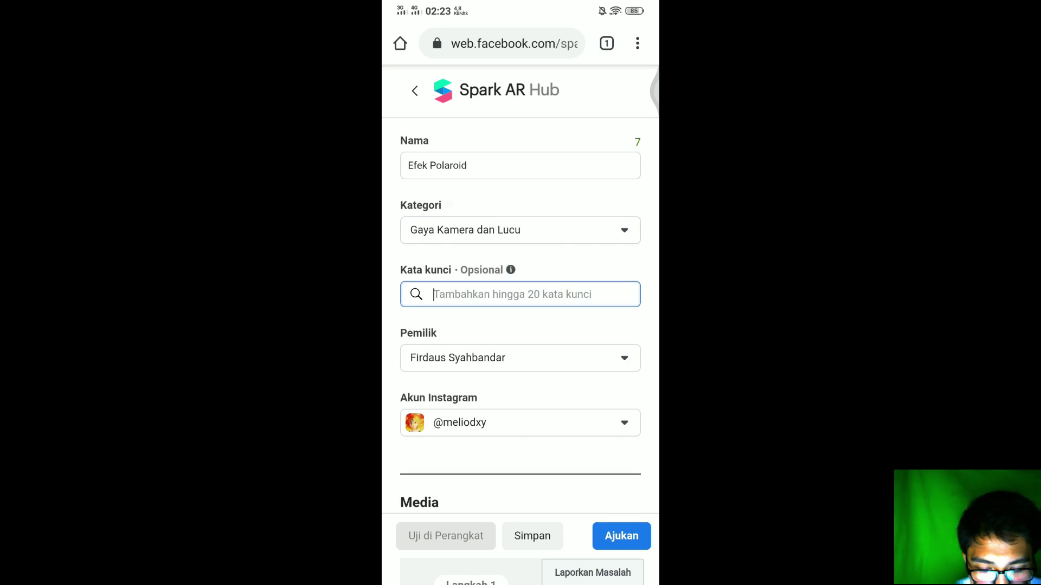
text(Oad)
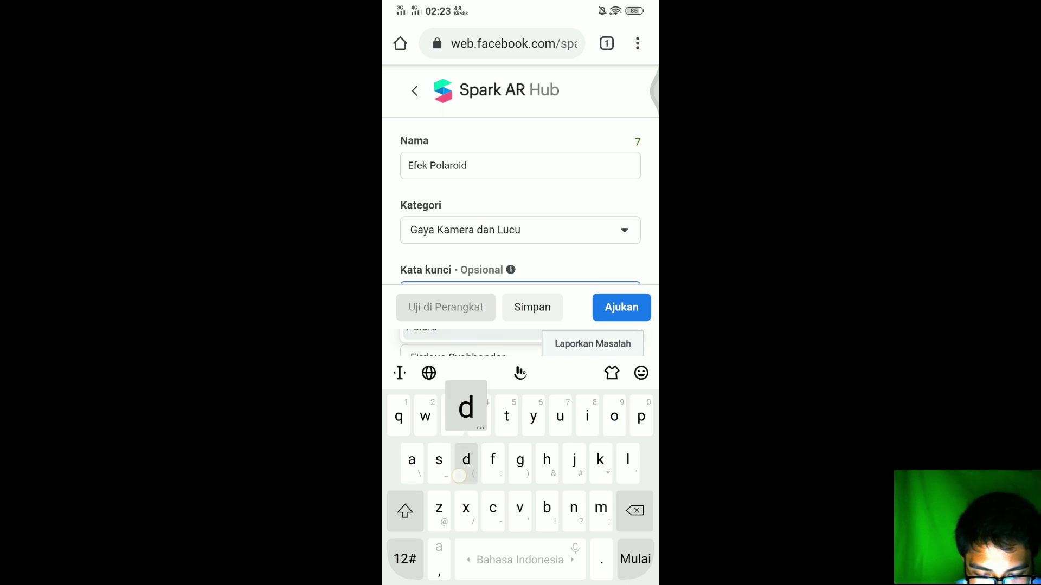
text(Kod)
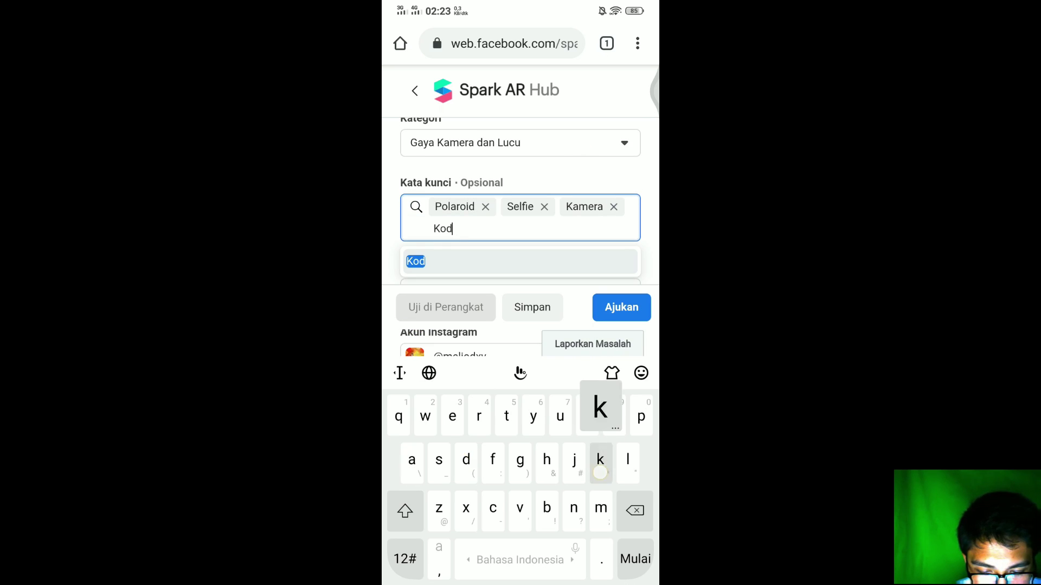
text(ak)
key(Return)
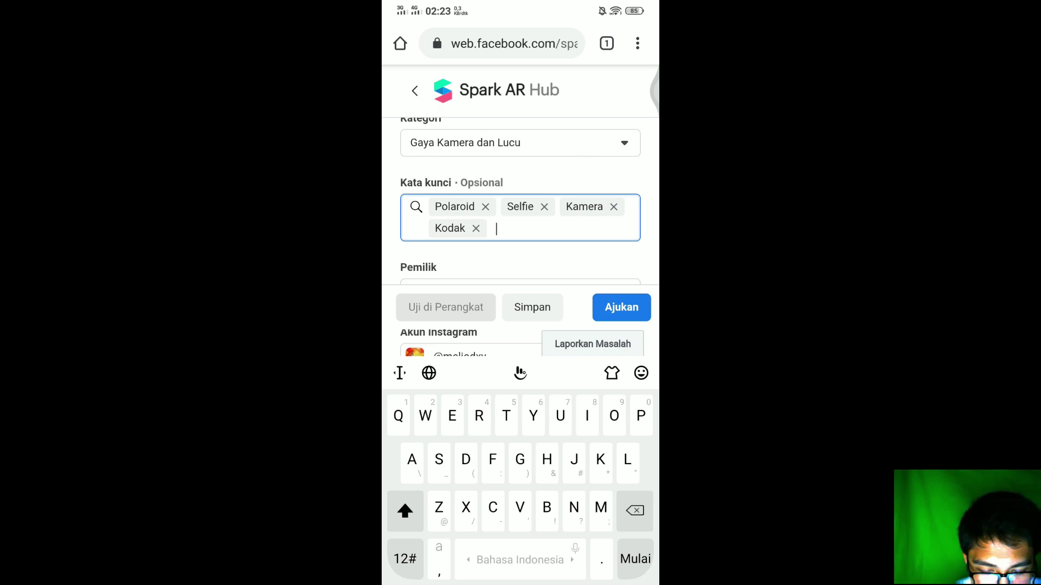
scroll(614, 128, down, 2)
scroll(520, 200, down, 2)
scroll(520, 200, down, 2)
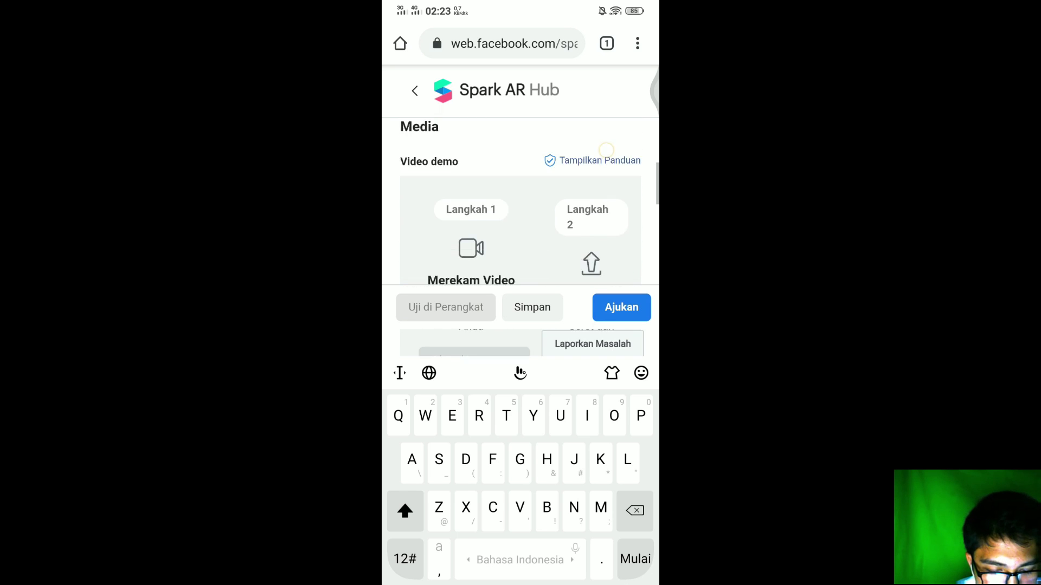
scroll(520, 200, down, 2)
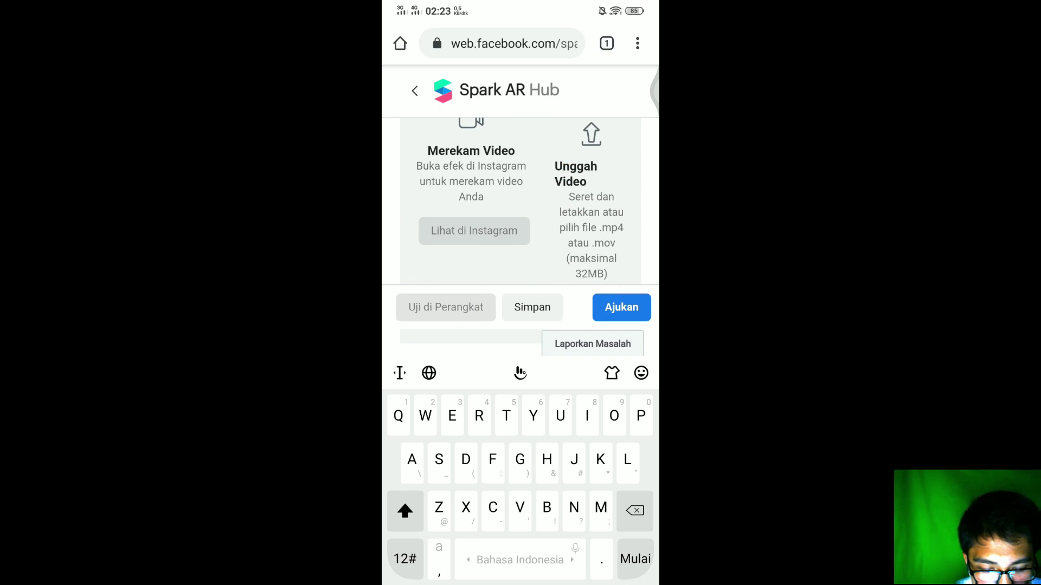
click(532, 308)
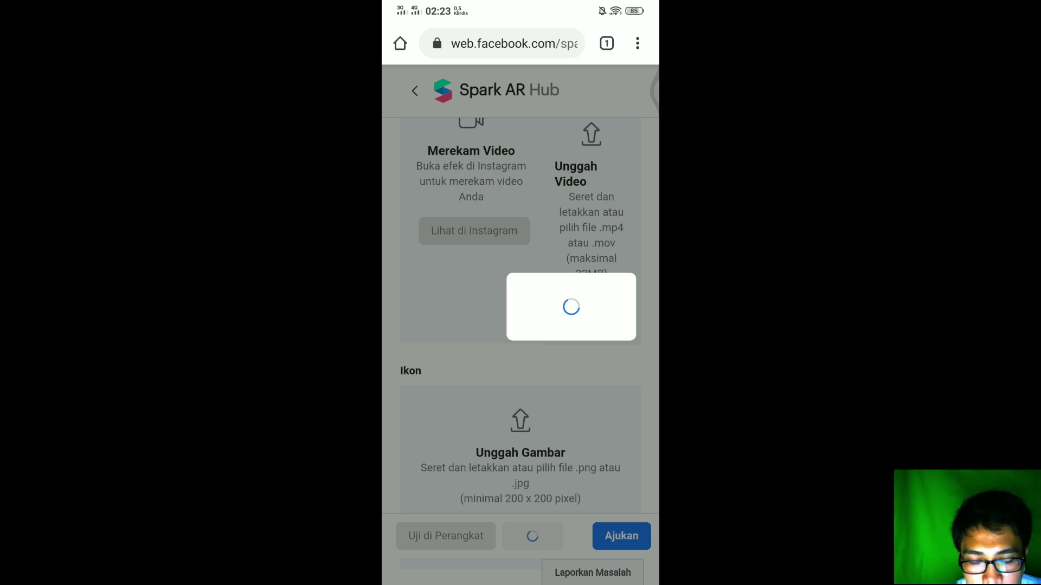
scroll(572, 265, down, 2)
scroll(528, 339, down, 4)
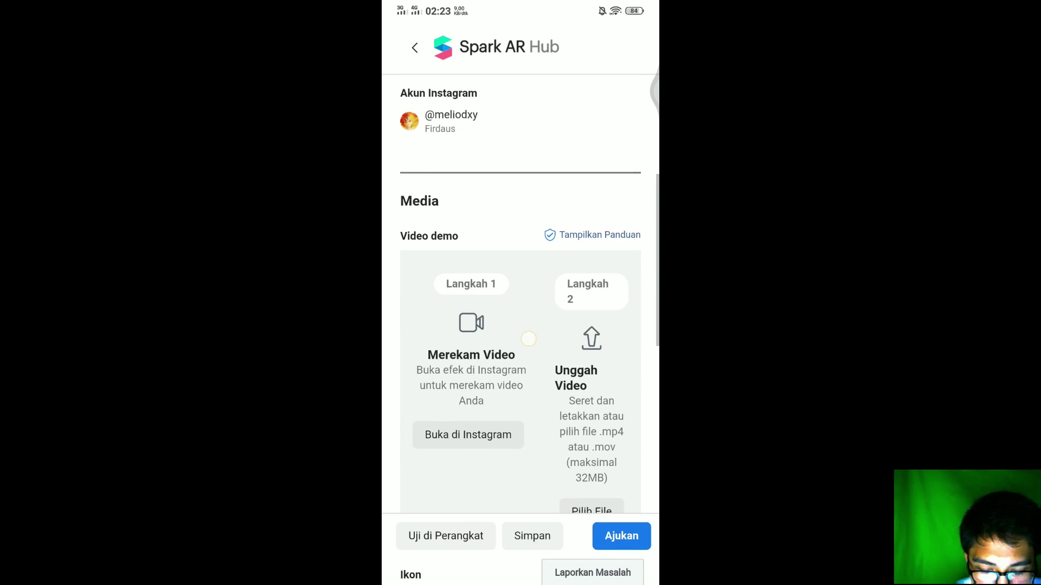
Send a device test notification for the effect to the linked Instagram account.
click(446, 535)
drag(501, 359, 485, 359)
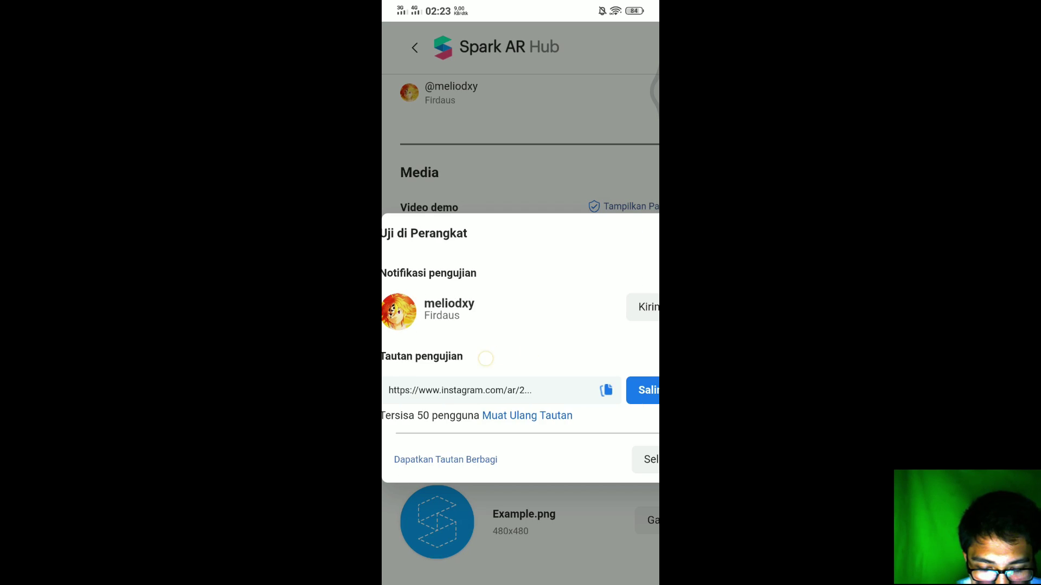
double_click(531, 429)
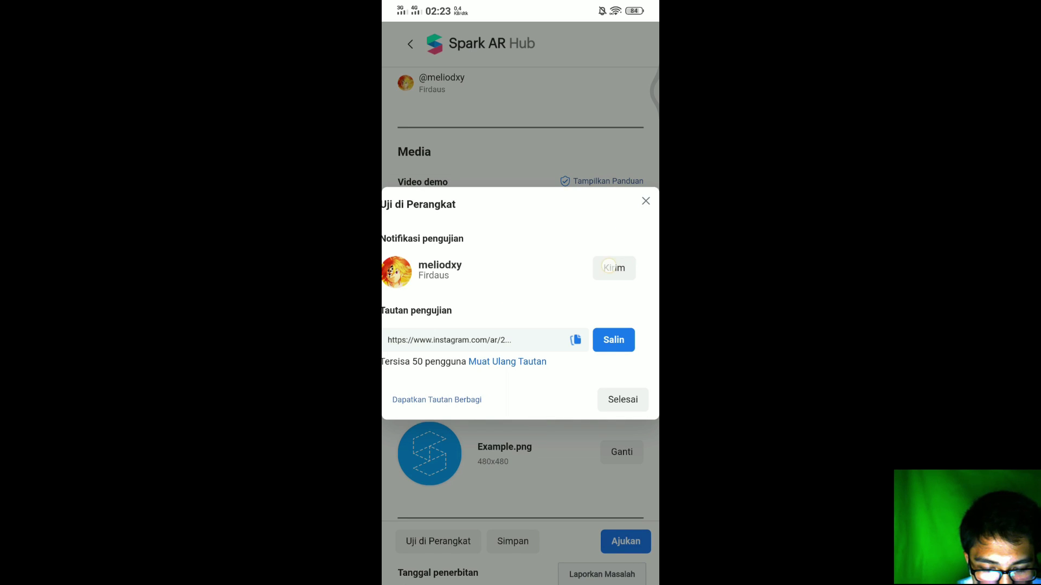
click(608, 266)
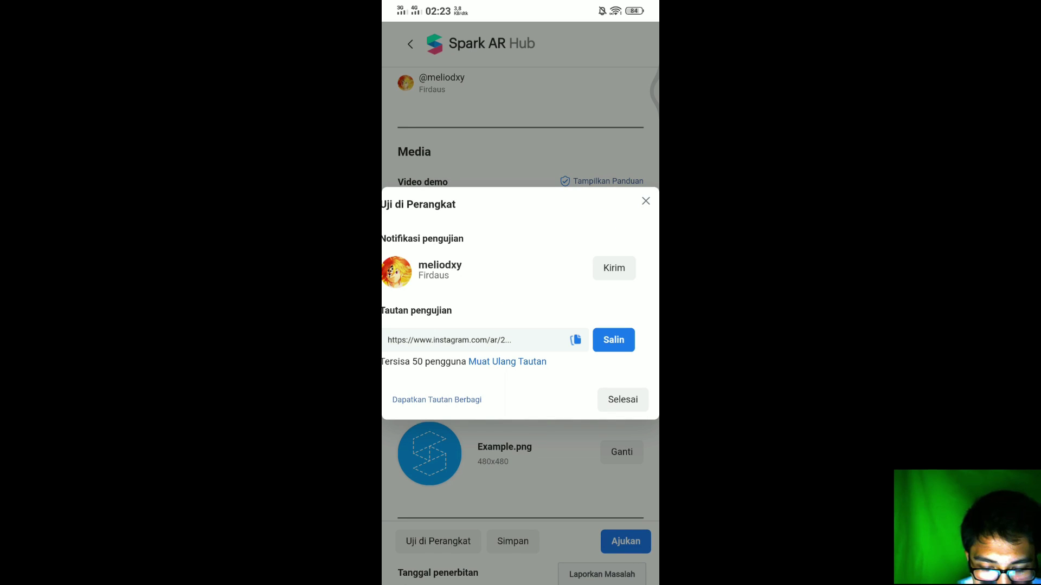
Go to the phone's home screen and open the folder containing Instagram.
drag(520, 580, 520, 325)
drag(607, 402, 541, 402)
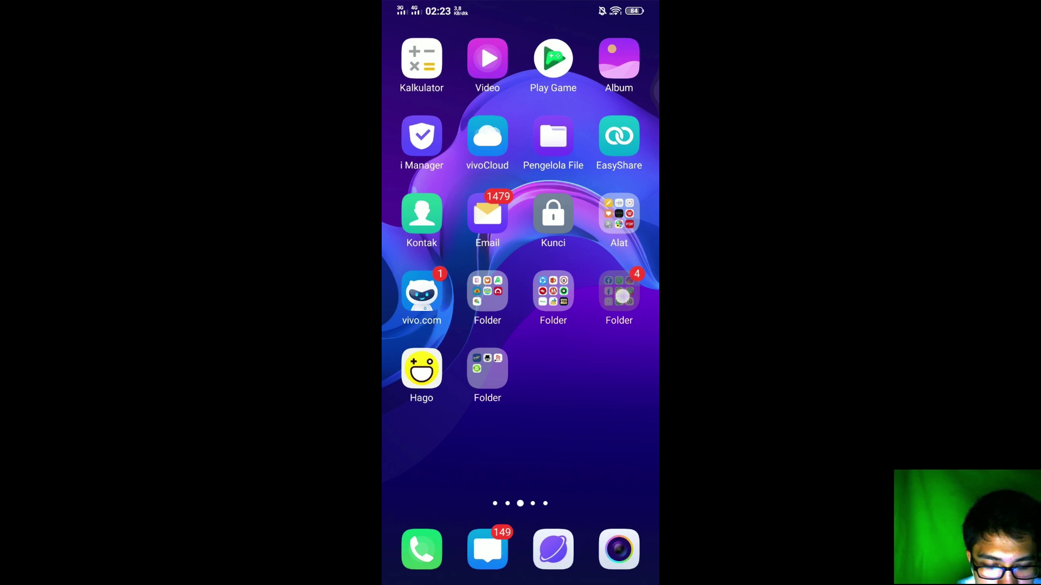
click(486, 367)
Launch Instagram, open the Coba Efek Polaroid notification, and record a test video.
click(593, 216)
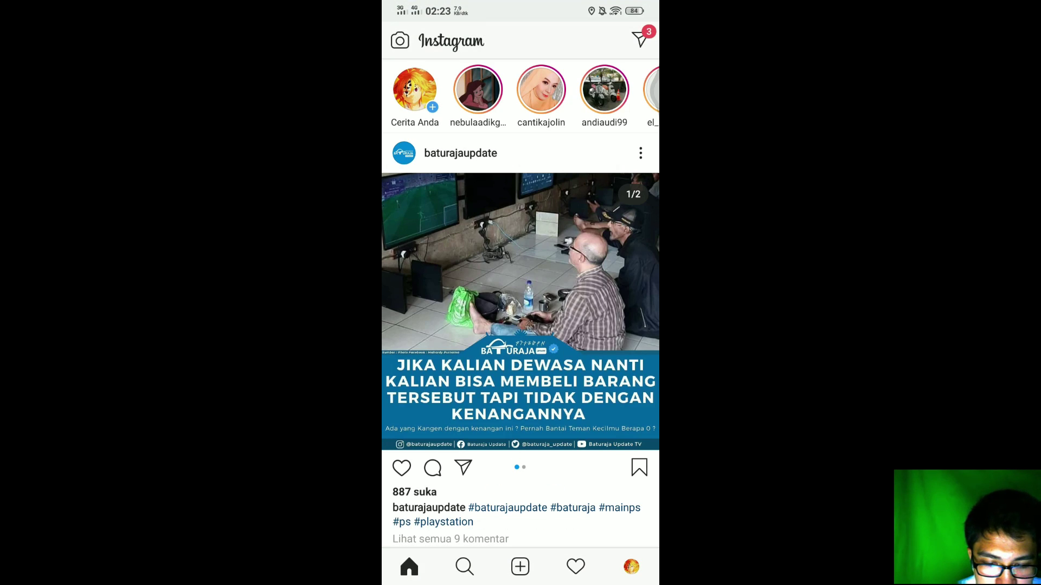
click(575, 566)
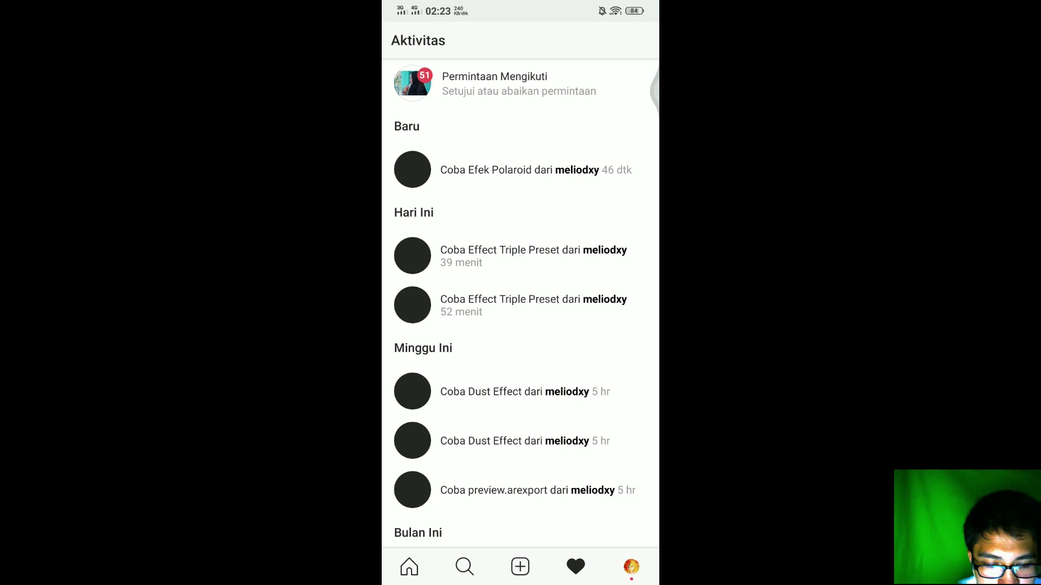
click(526, 169)
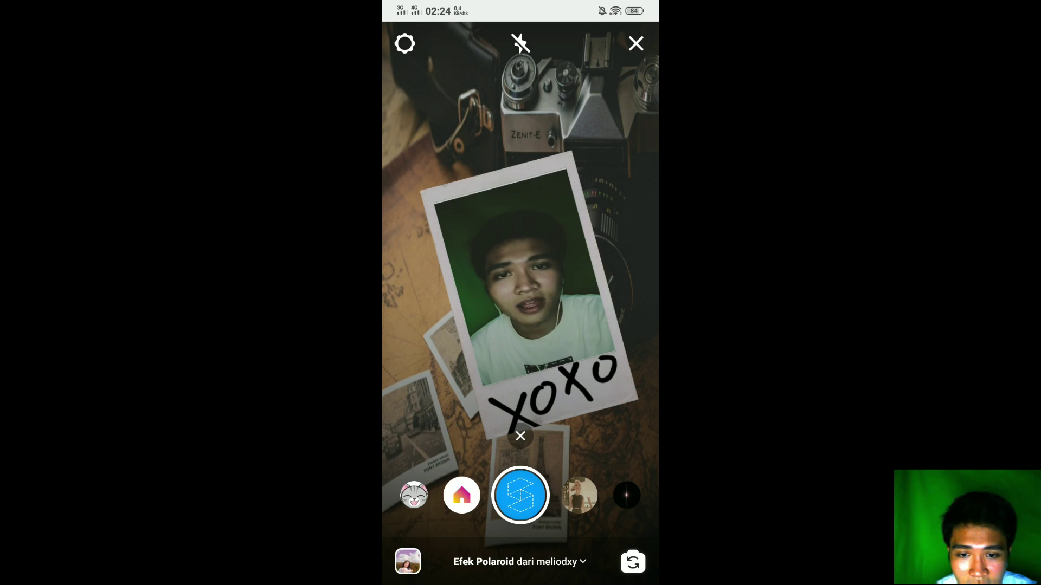
click(520, 495)
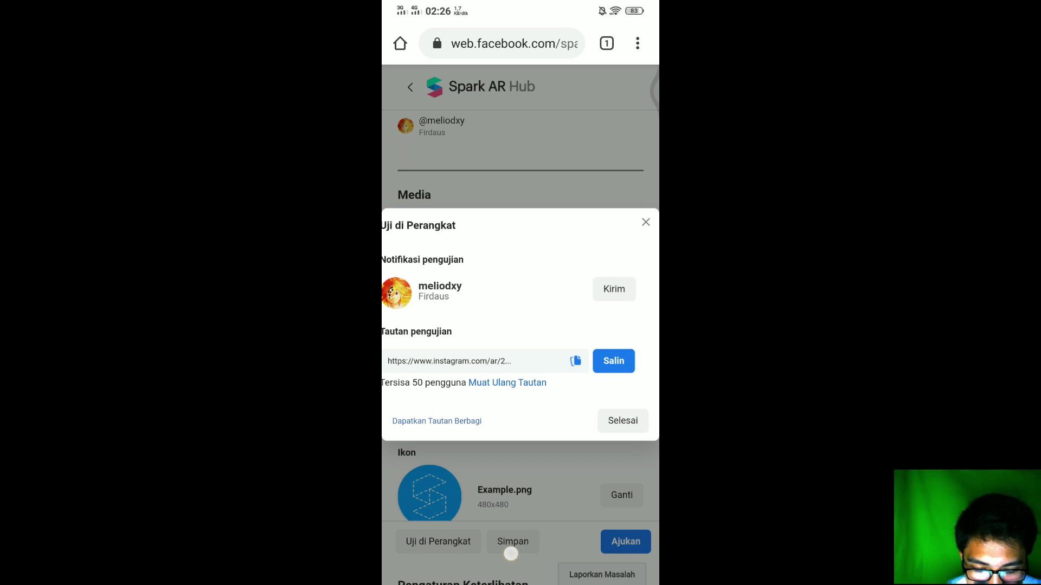
Return to Spark AR Hub in Chrome and close the Uji di Perangkat dialog.
drag(510, 554, 511, 379)
click(618, 372)
click(521, 214)
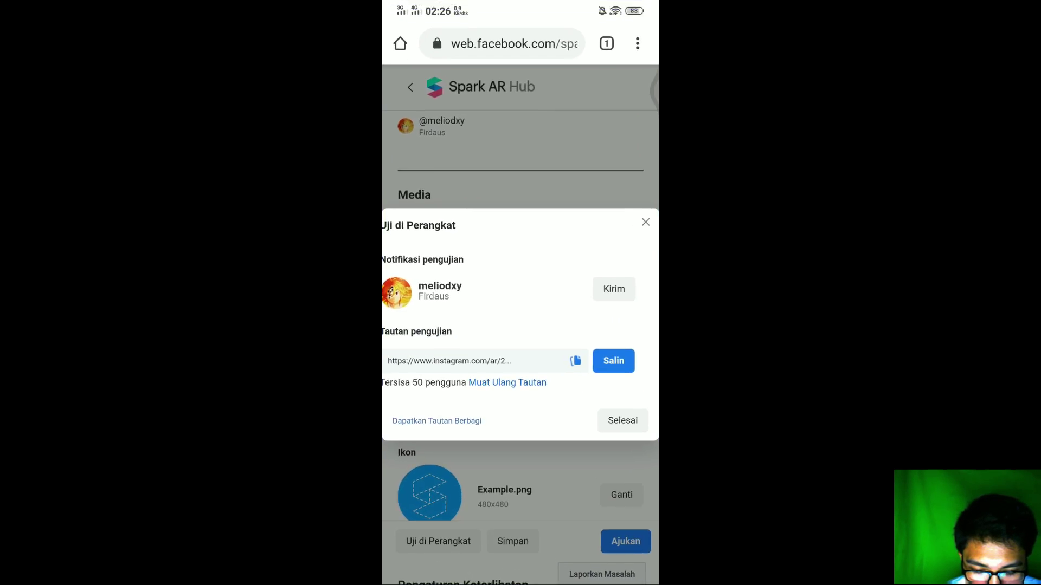
click(623, 421)
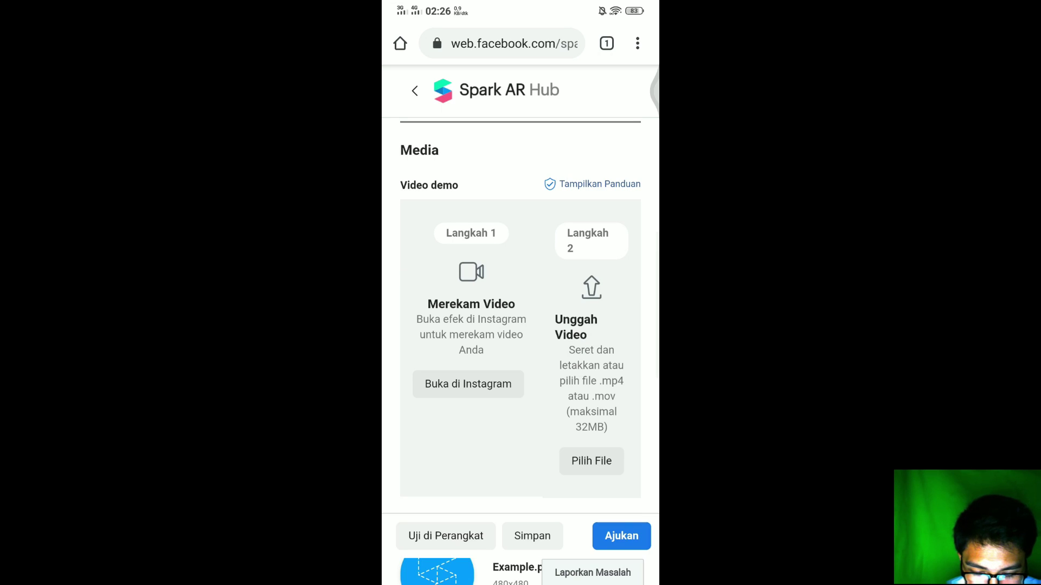
Browse the phone's files to choose the 6-second XOXO recording as the demo video.
click(597, 460)
click(606, 467)
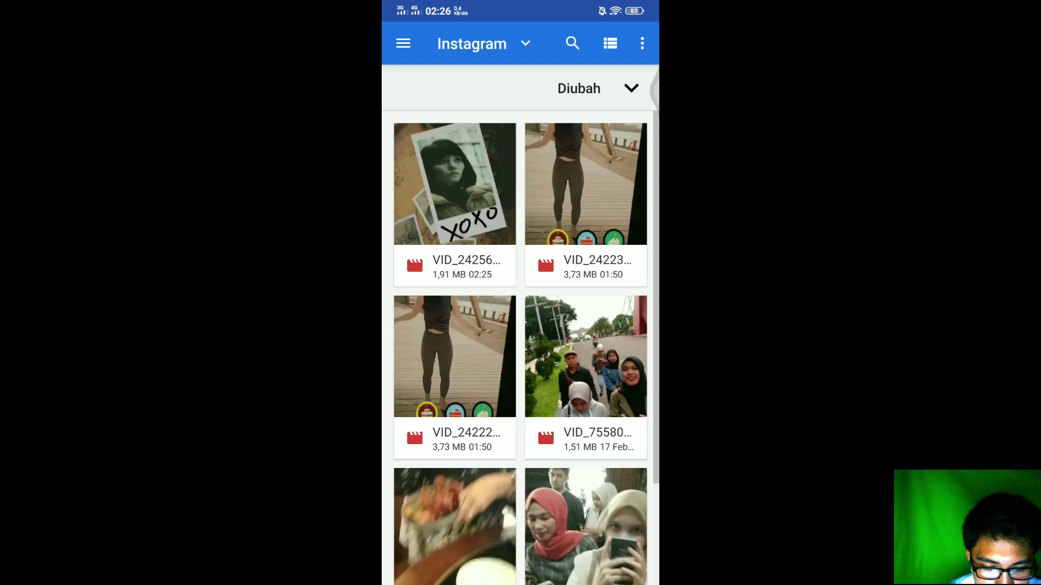
scroll(514, 169, down, 1)
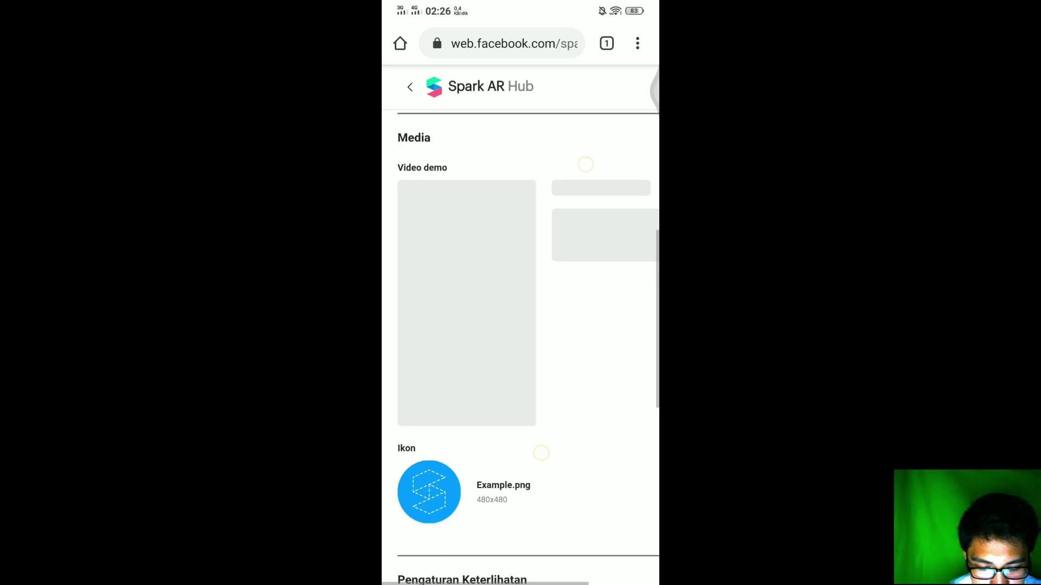
scroll(514, 170, up, 2)
scroll(515, 169, up, 3)
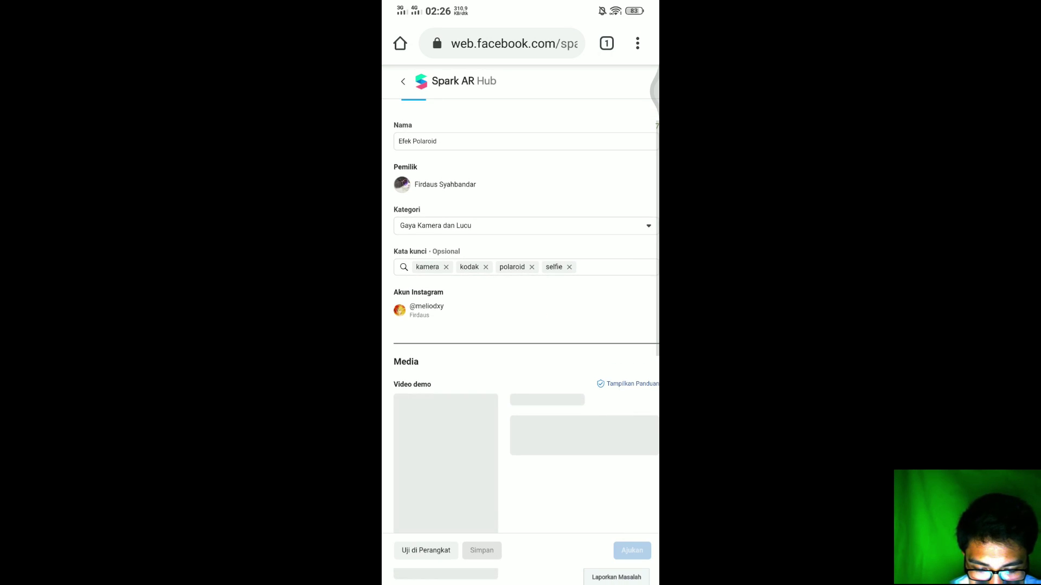
scroll(514, 170, up, 2)
scroll(521, 293, down, 3)
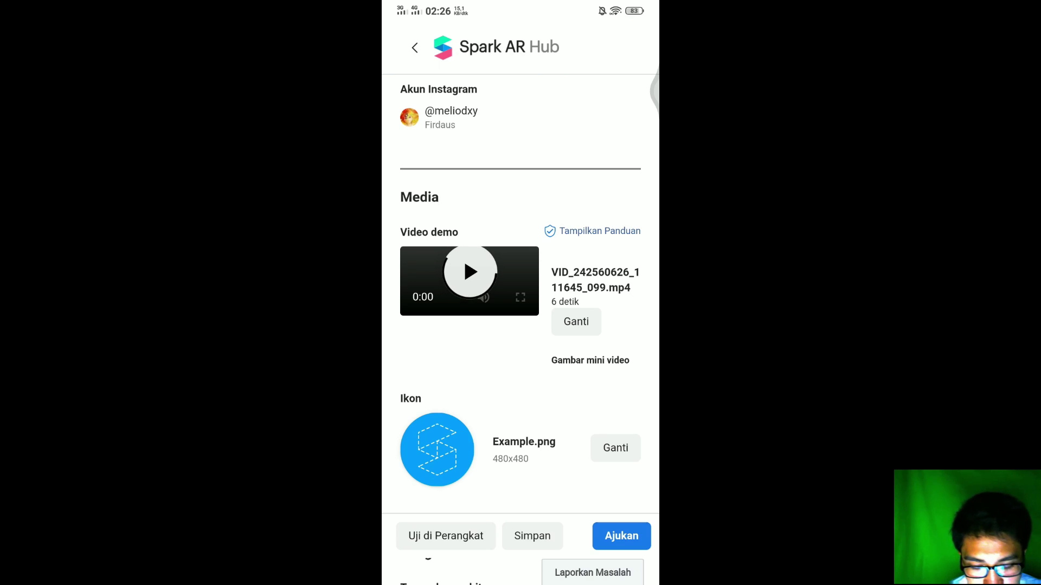
scroll(593, 320, down, 2)
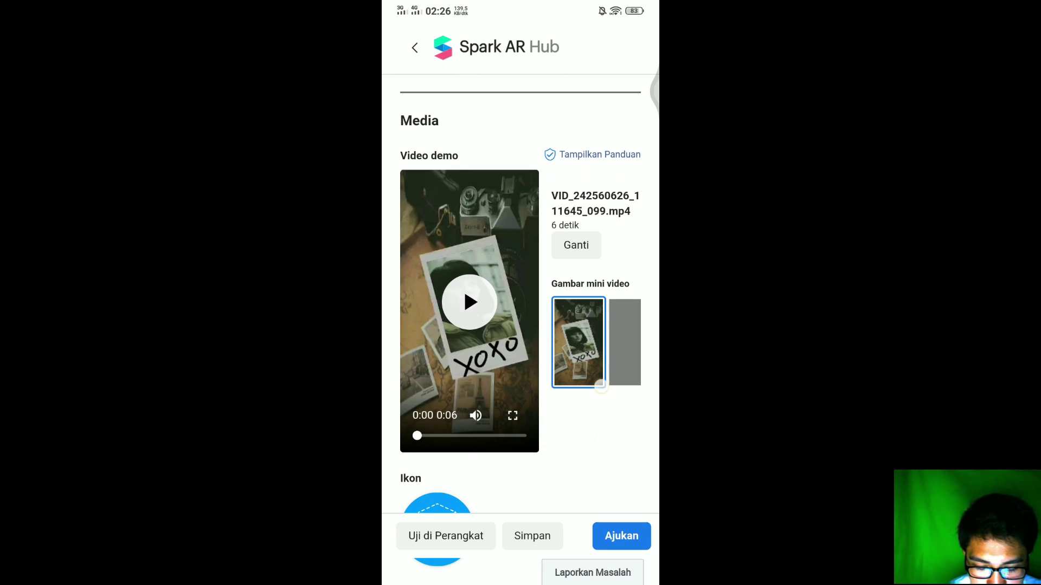
scroll(600, 386, down, 3)
scroll(559, 448, down, 1)
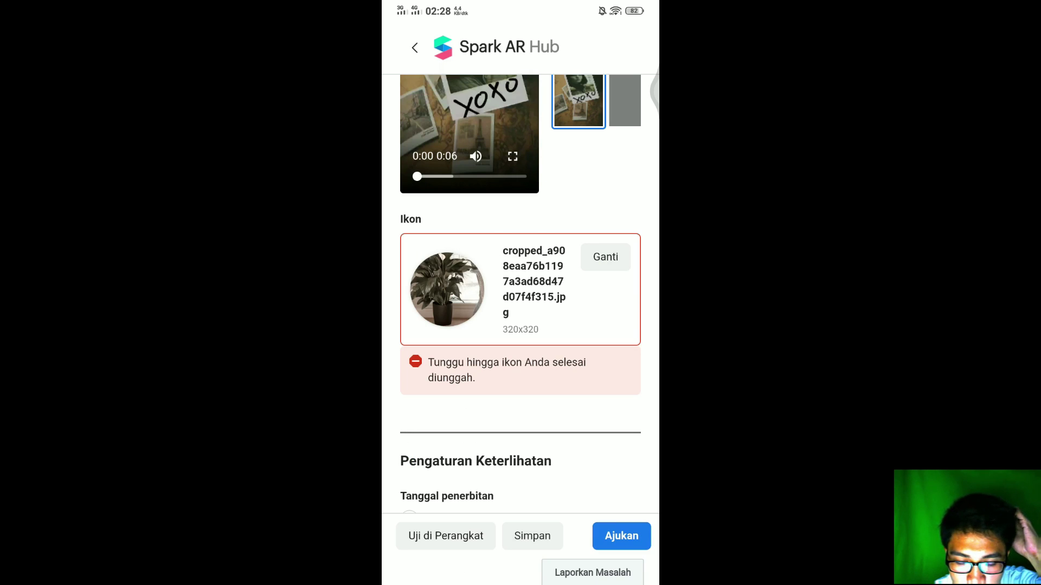
scroll(520, 293, down, 3)
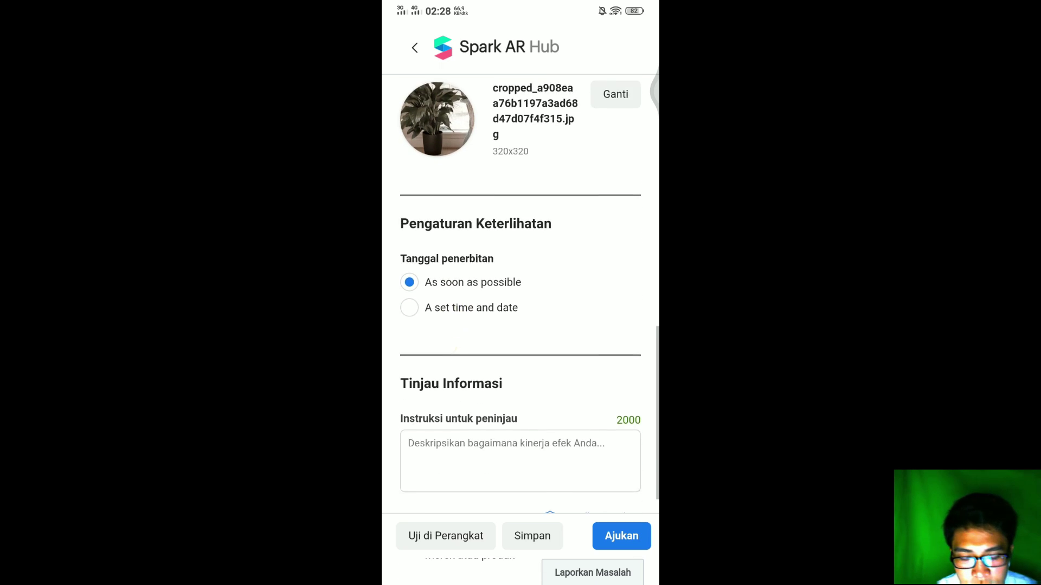
Enter 'Efek ini adalah efek polaroid pokoknya keren banget untuk anak kekinian.' as the reviewer instructions.
click(520, 432)
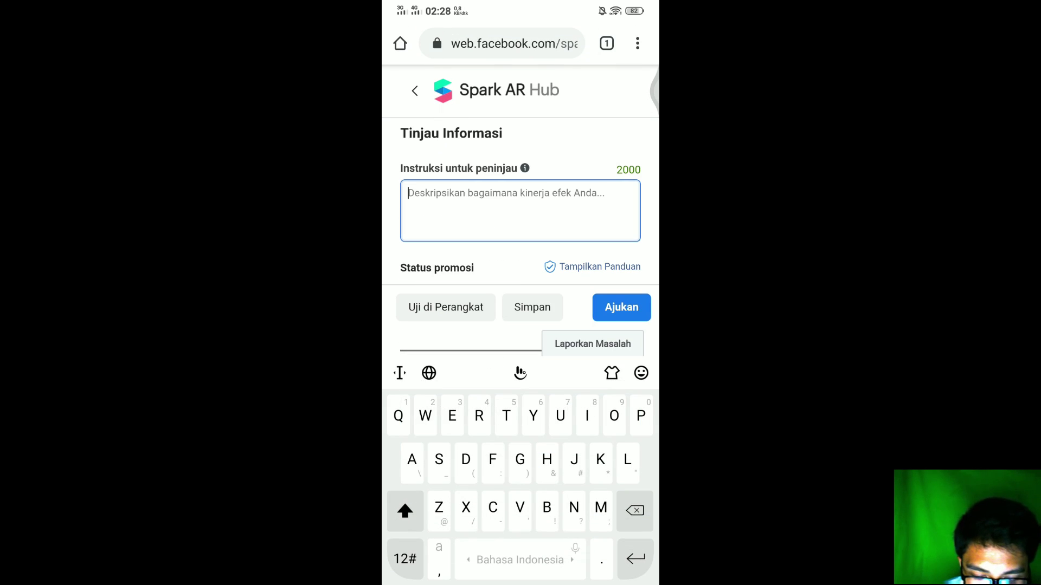
text(Efek )
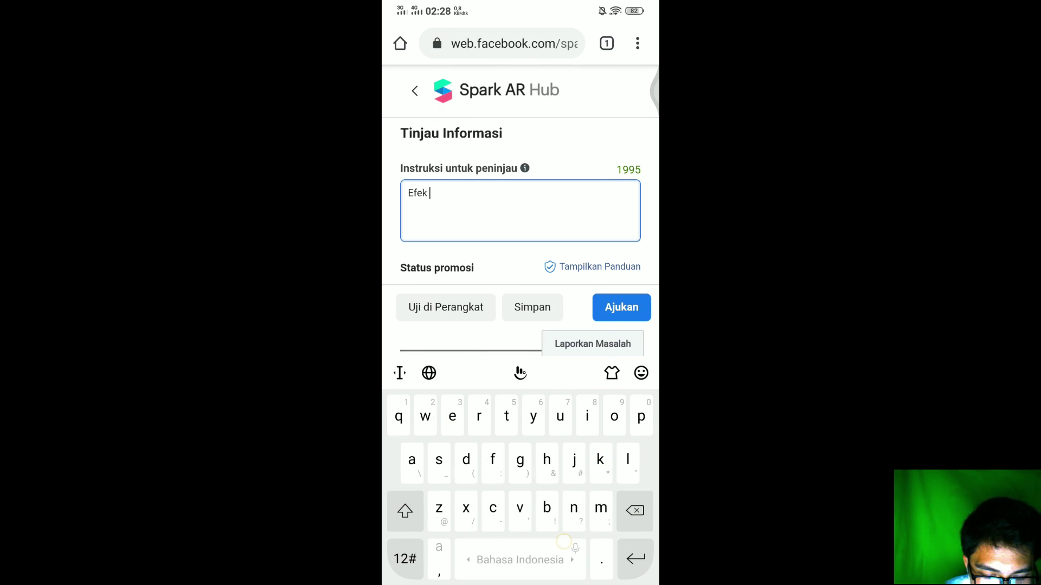
text(ibi)
key(BackSpace)
key(BackSpace)
key(BackSpace)
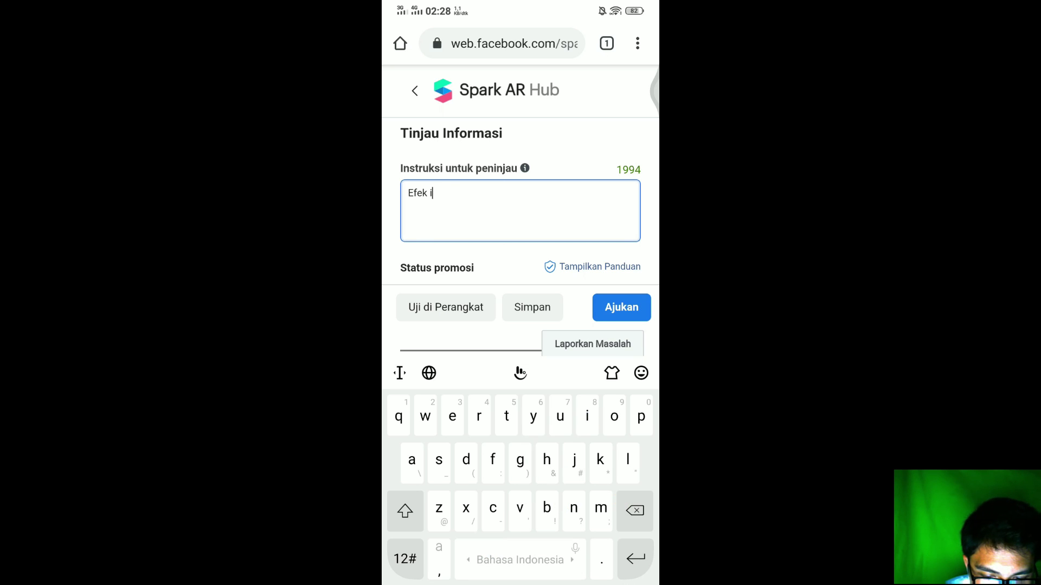
text(ni adala)
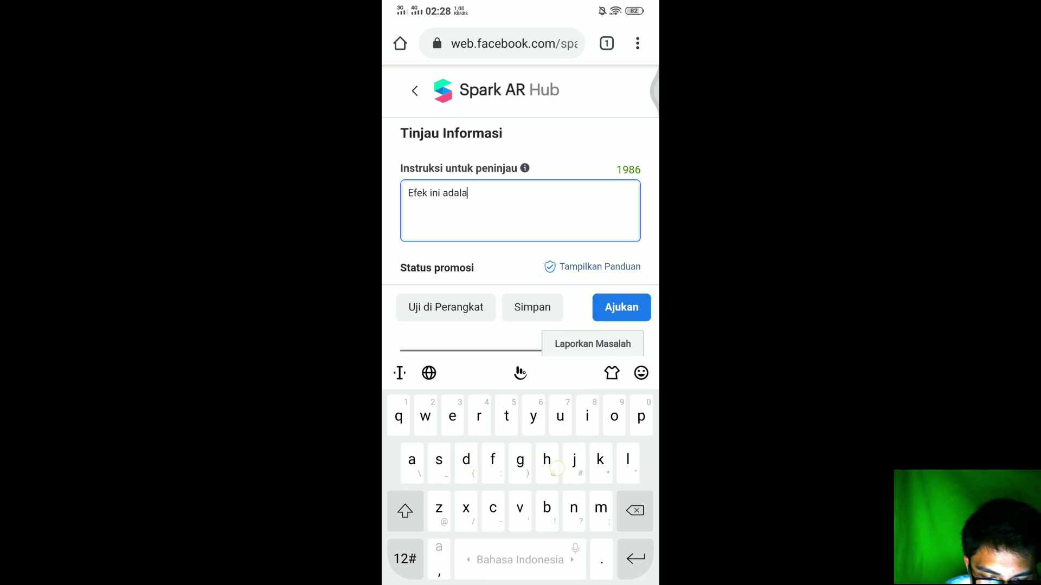
text(h efek )
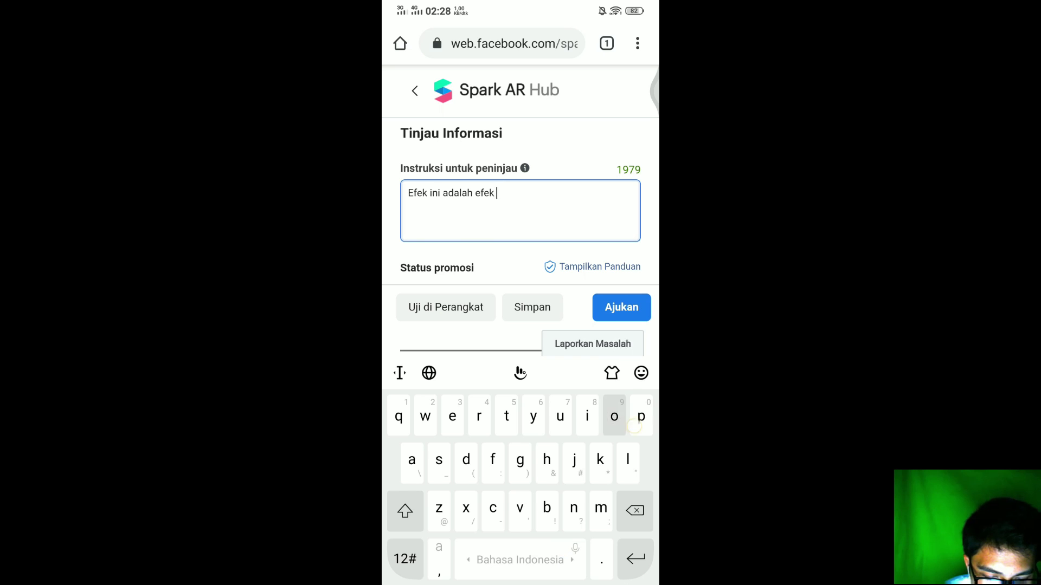
text(polaroid )
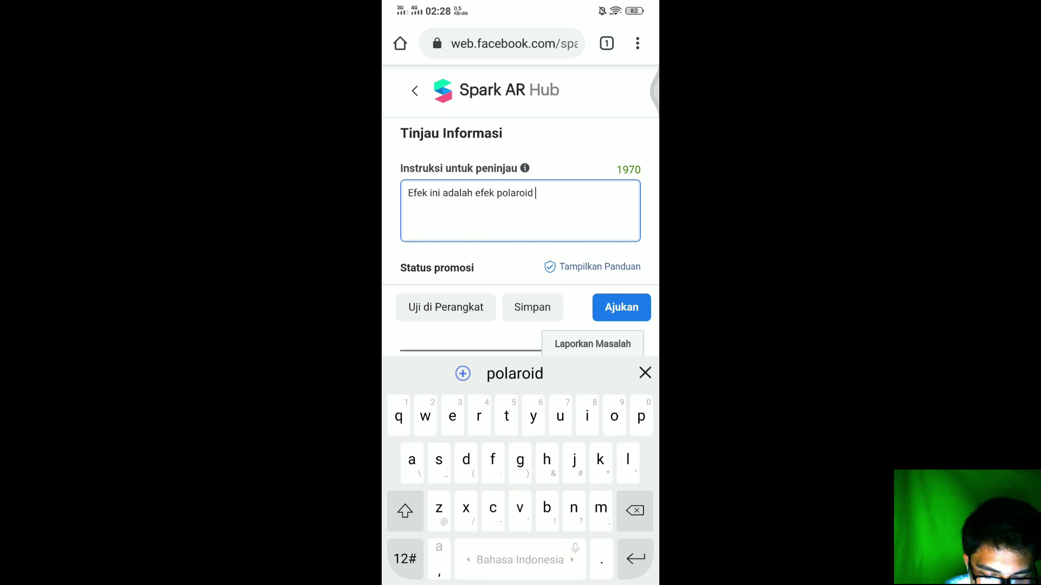
text(pokoknya keren banget untuk anak ke)
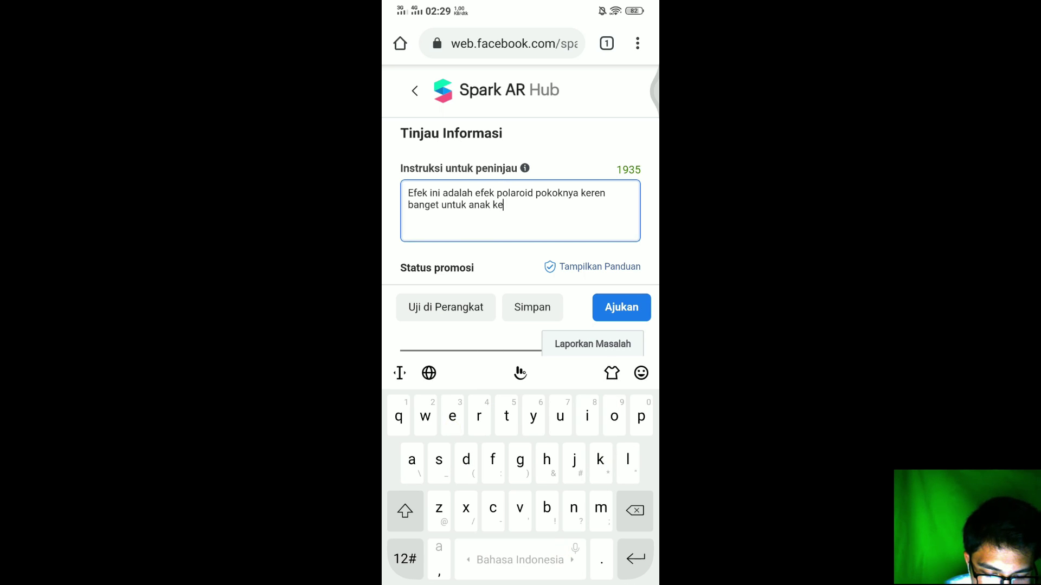
text(kinian)
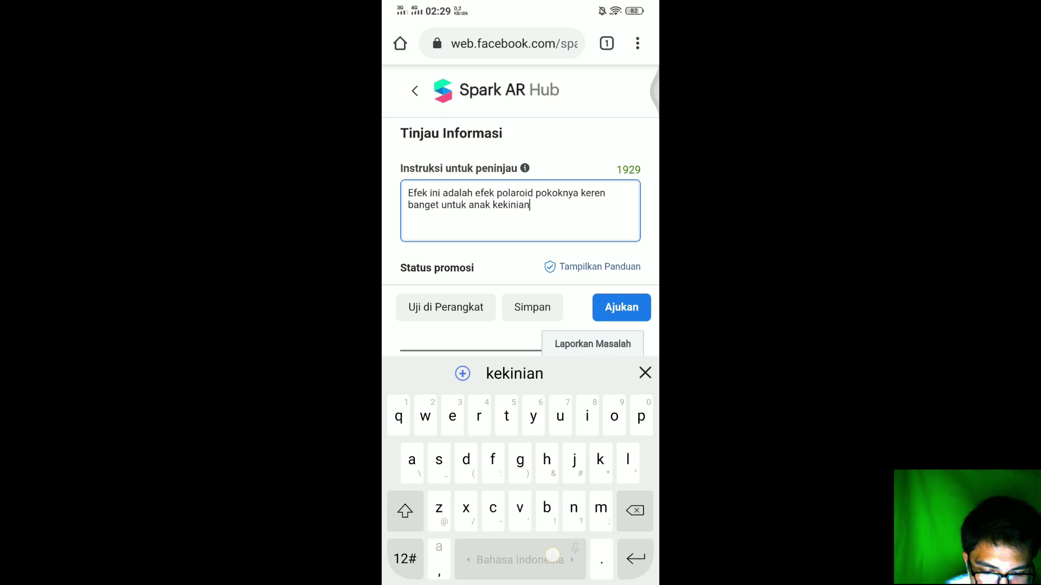
text(.)
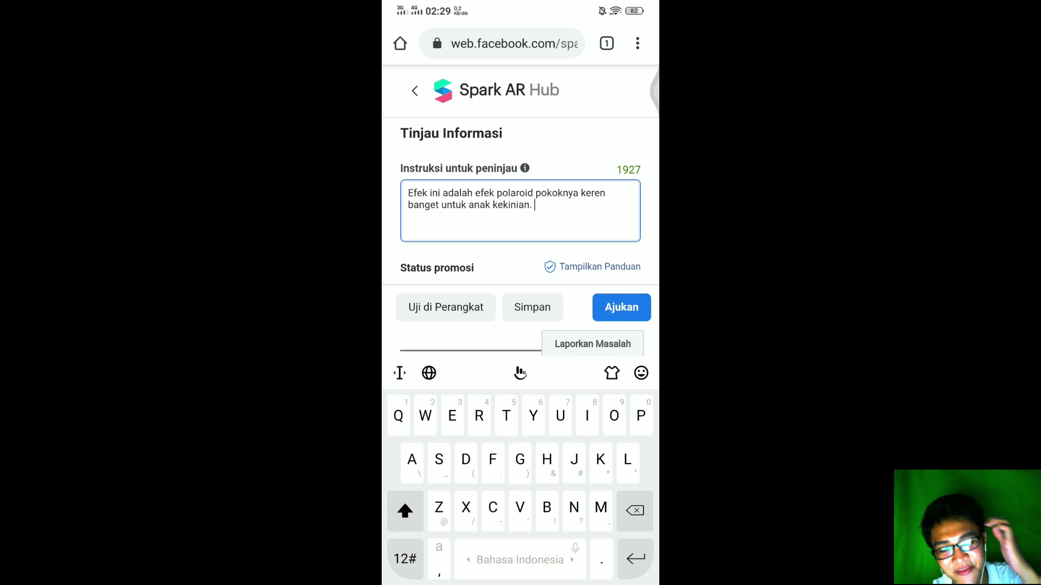
scroll(559, 265, down, 5)
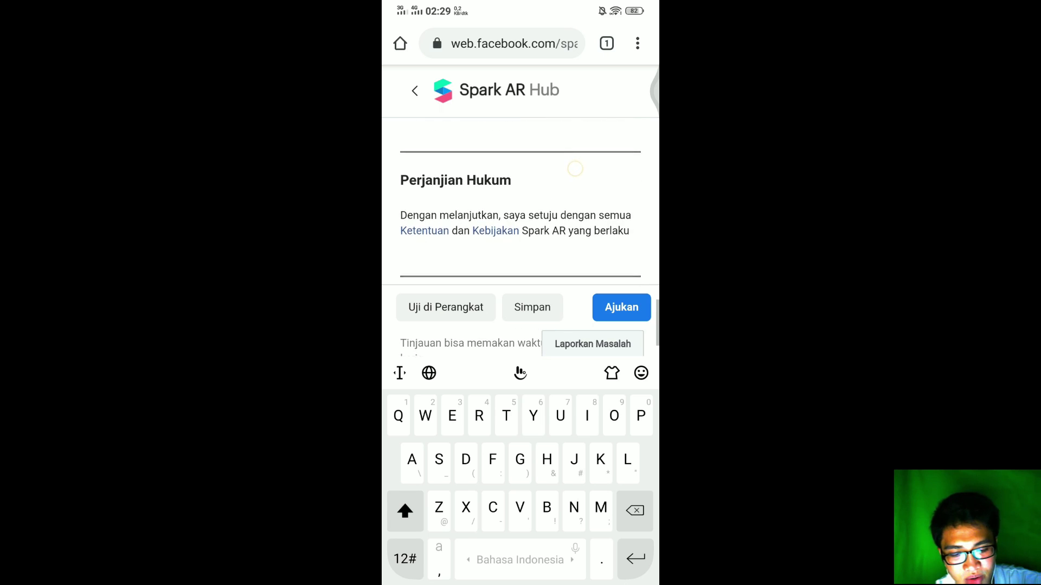
scroll(559, 265, up, 2)
scroll(559, 265, down, 3)
scroll(562, 230, up, 2)
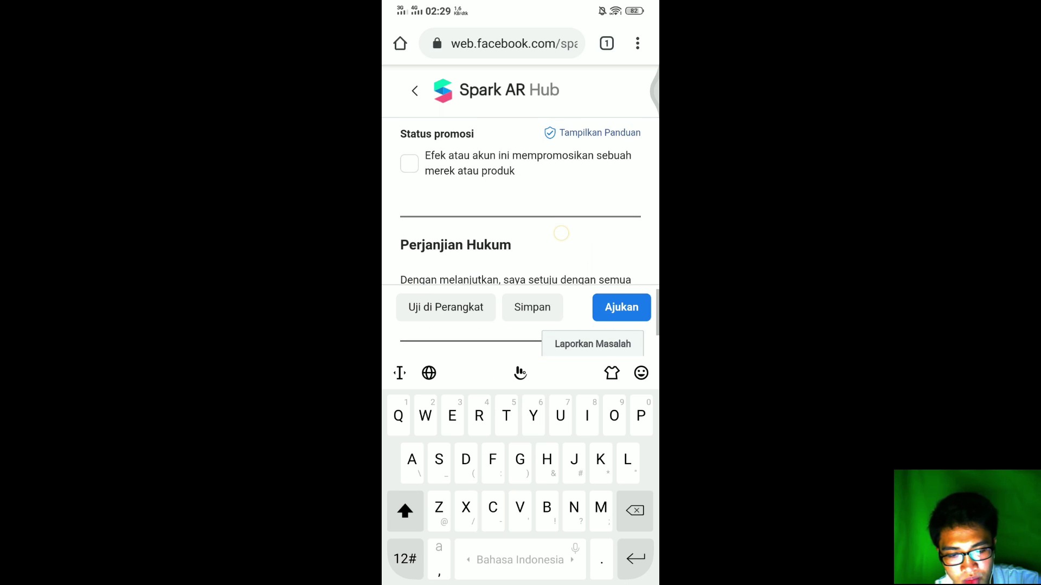
scroll(562, 230, down, 2)
Submit Efek Polaroid with Ajukan and check its review status page showing 18 Jun.
click(527, 264)
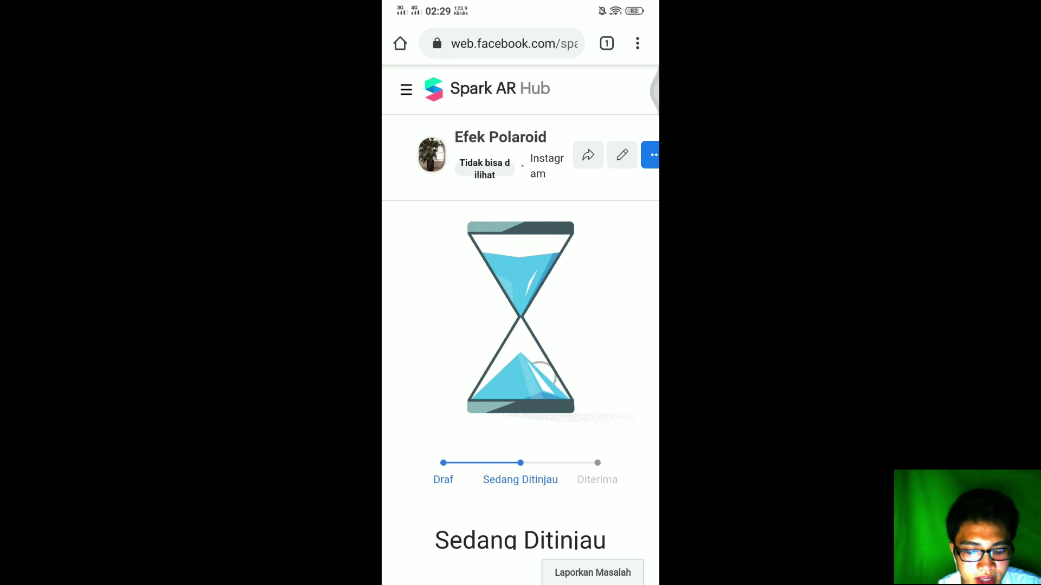
scroll(541, 374, down, 3)
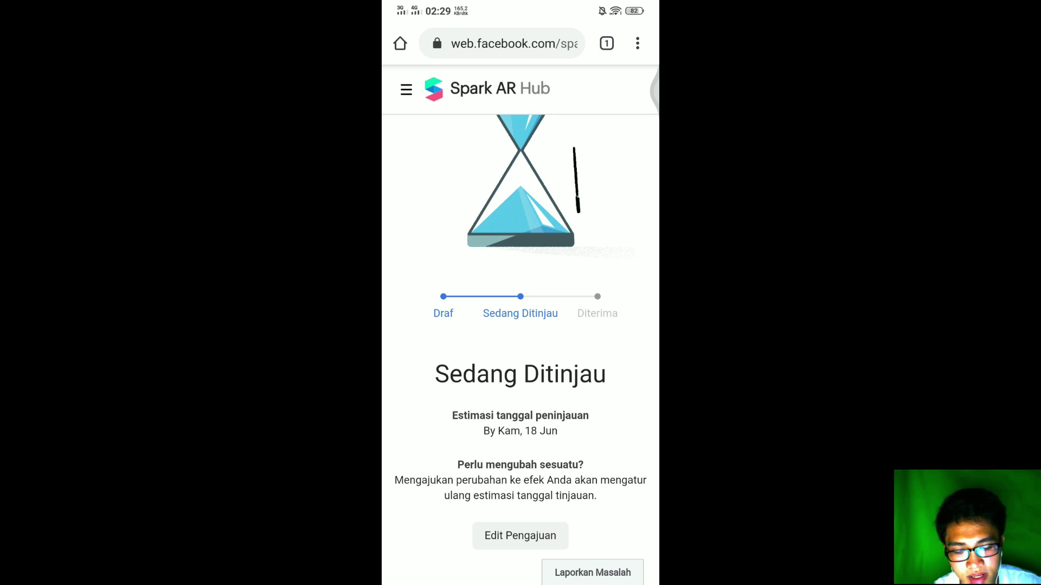
scroll(521, 325, up, 1)
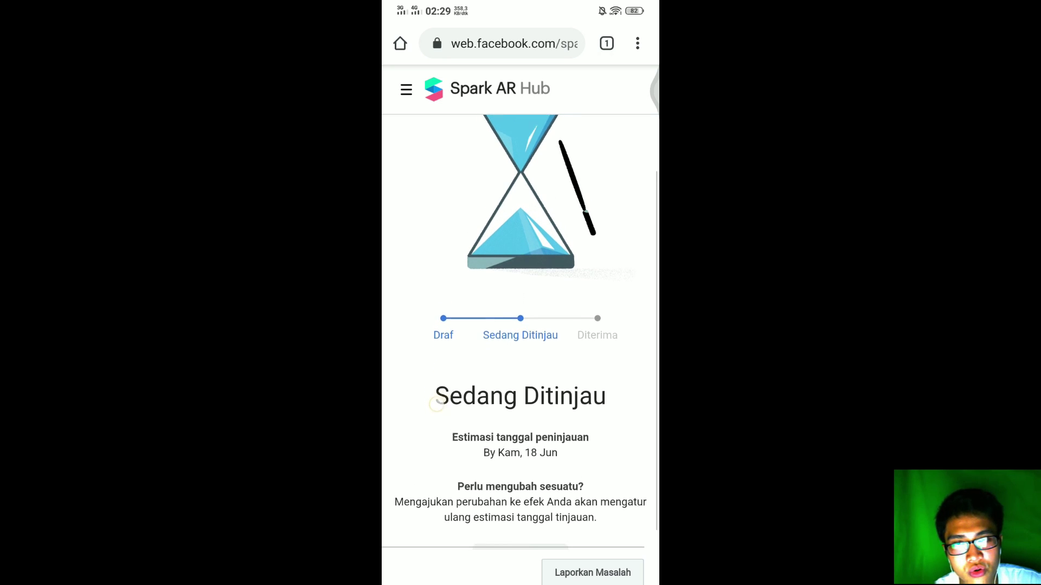
scroll(520, 326, down, 1)
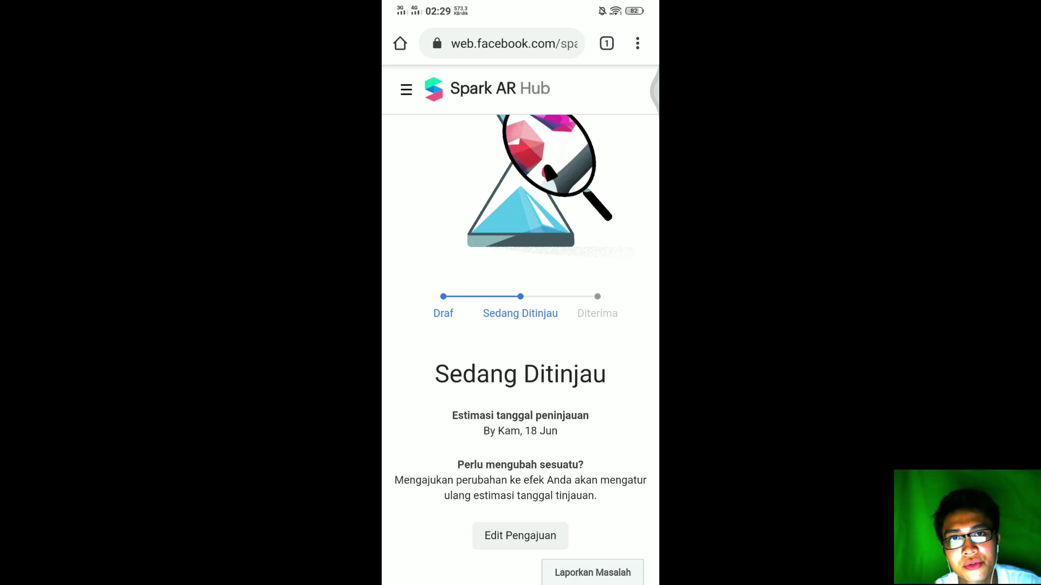
scroll(520, 325, up, 5)
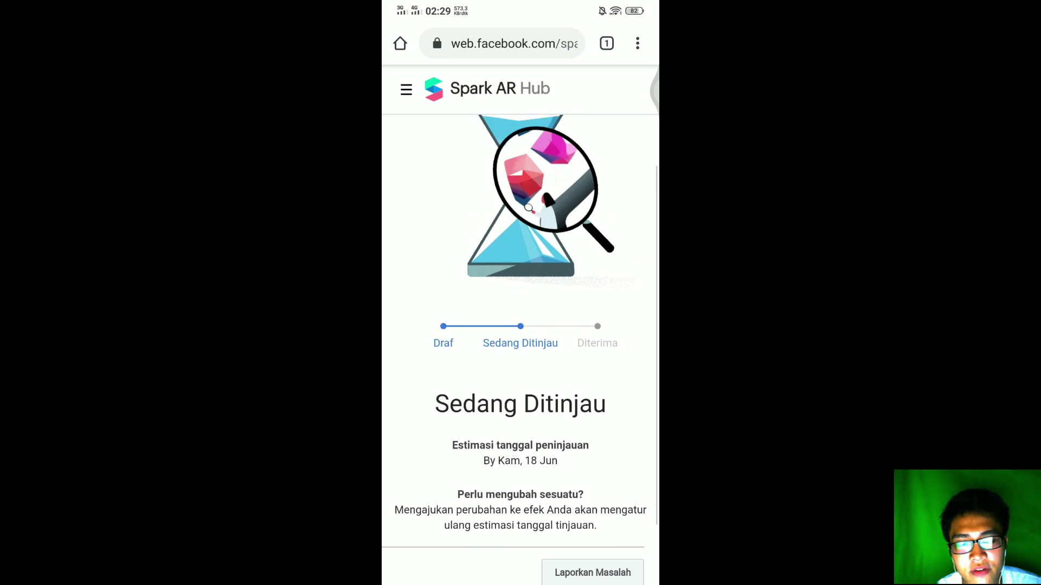